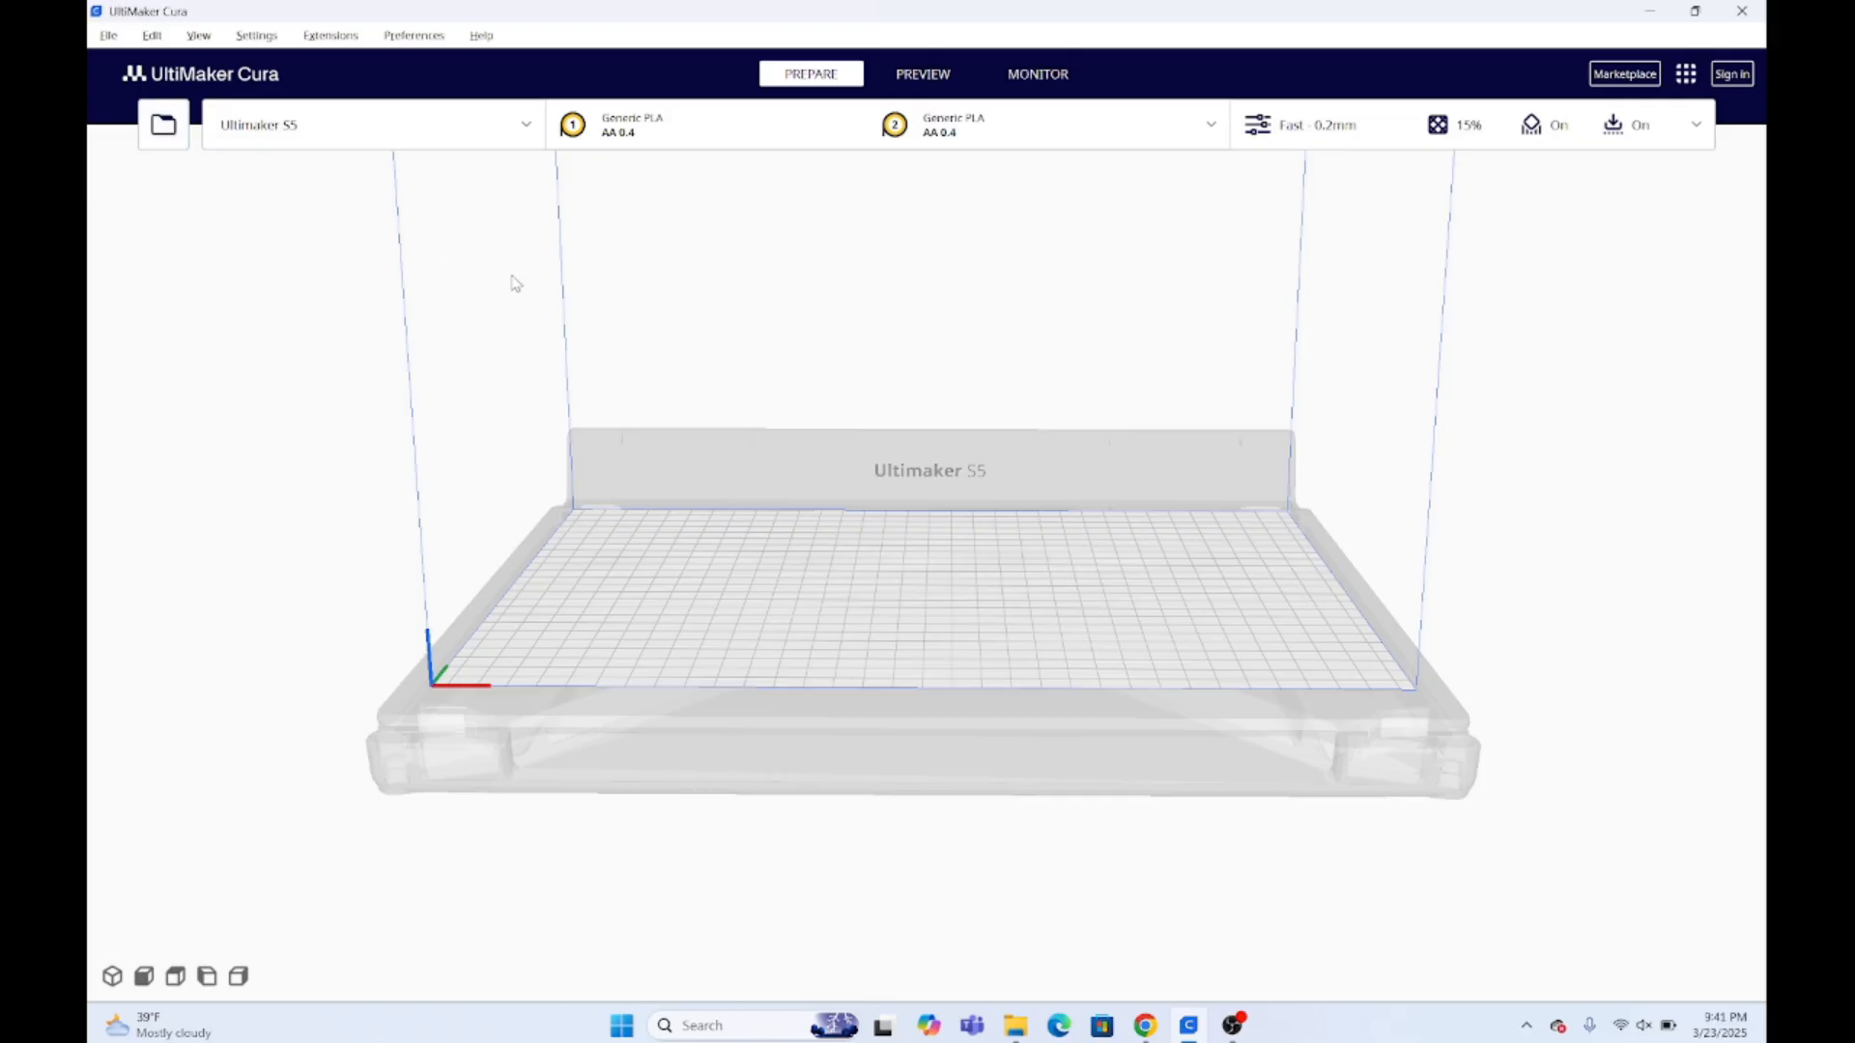
Examine the empty Ultimaker S5 build plate from both sides and from lower and higher viewing angles
key(Right)
key(Right)
key(Right)
key(Right)
key(Right)
key(Right)
key(Right)
key(Right)
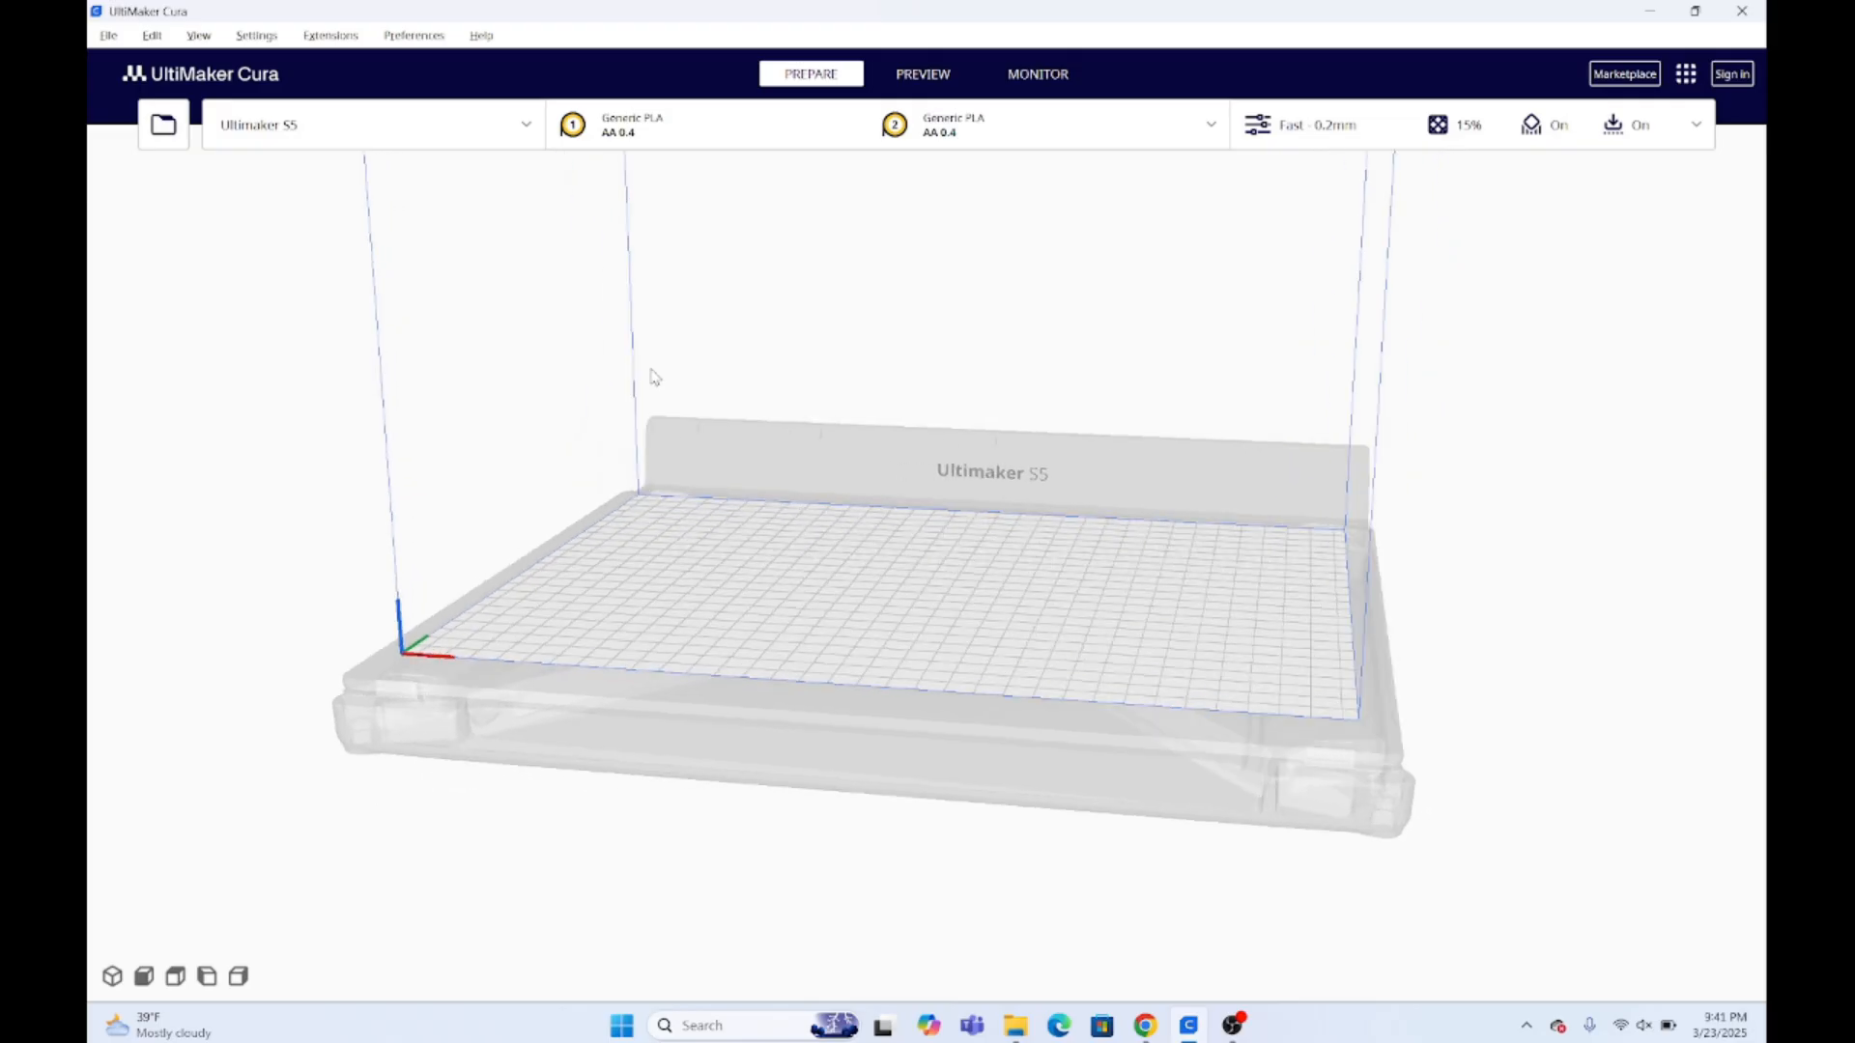
key(Left)
key(Left)
key(Left)
key(Left)
key(Left)
key(Left)
key(Left)
key(Left)
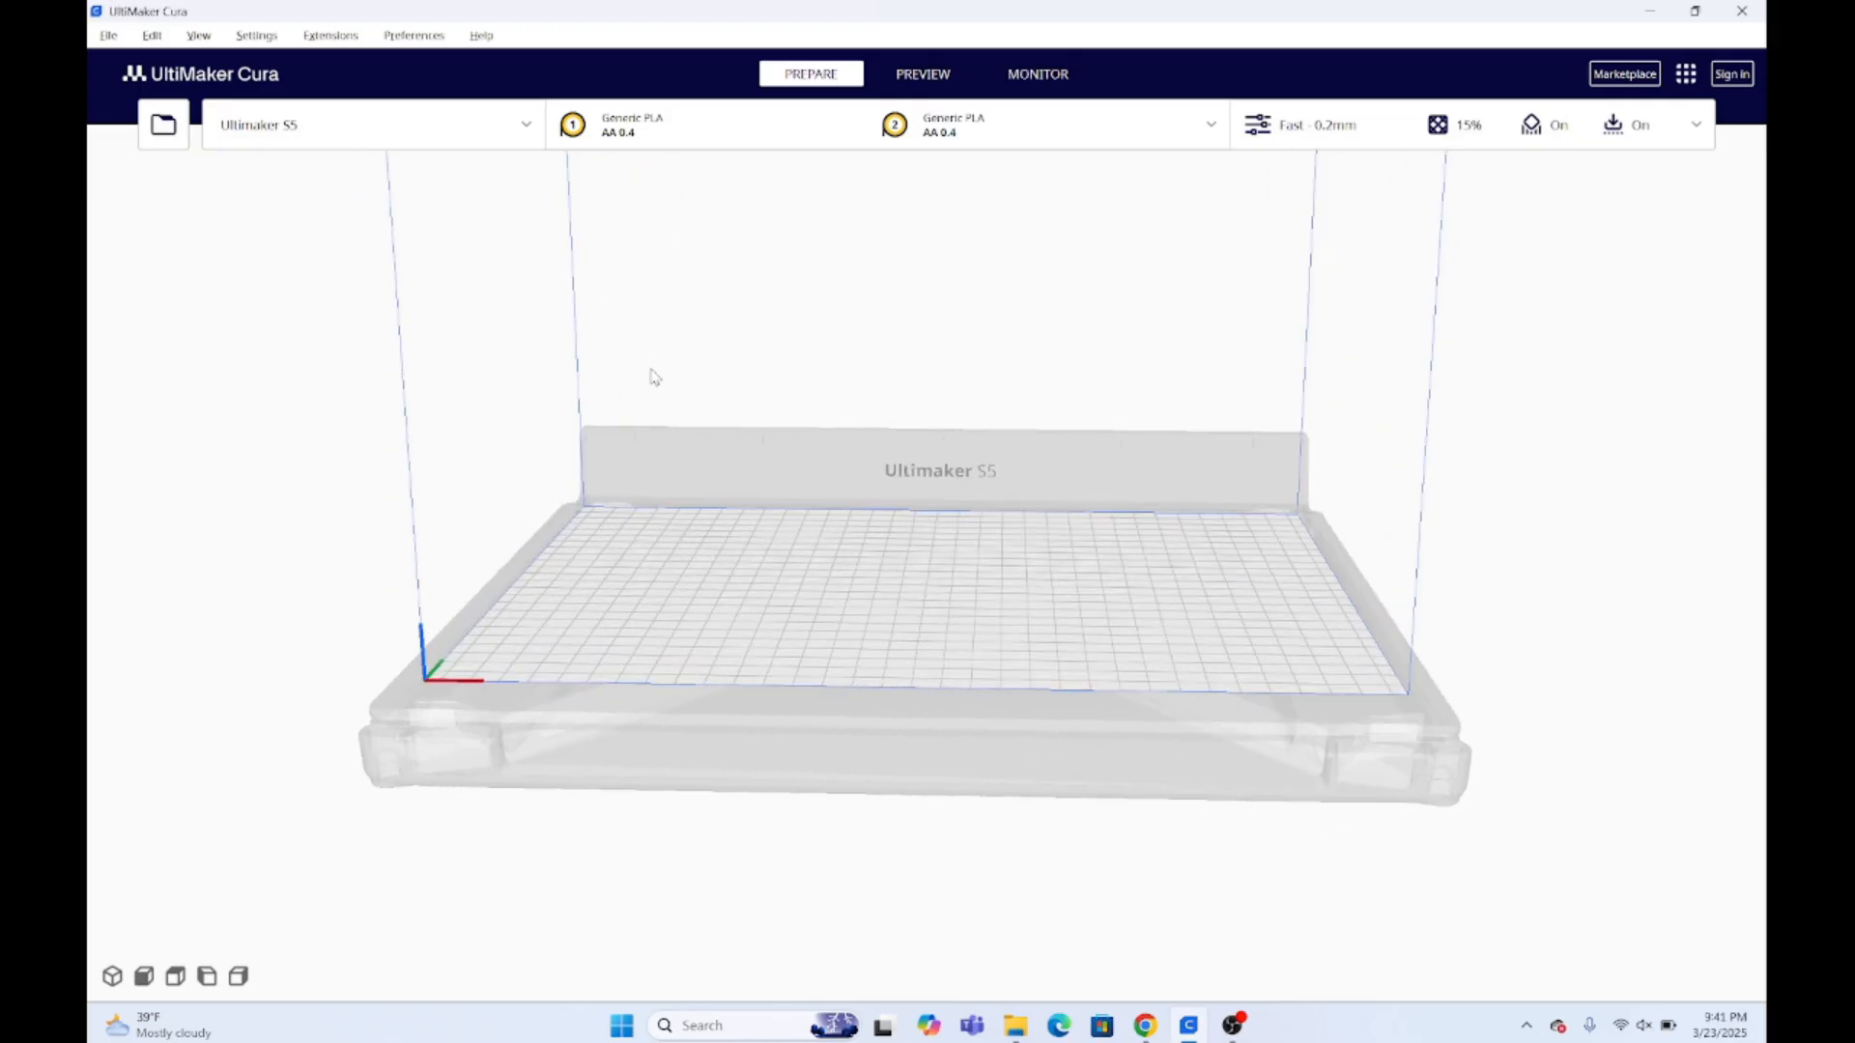
key(Up)
key(Up)
key(Up)
key(Up)
key(Up)
key(Up)
key(Up)
key(Up)
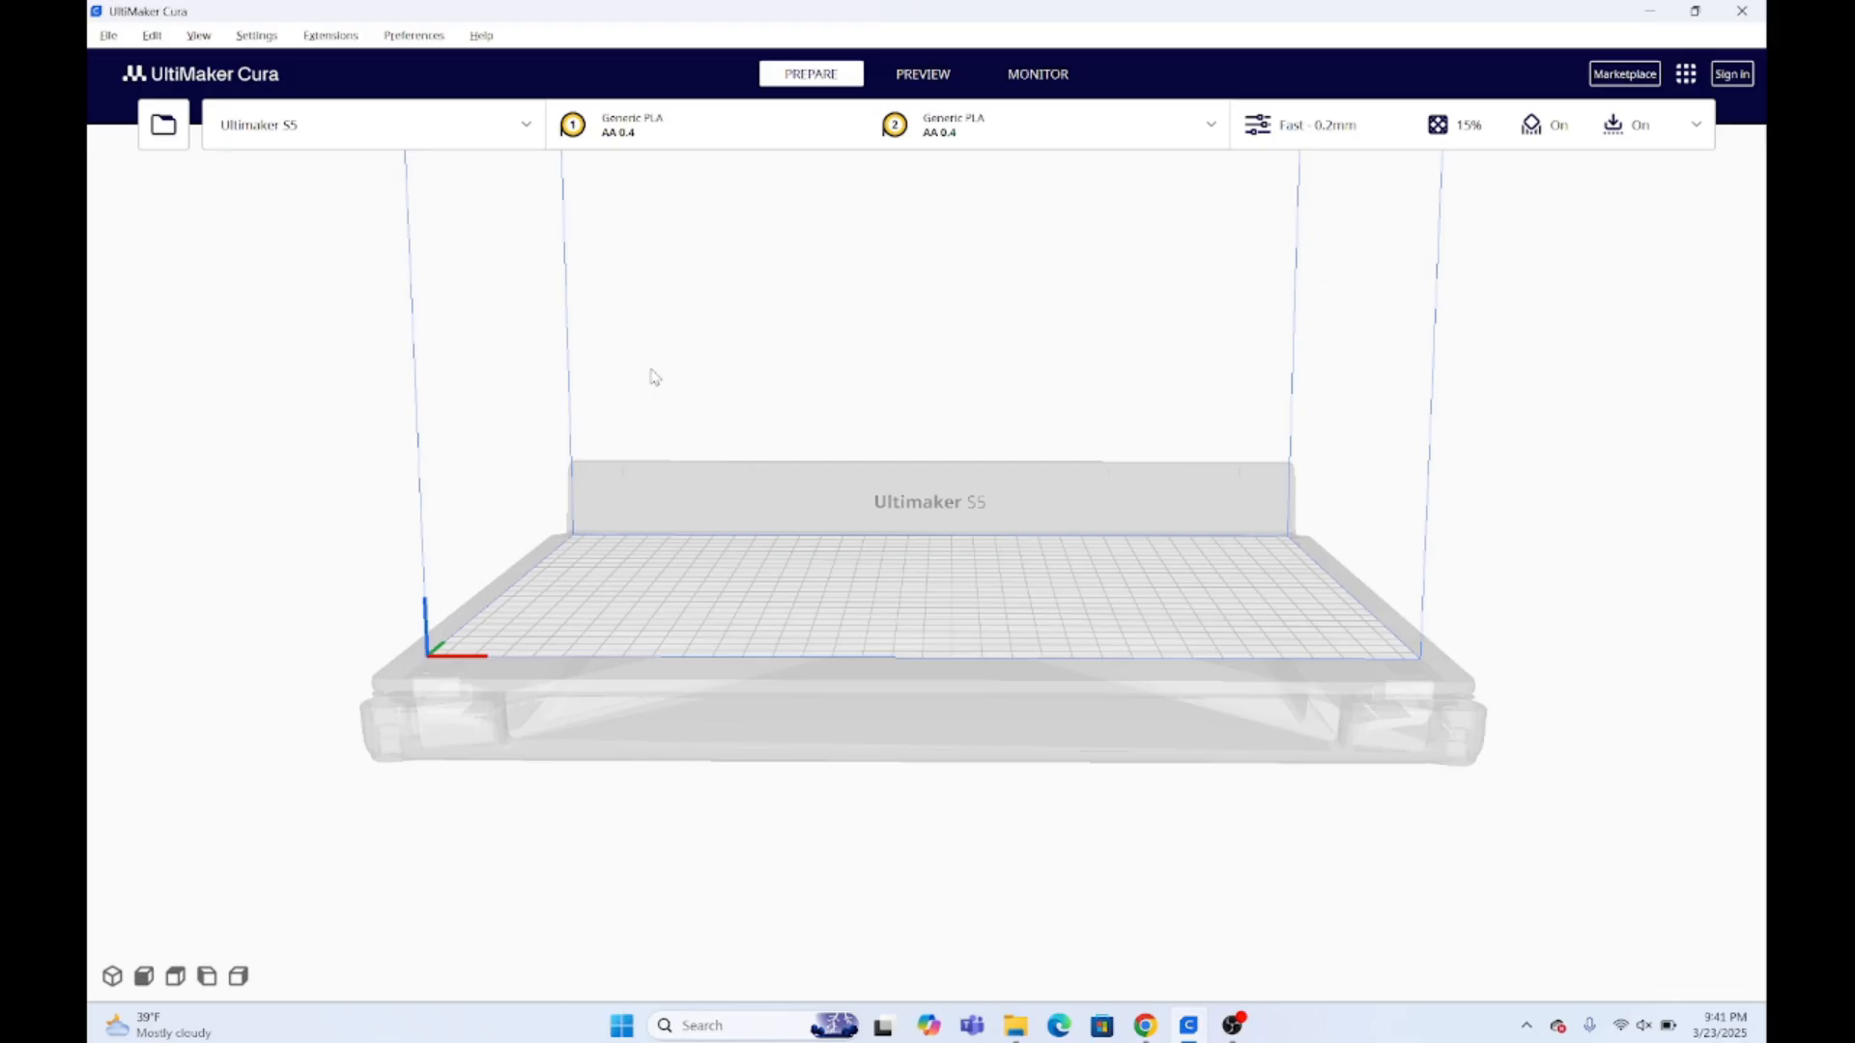
key(Down)
key(Down)
key(Down)
key(Down)
key(Down)
key(Down)
key(Down)
key(Down)
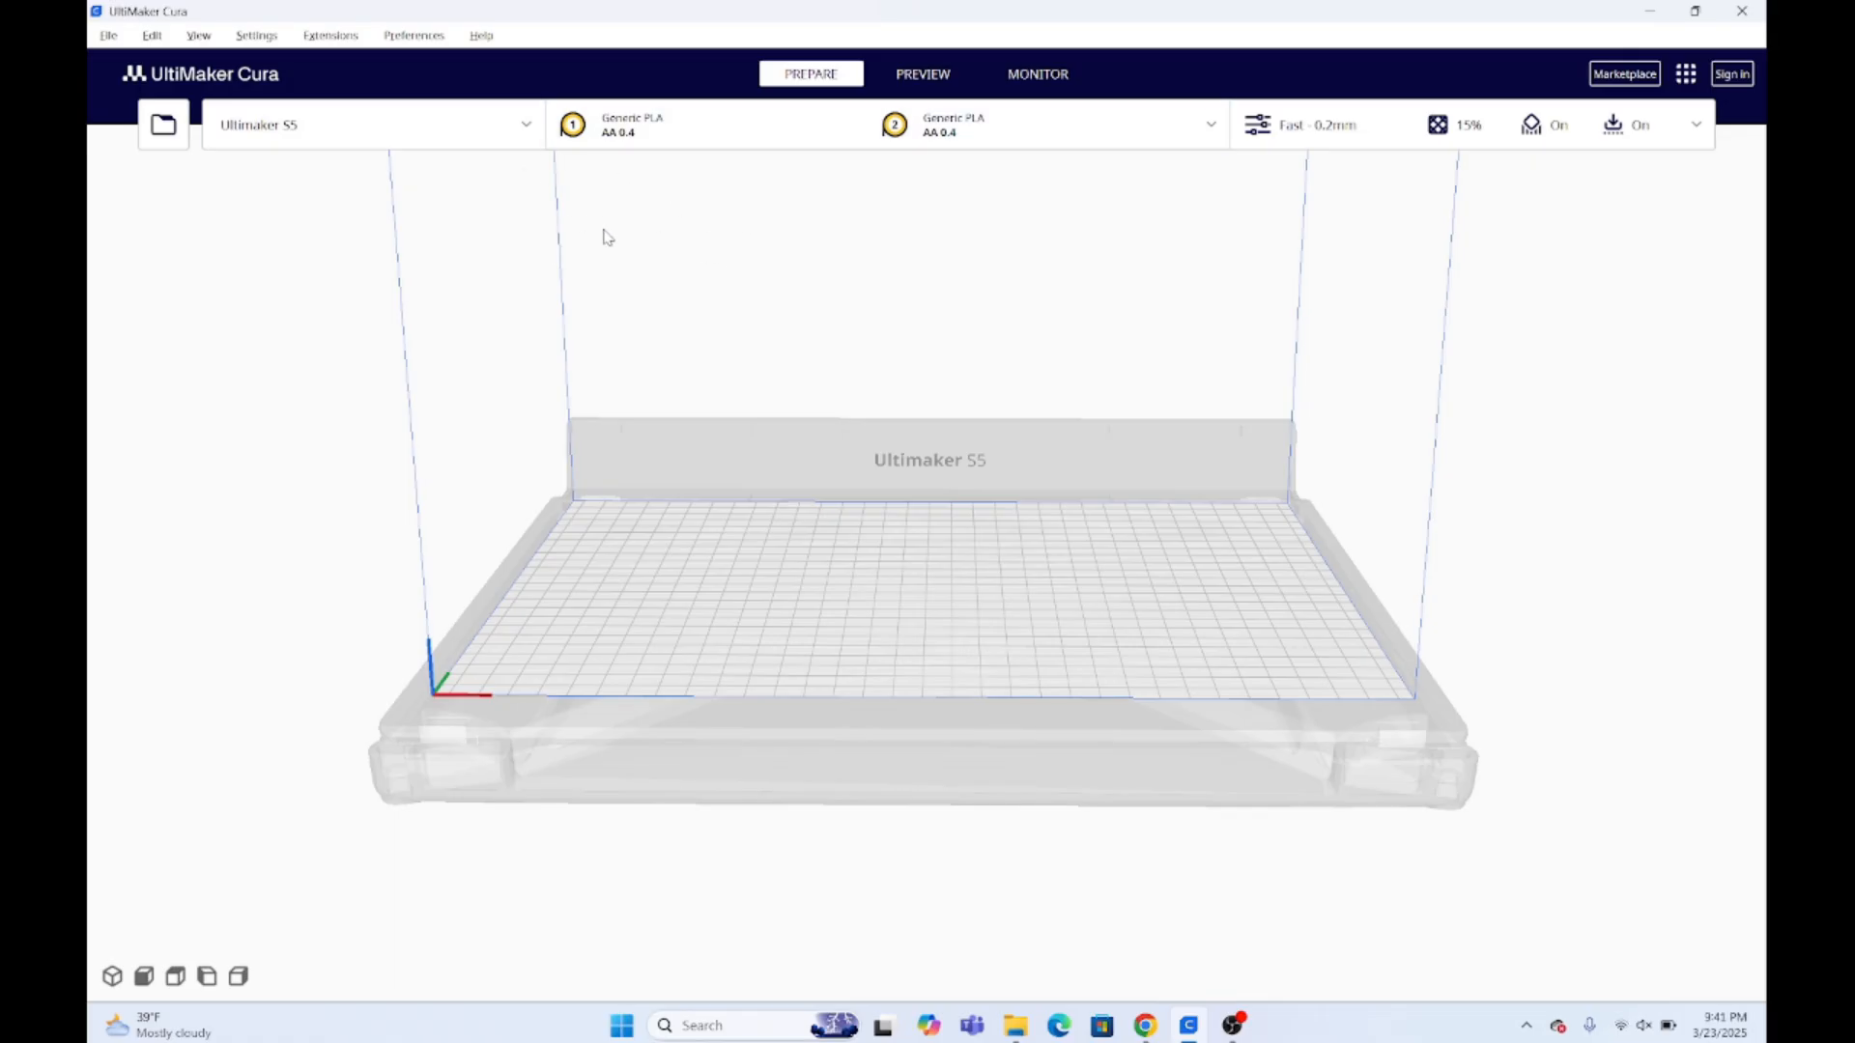
Start adding a new non-UltiMaker printer and show the list of non-networked printers
click(474, 140)
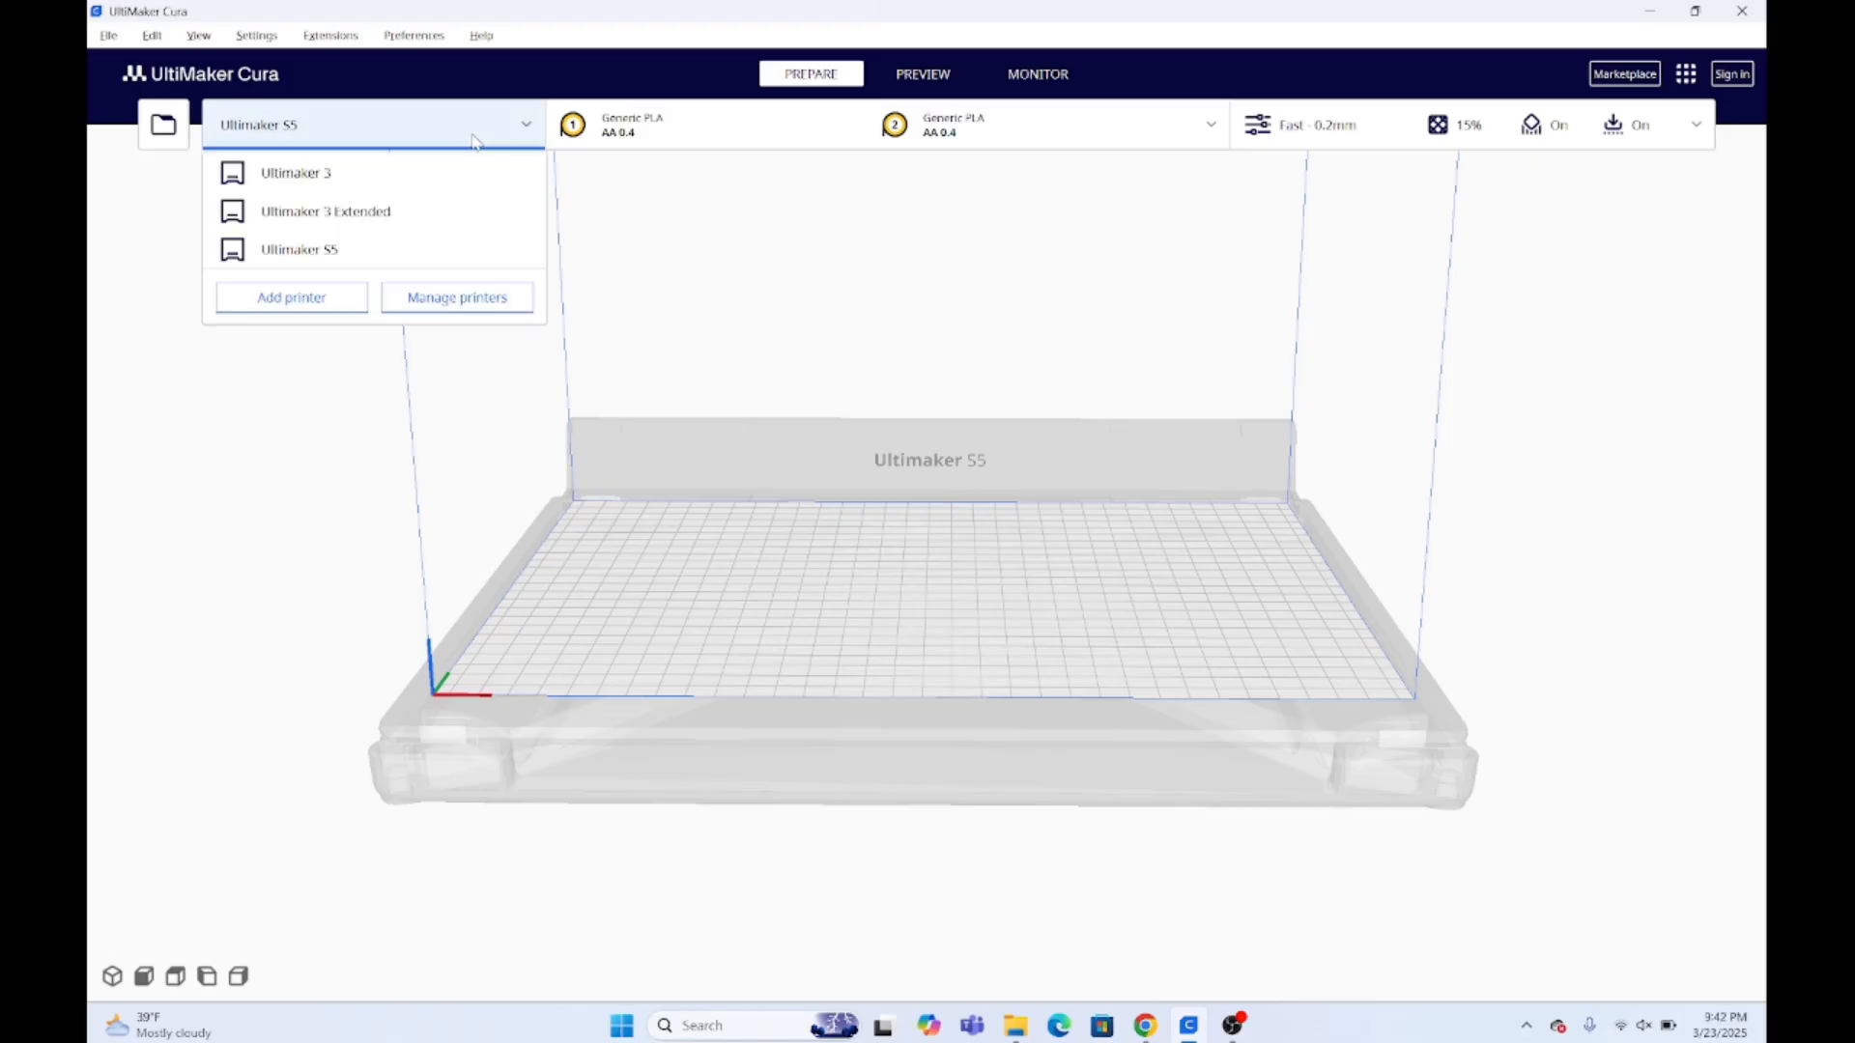
click(324, 300)
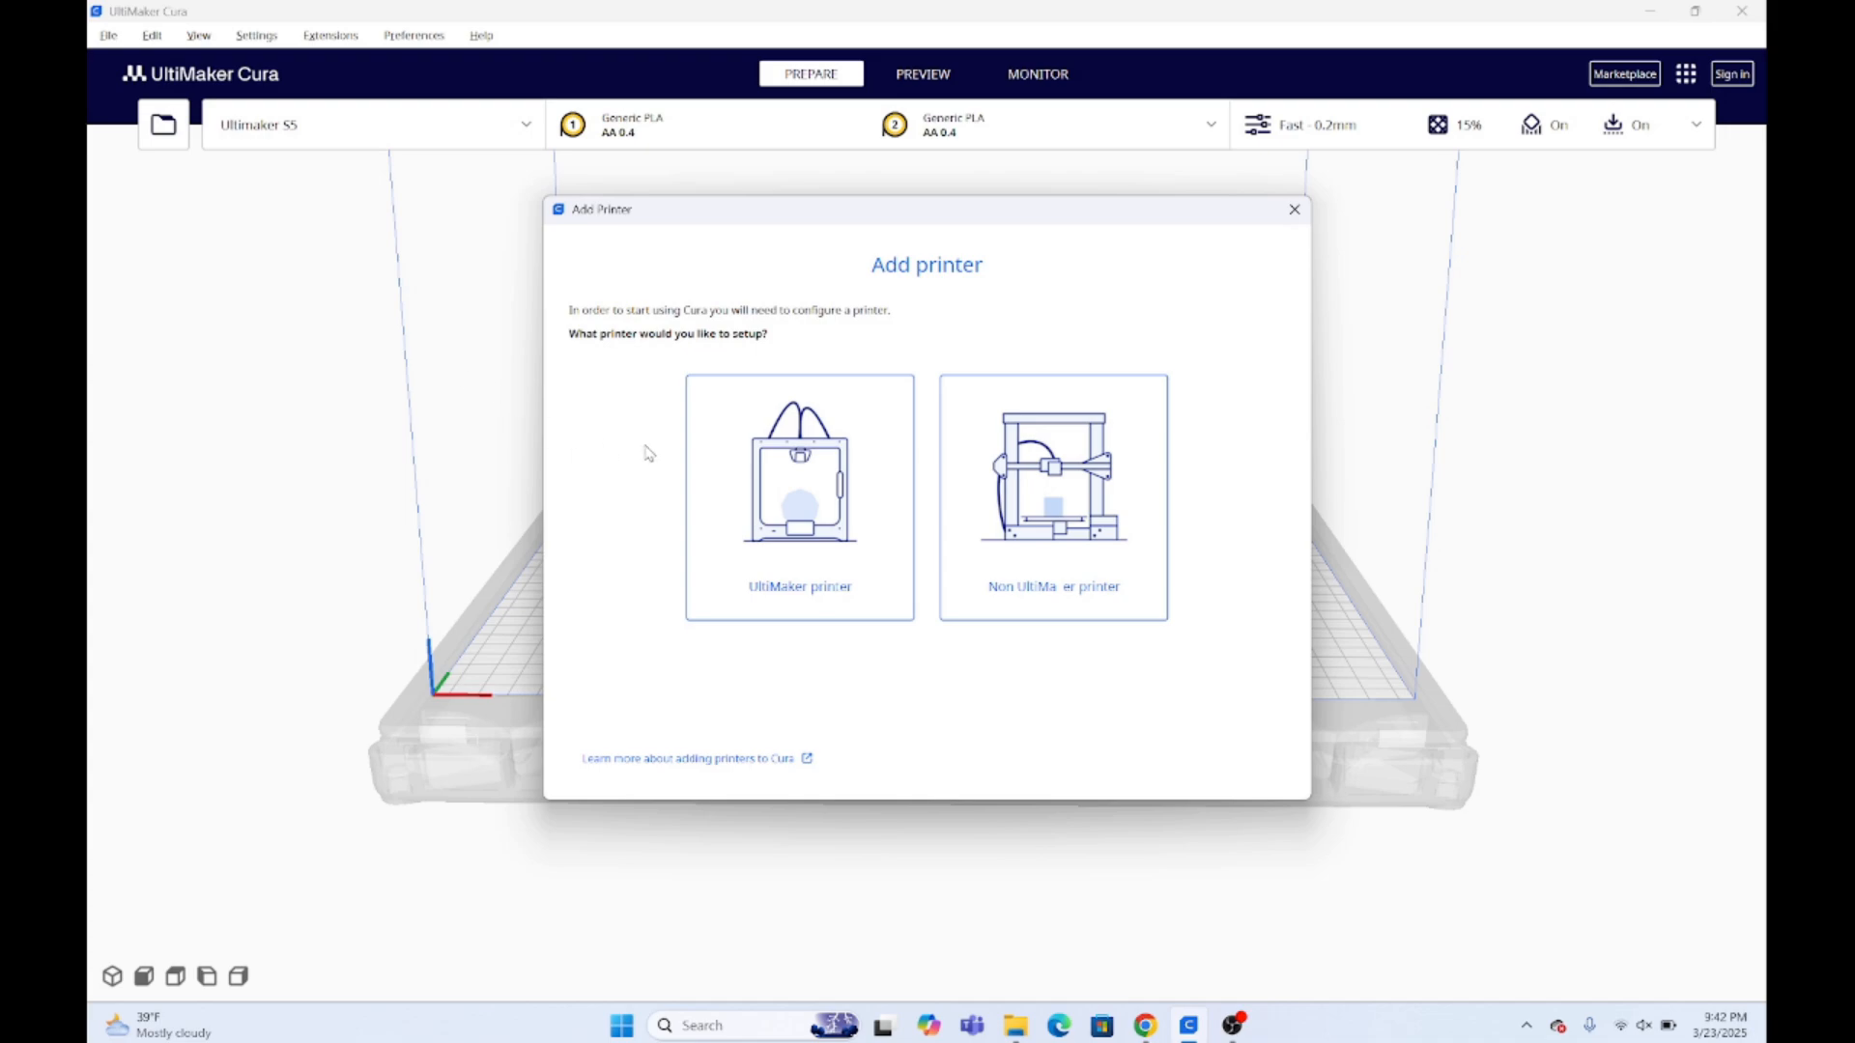
click(1026, 507)
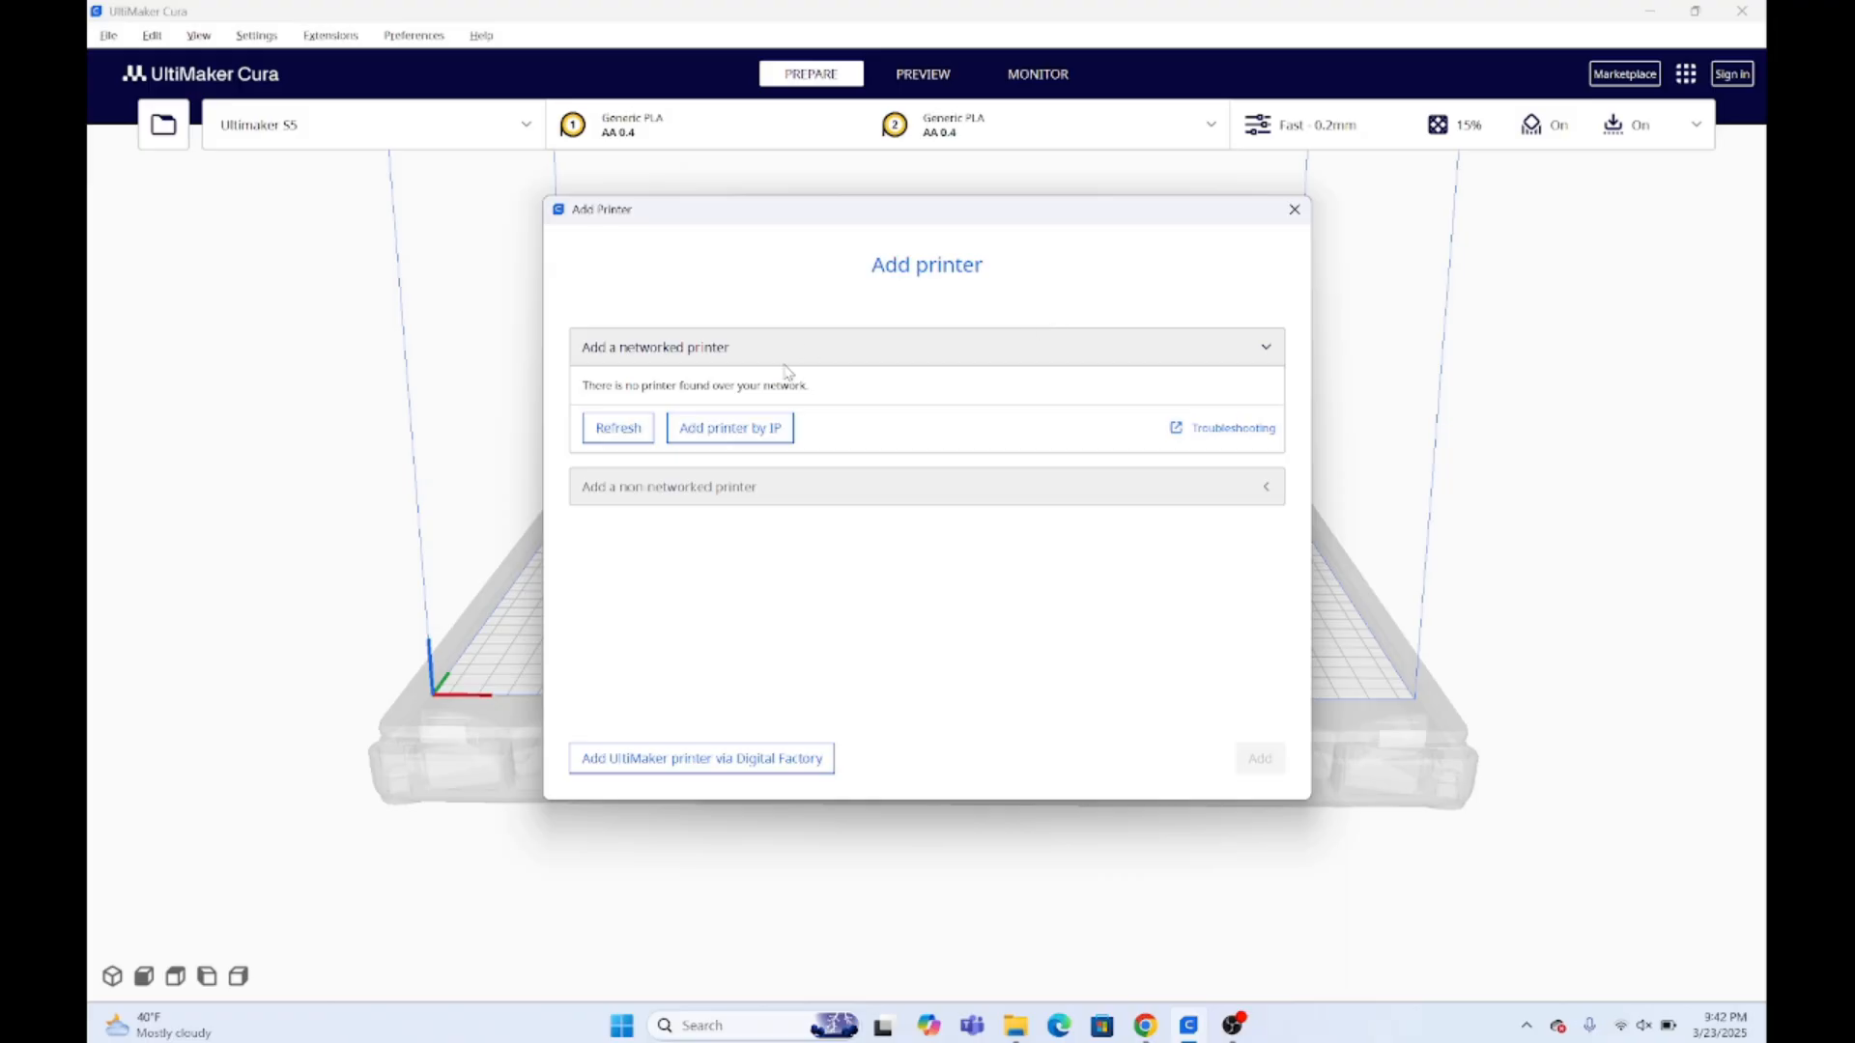
click(874, 488)
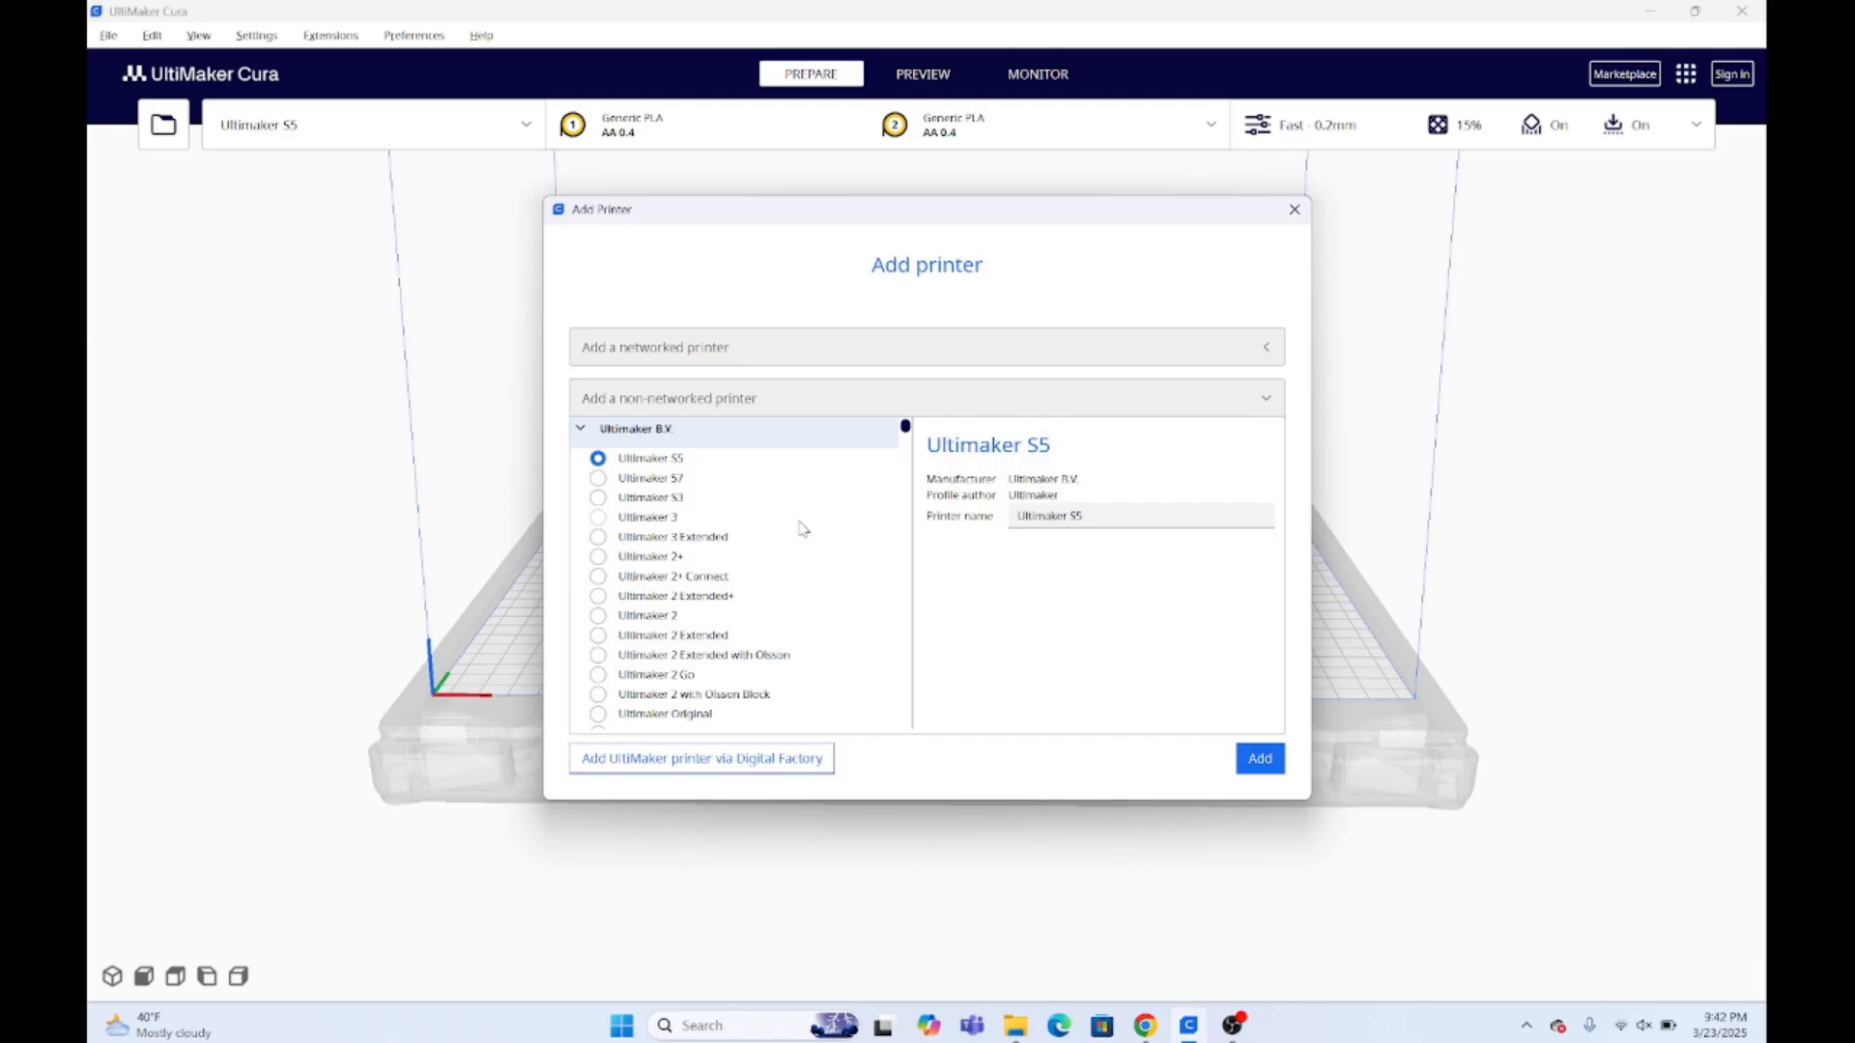
Look at the Custom printer group and browse the list of other printer manufacturers
scroll(800, 528, down, 5)
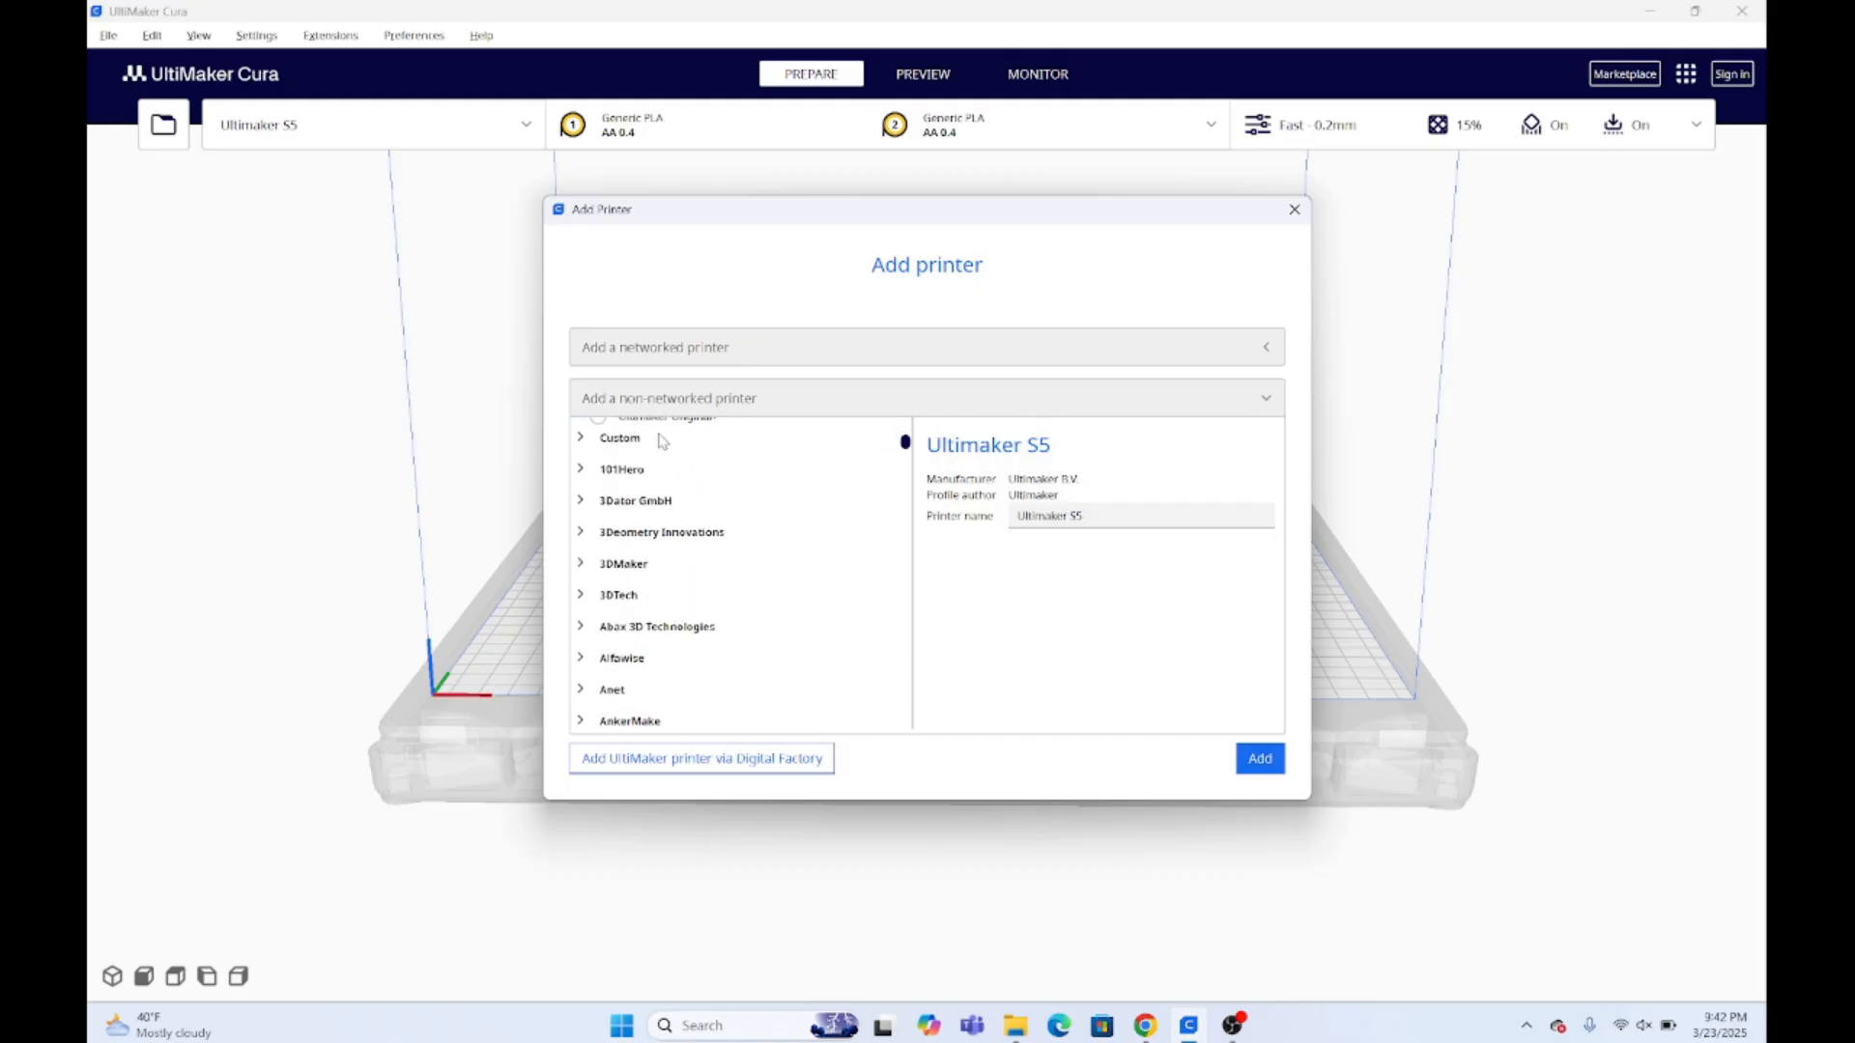
click(662, 441)
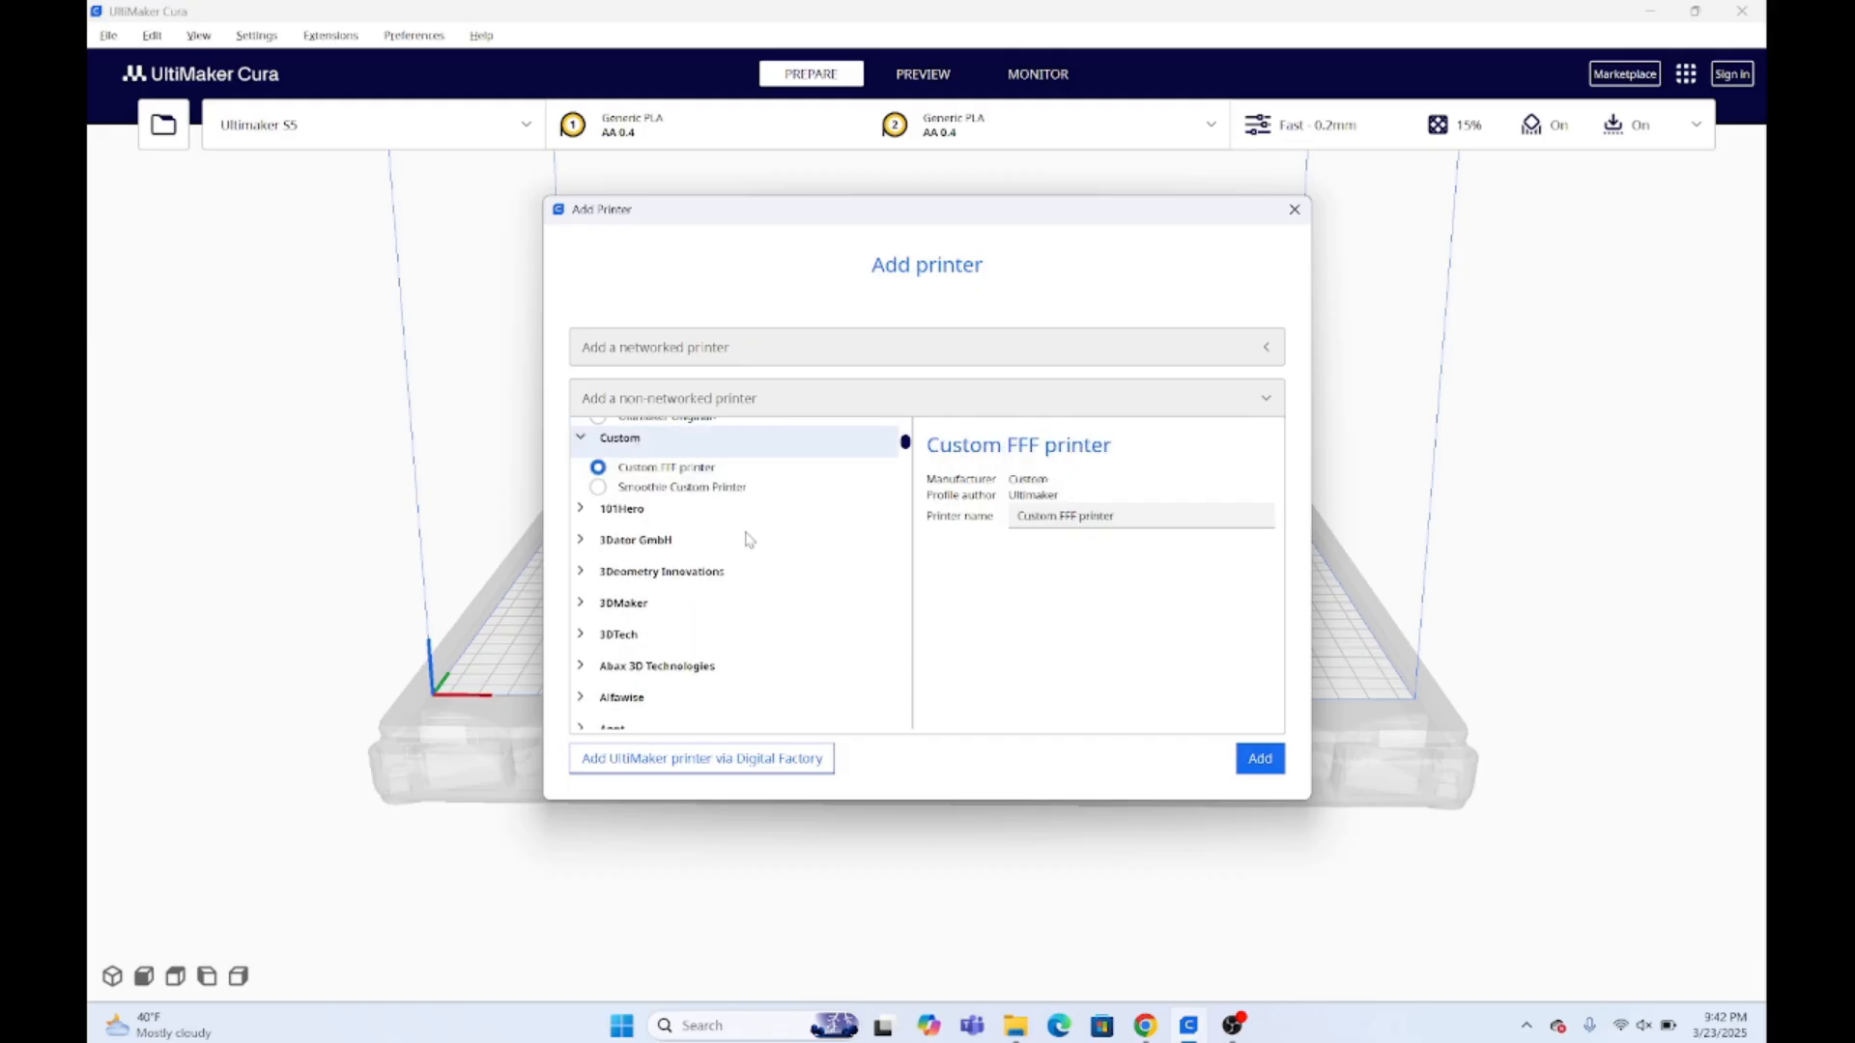
scroll(749, 539, down, 8)
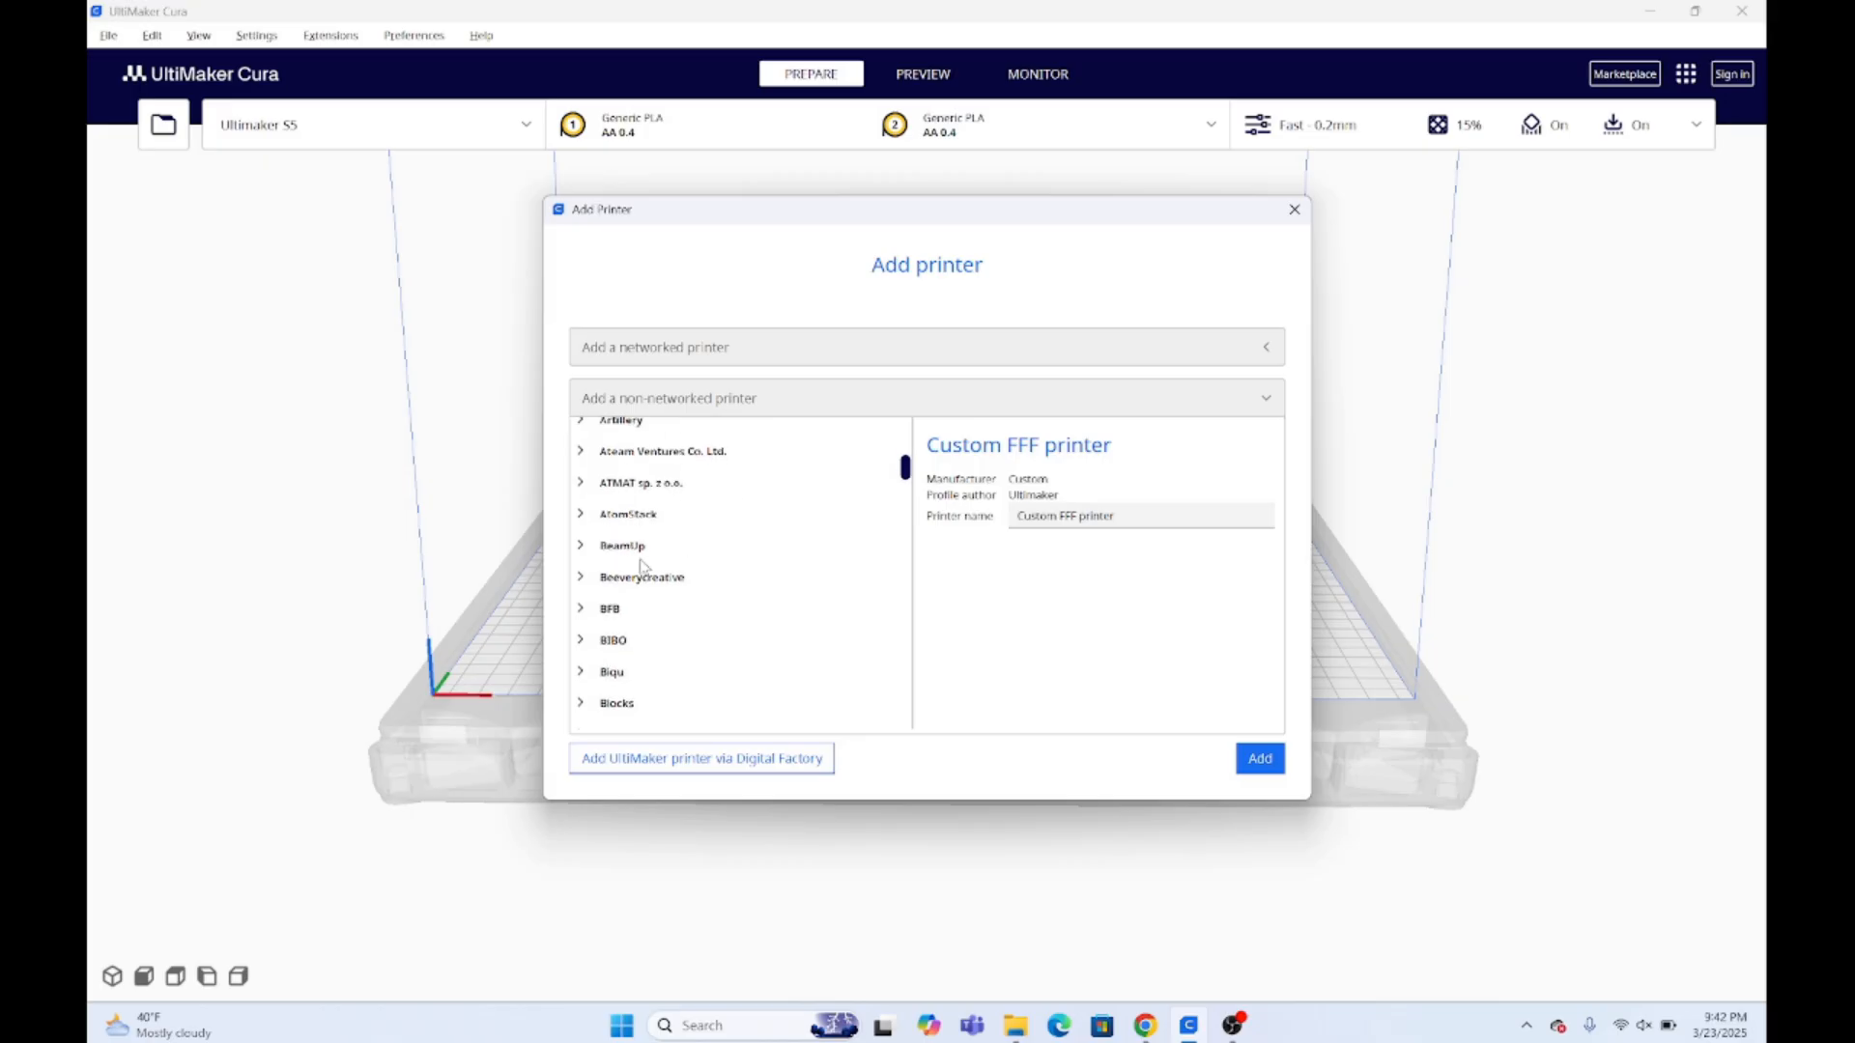
scroll(643, 565, down, 10)
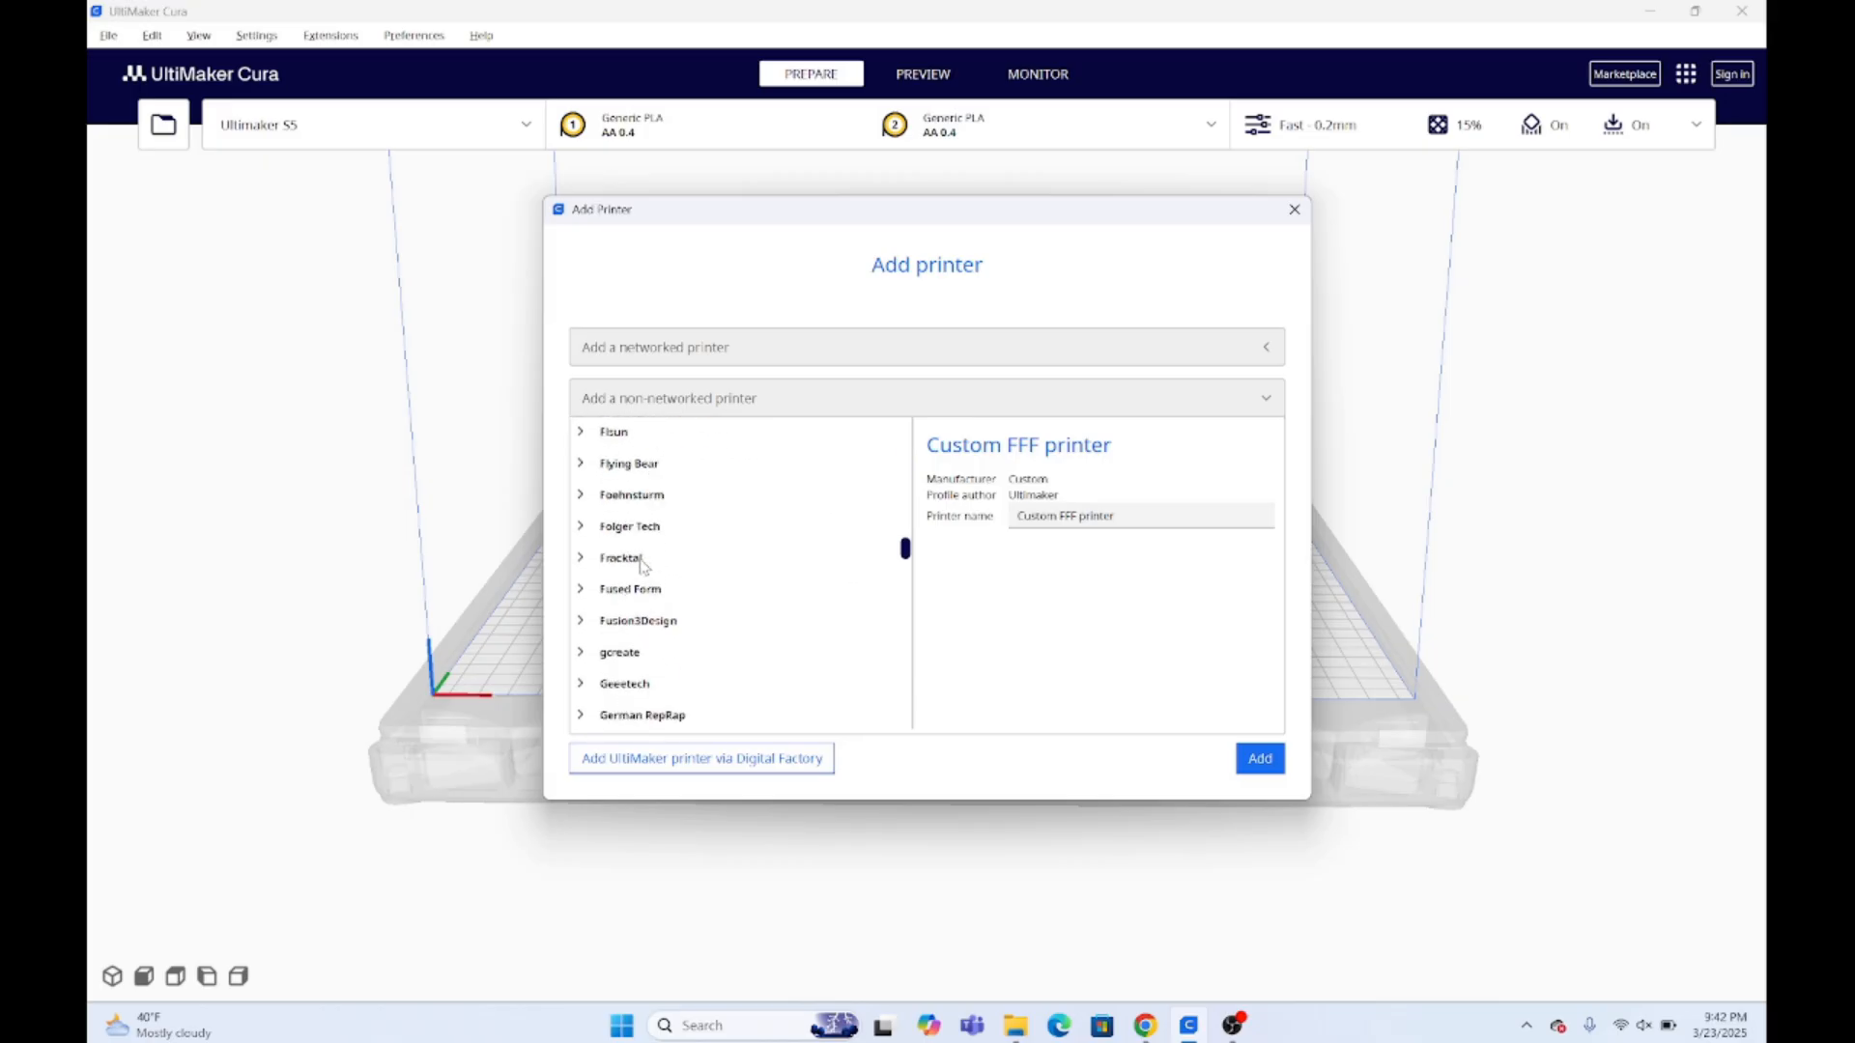
scroll(642, 566, down, 3)
scroll(642, 565, up, 6)
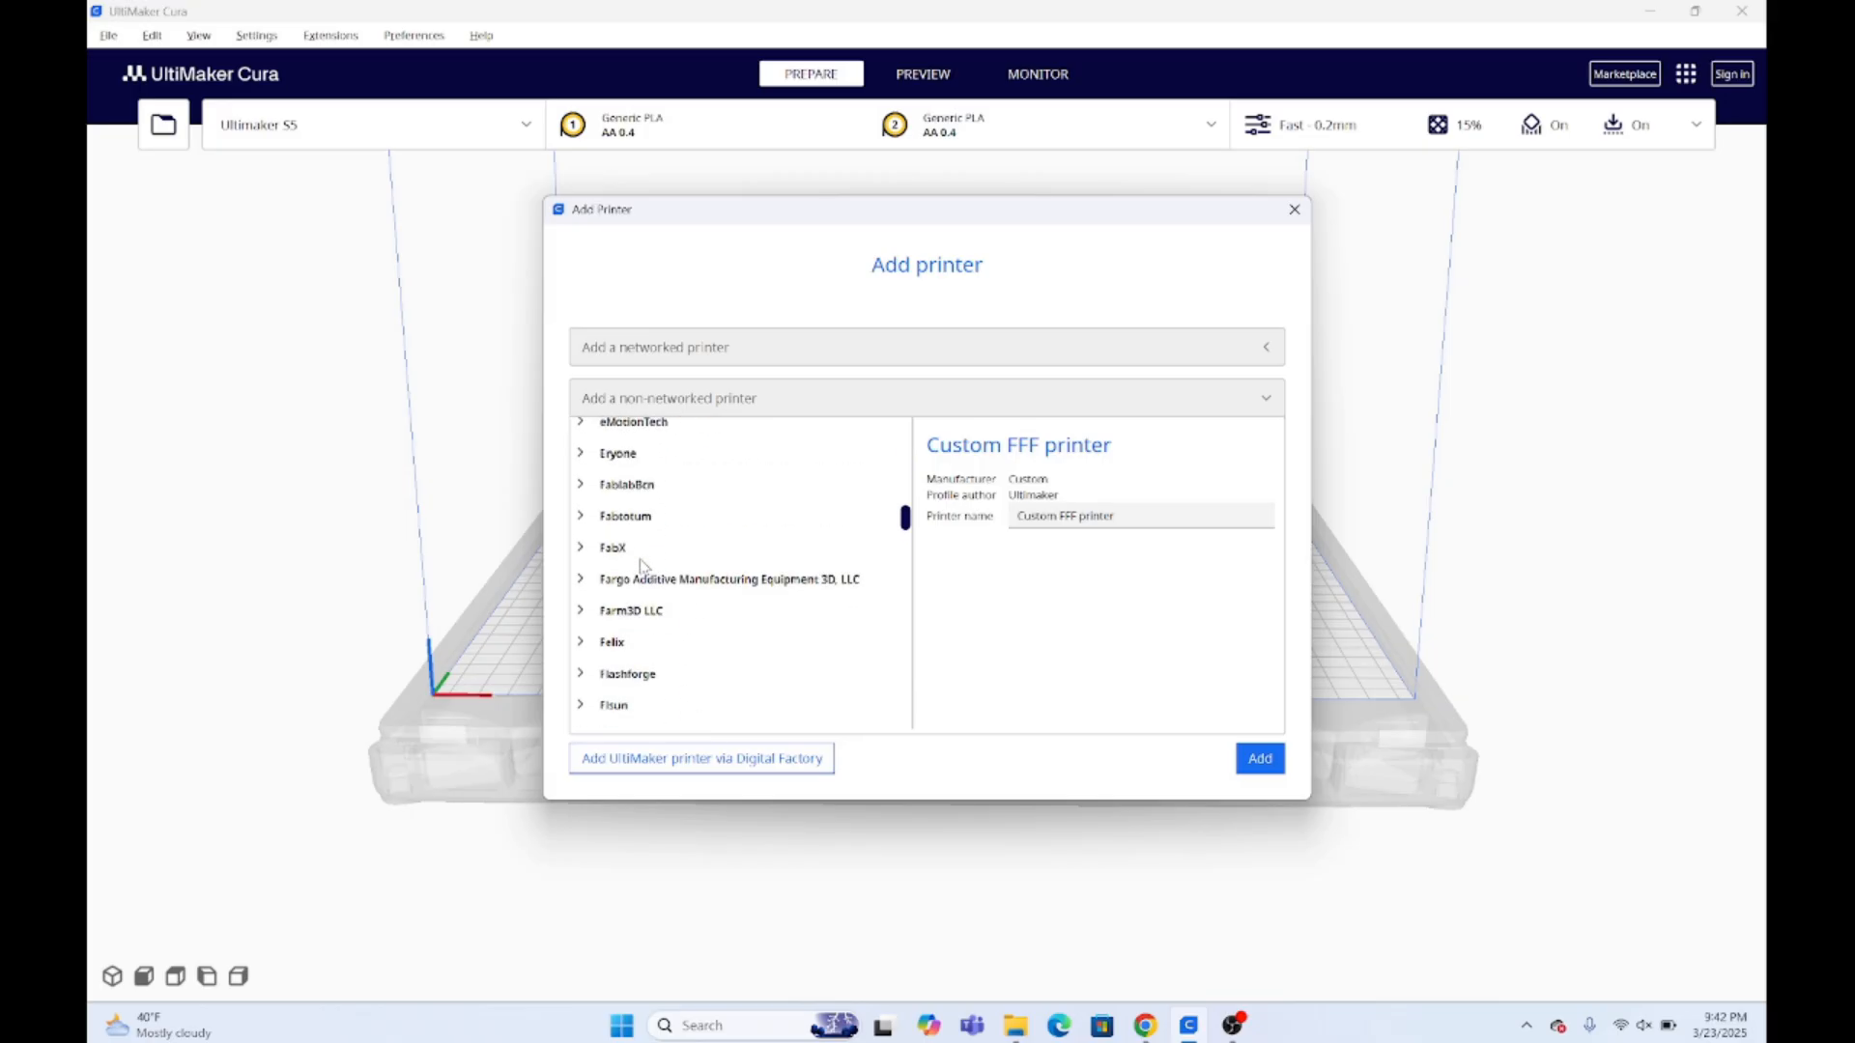
scroll(642, 565, up, 5)
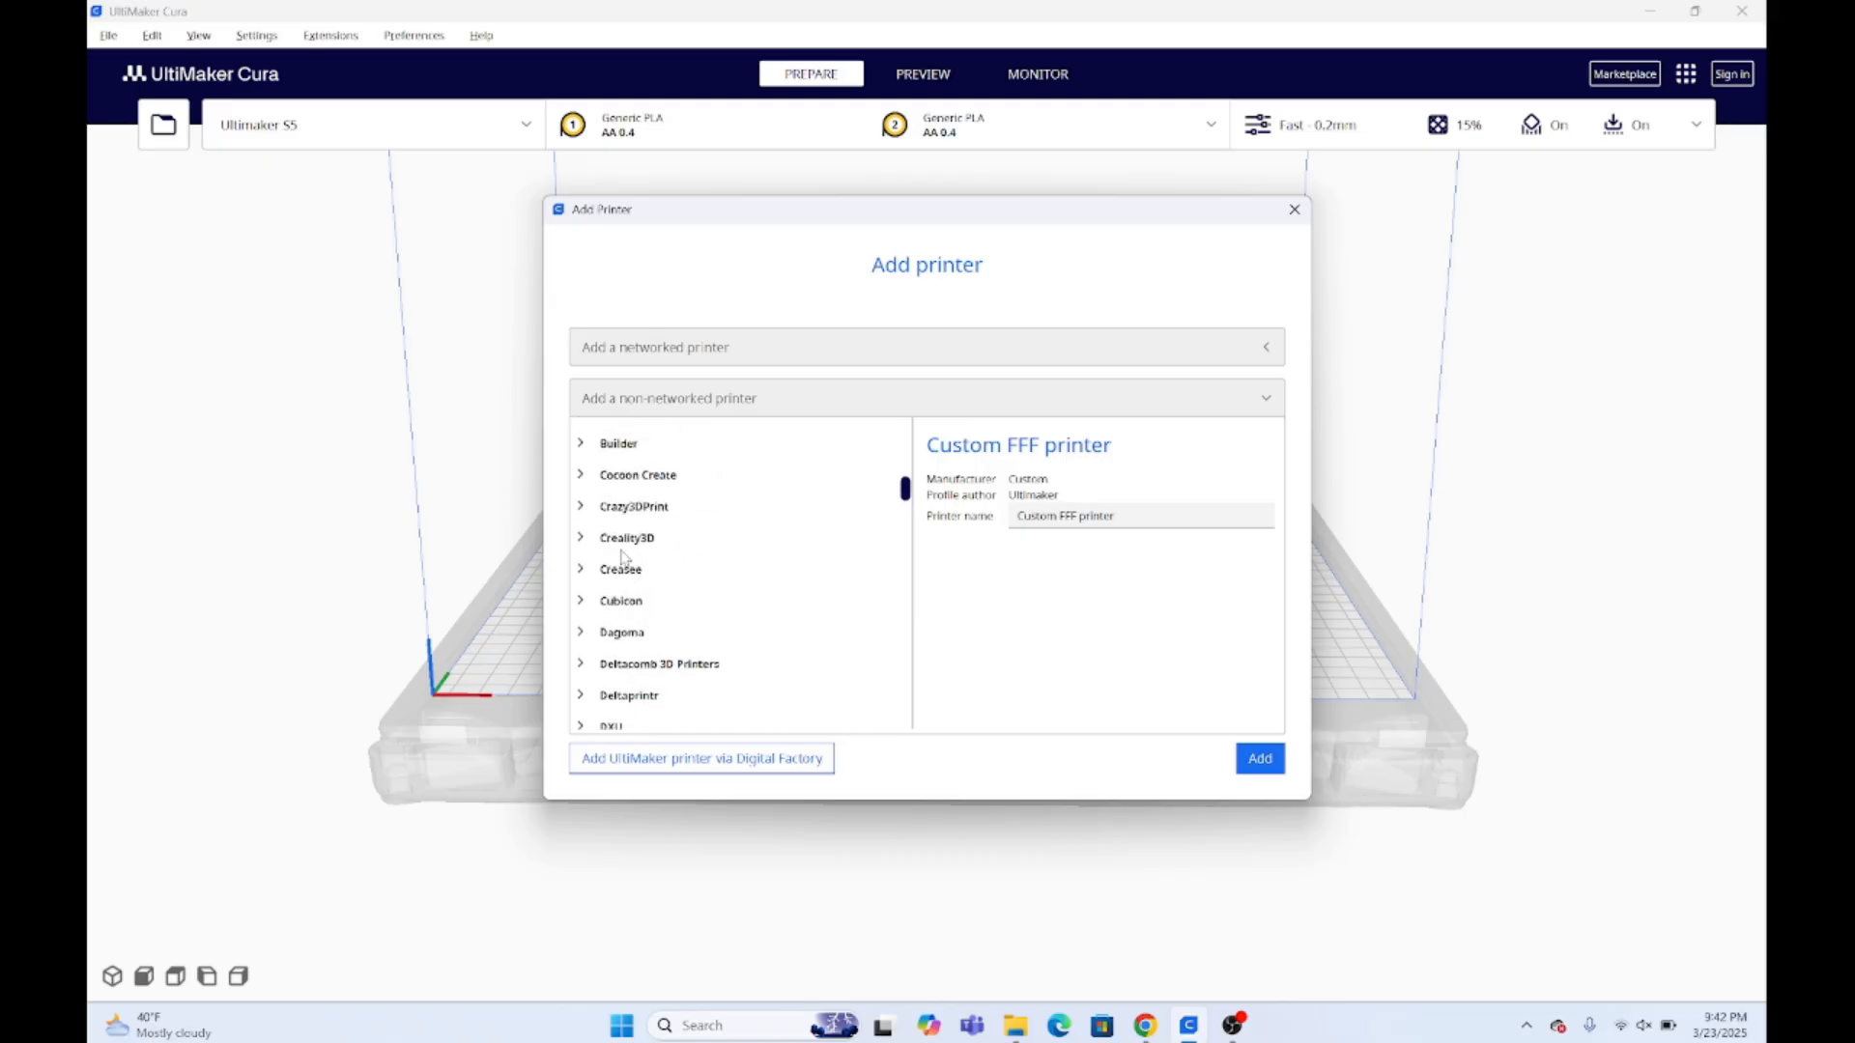
Select the Creality Ender-3 / Ender-3 v2 from the Creality3D manufacturer group
click(582, 540)
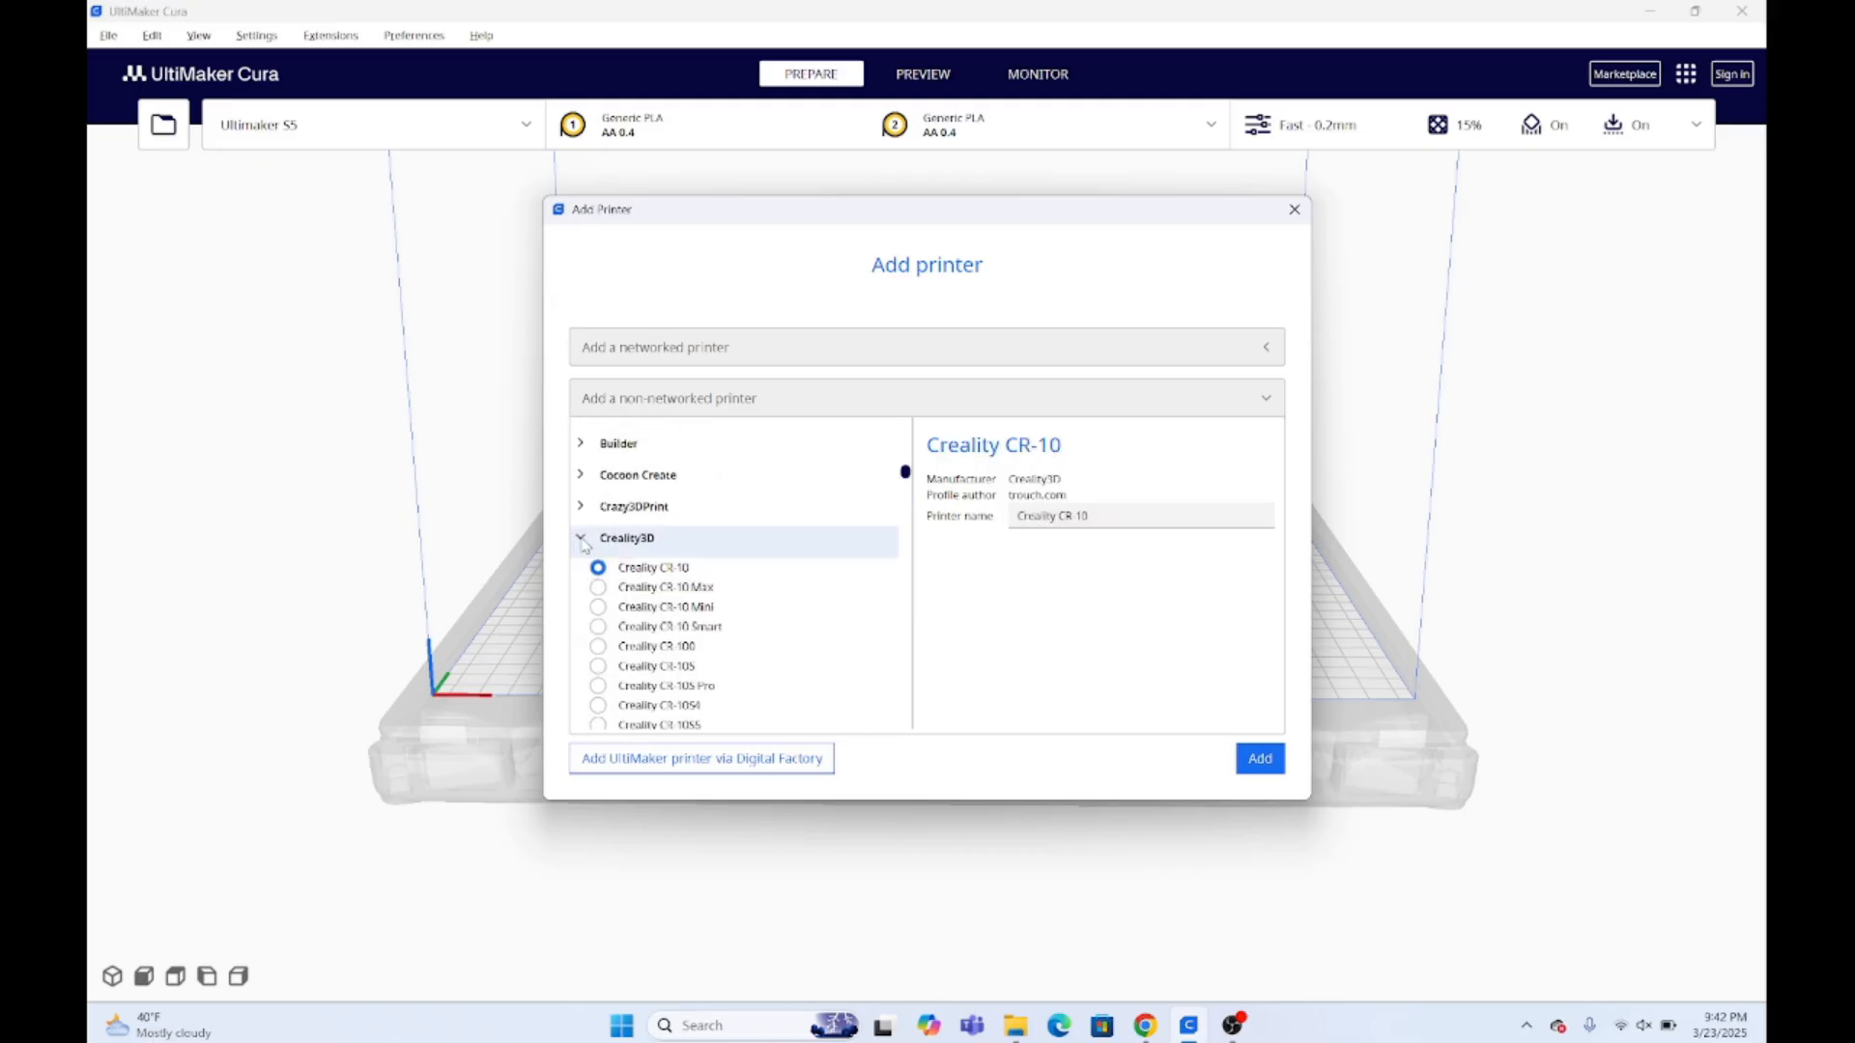
scroll(584, 545, down, 10)
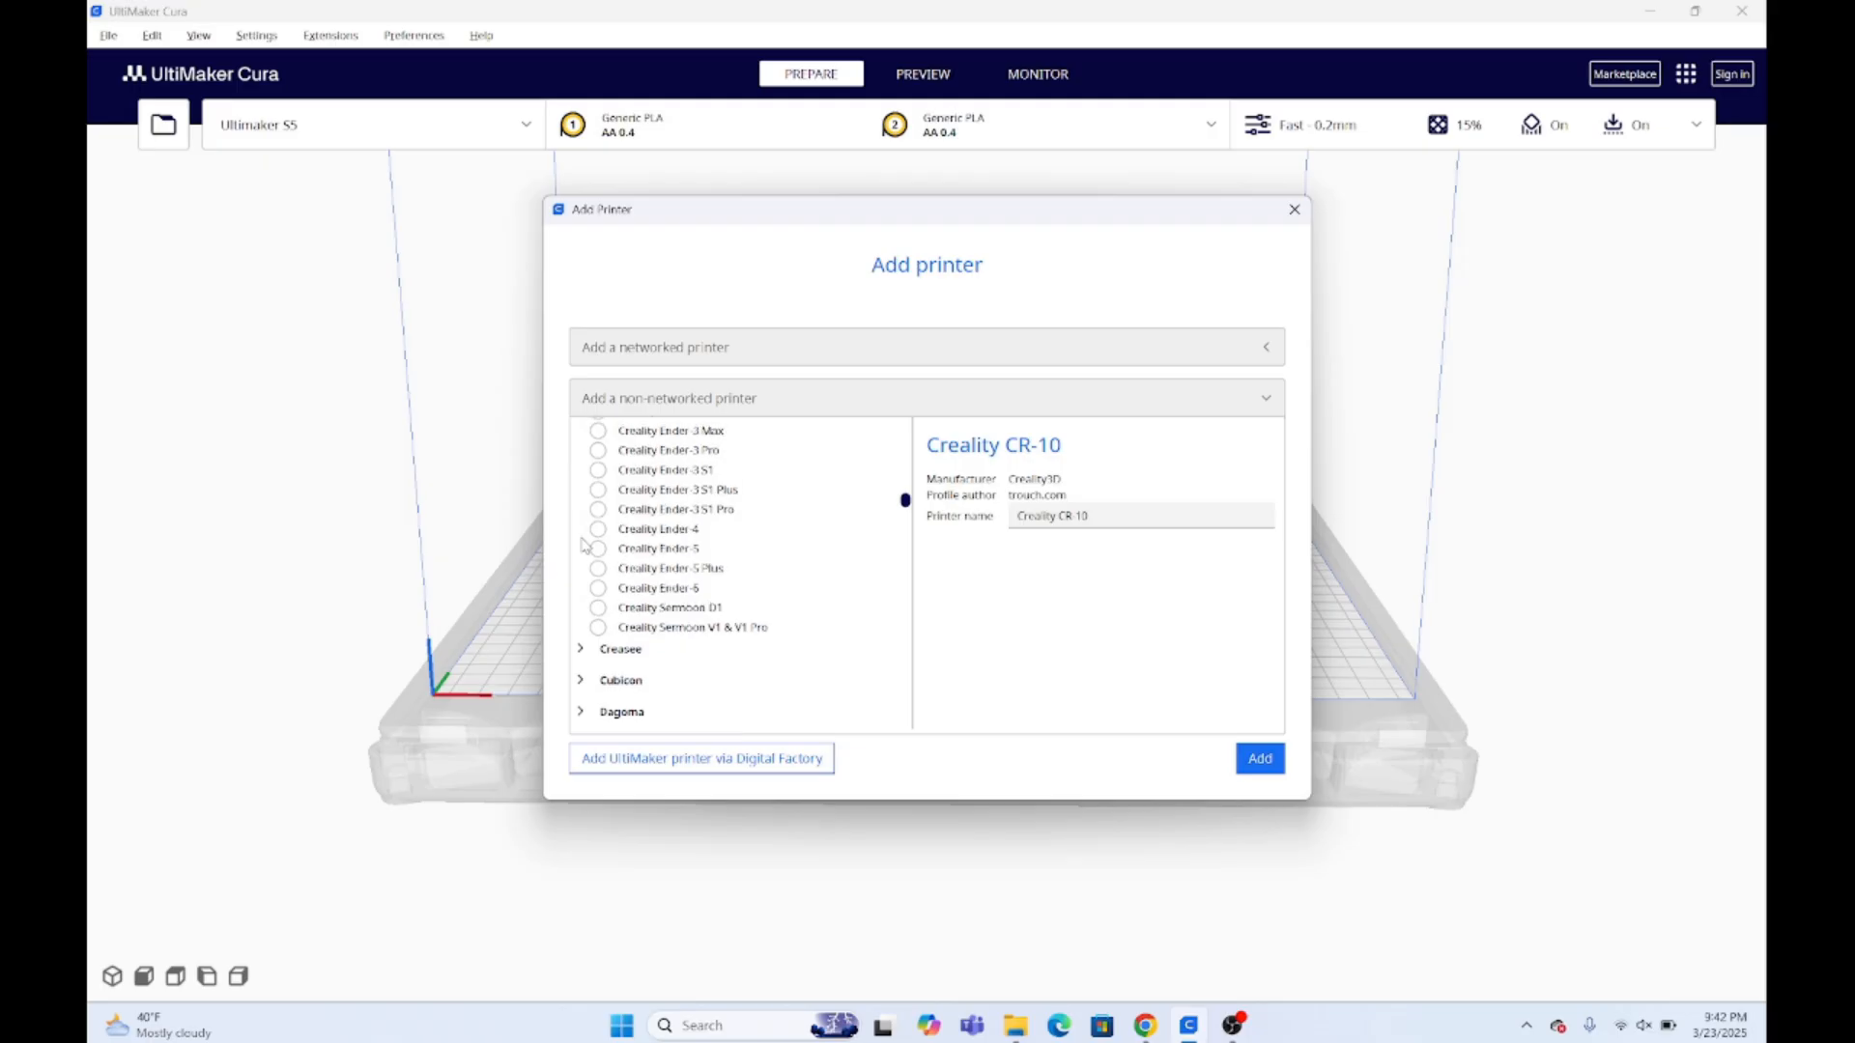
scroll(583, 545, up, 1)
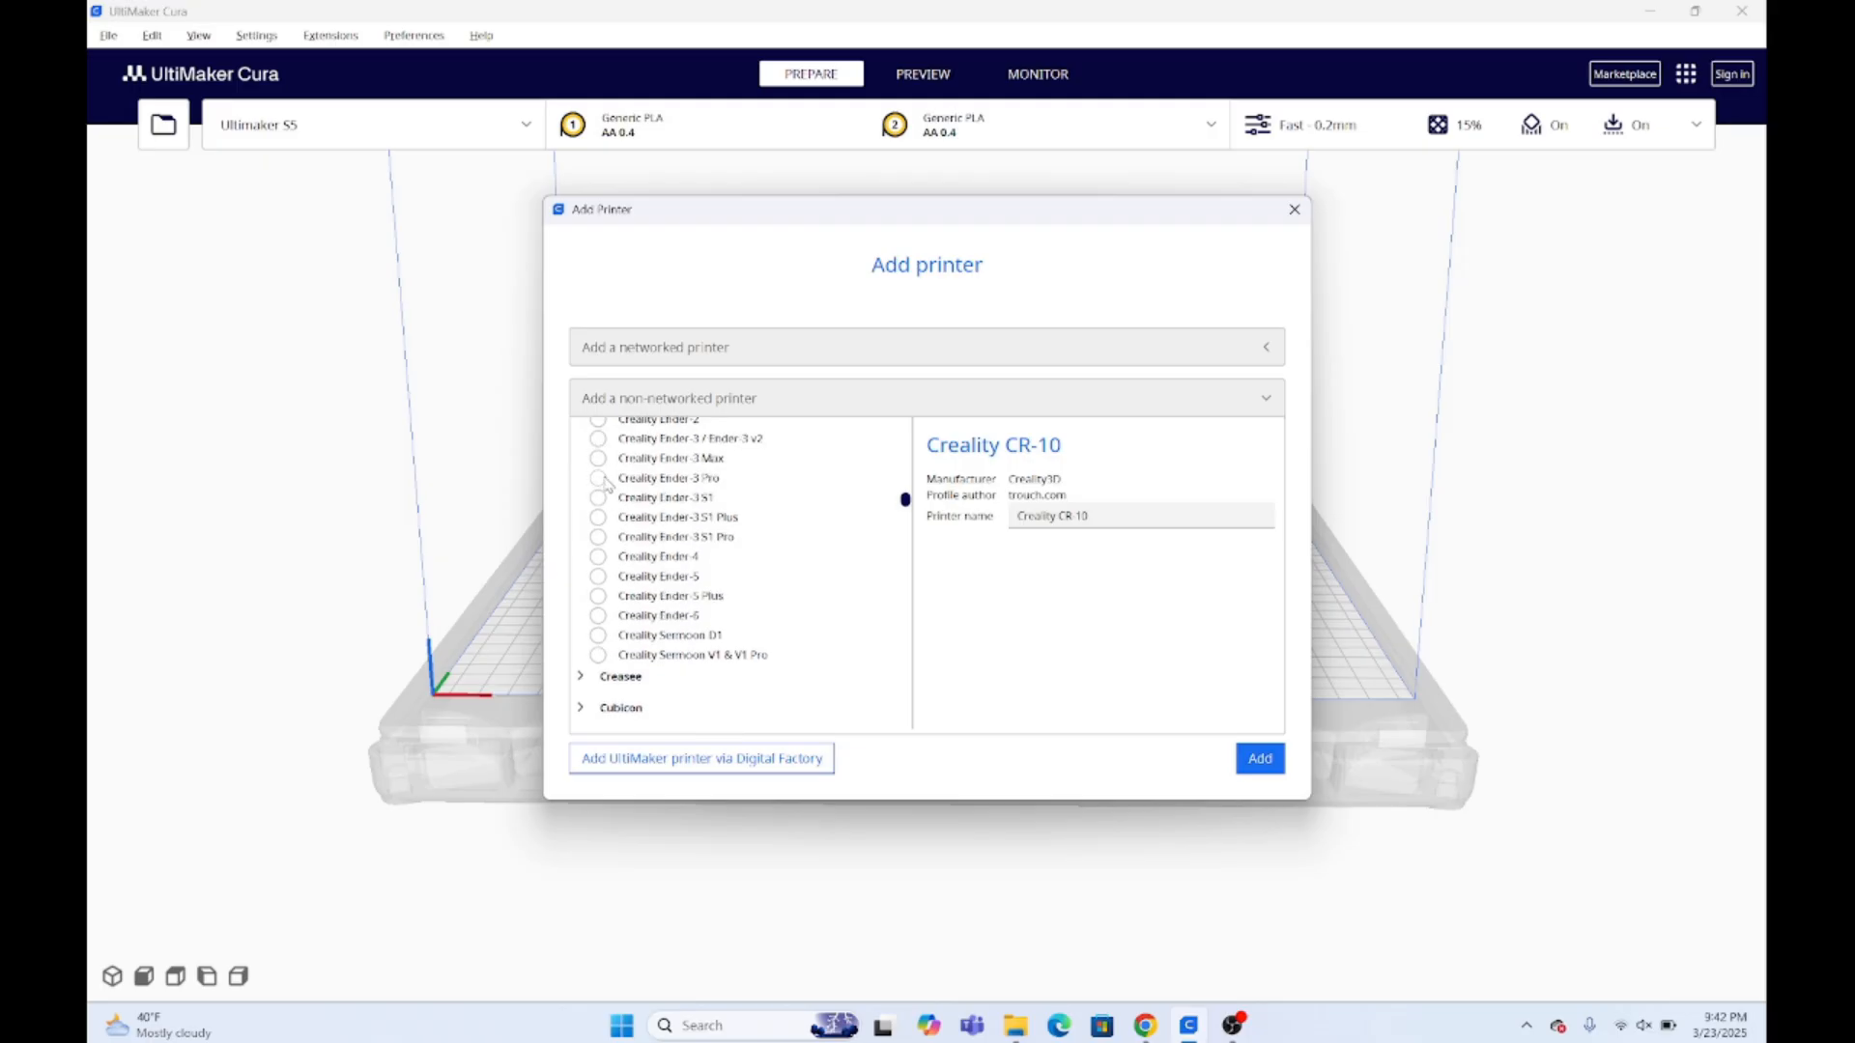
scroll(606, 483, up, 5)
scroll(605, 483, down, 2)
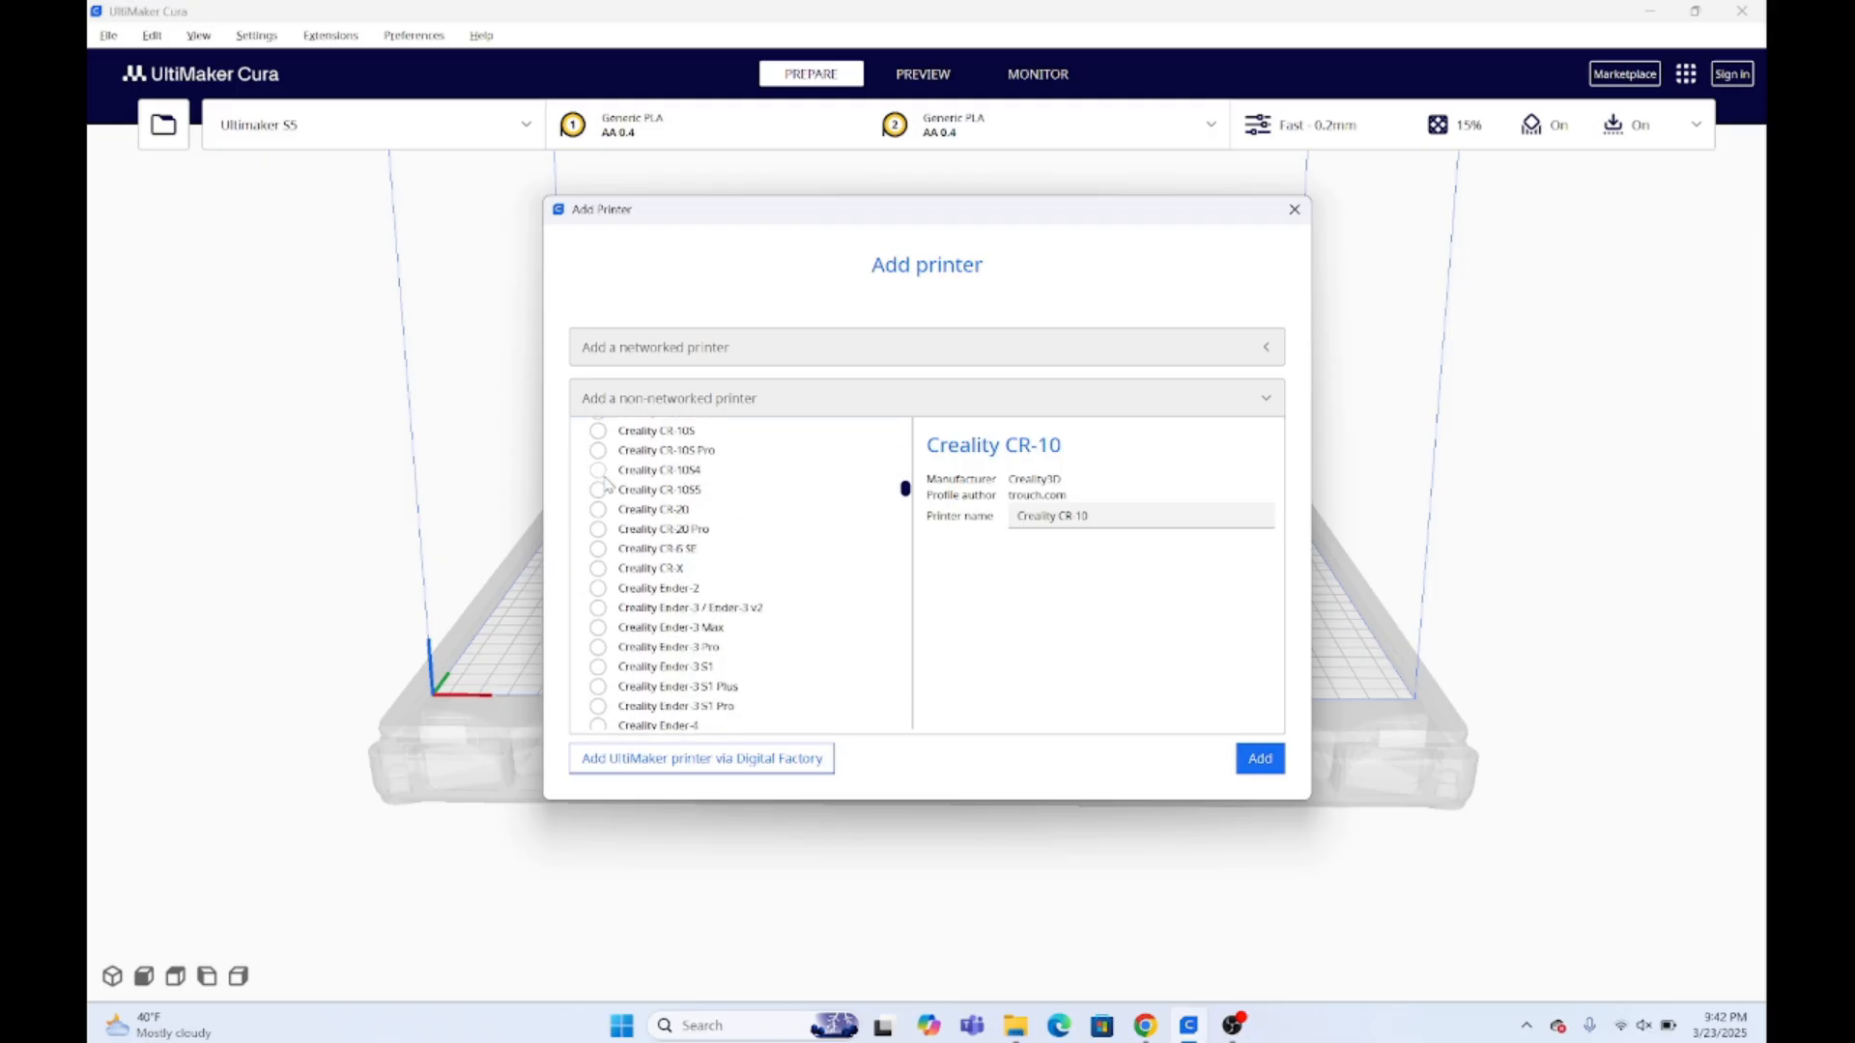
click(599, 609)
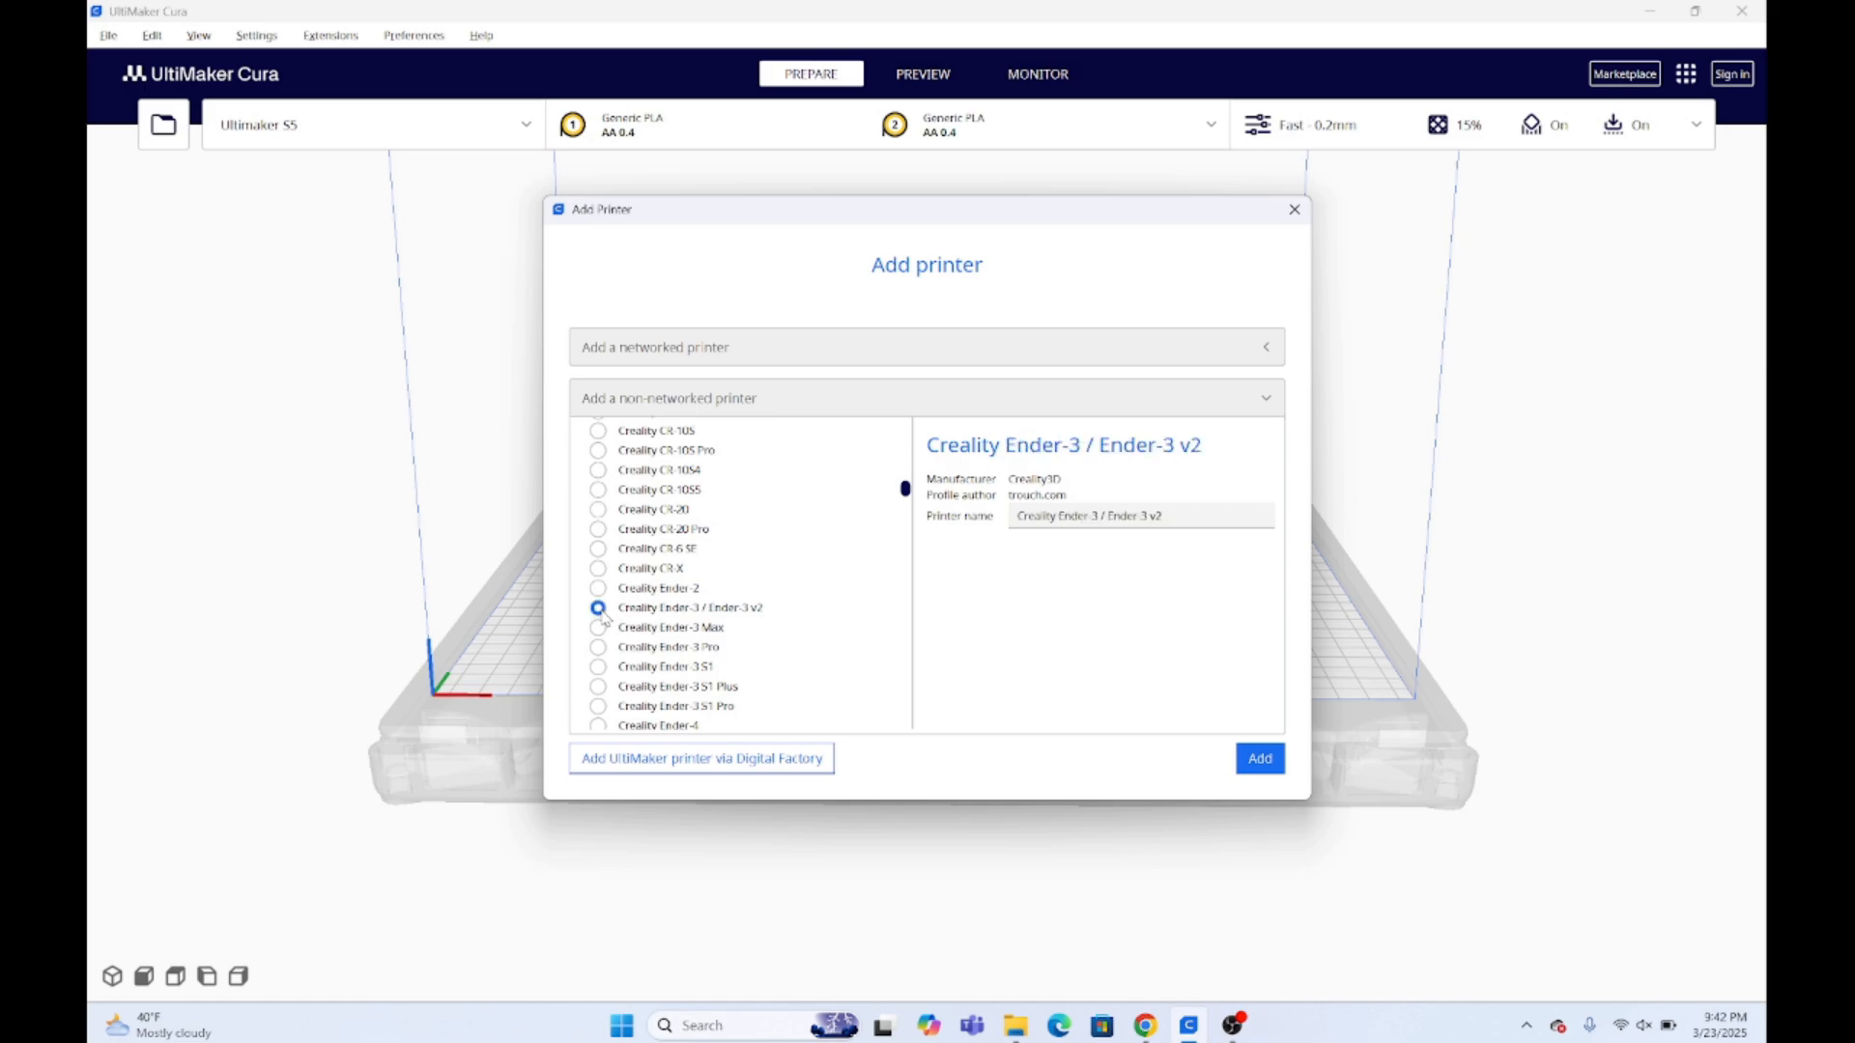
Name the selected printer "Ender 3" and add it
click(1171, 519)
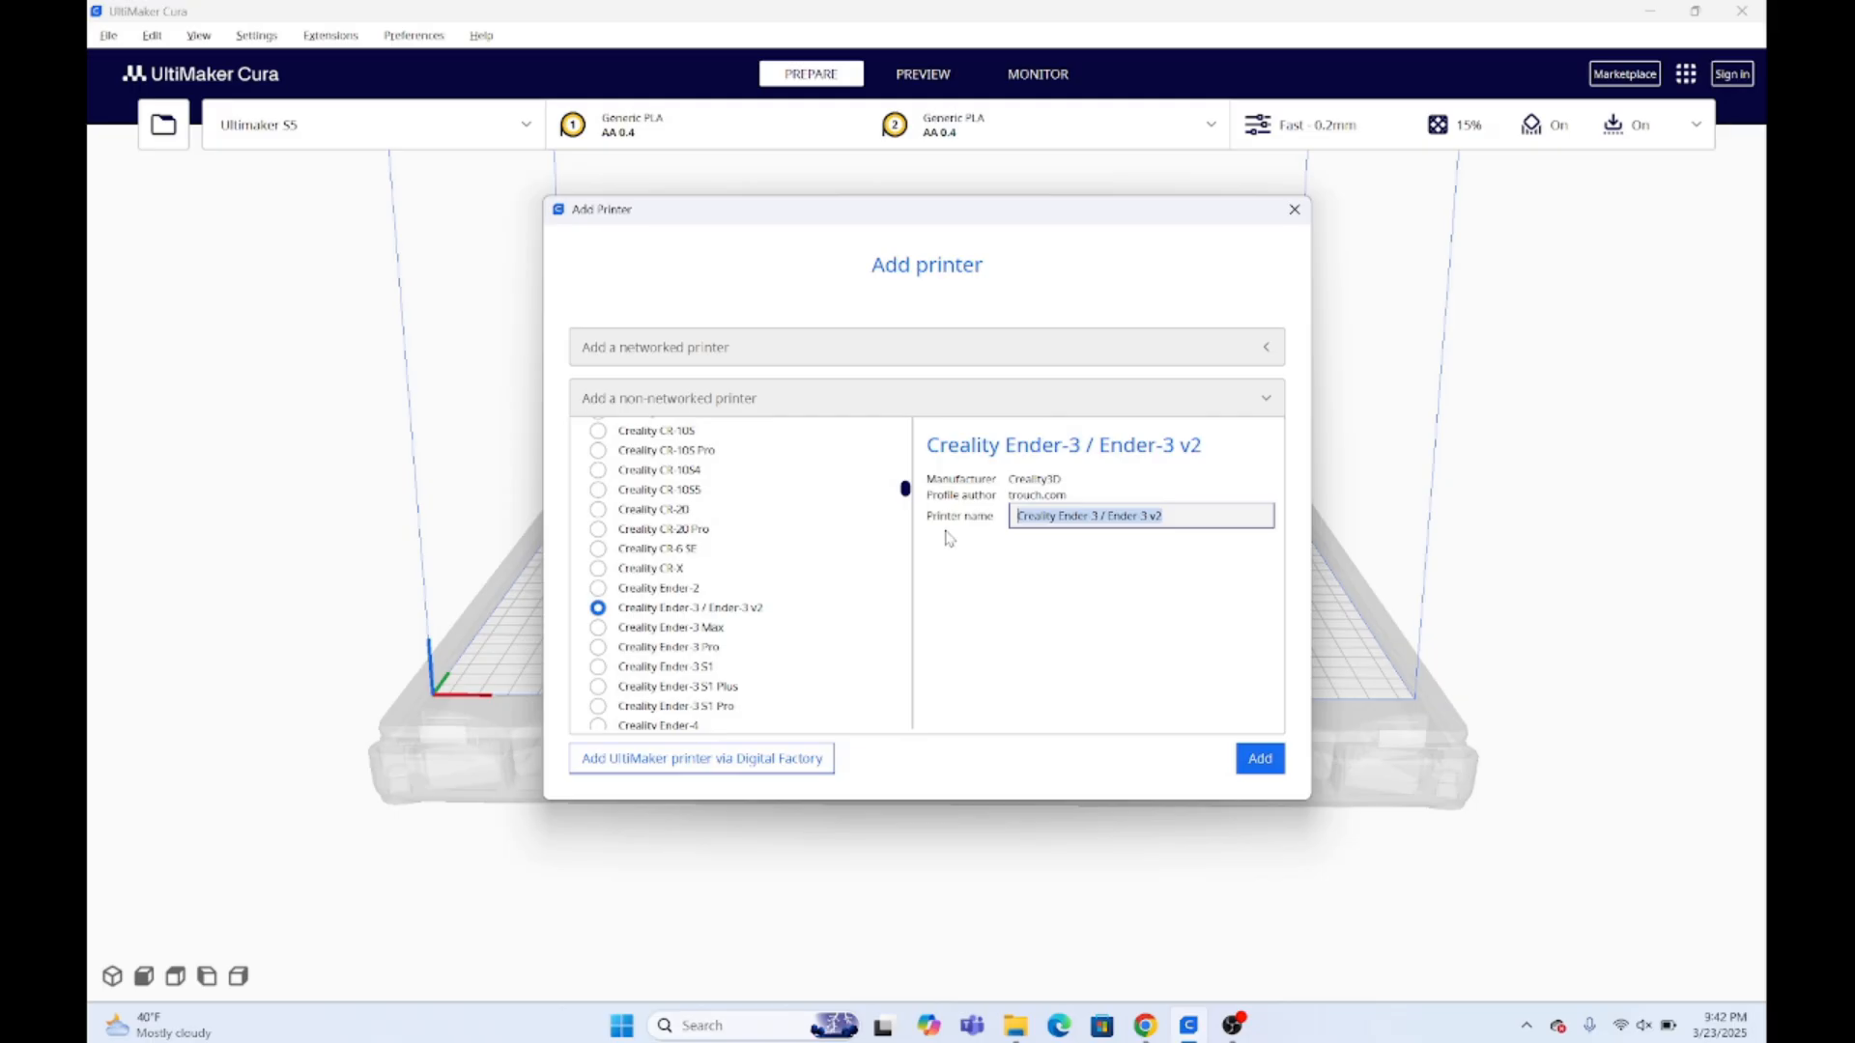
text(Ender 3)
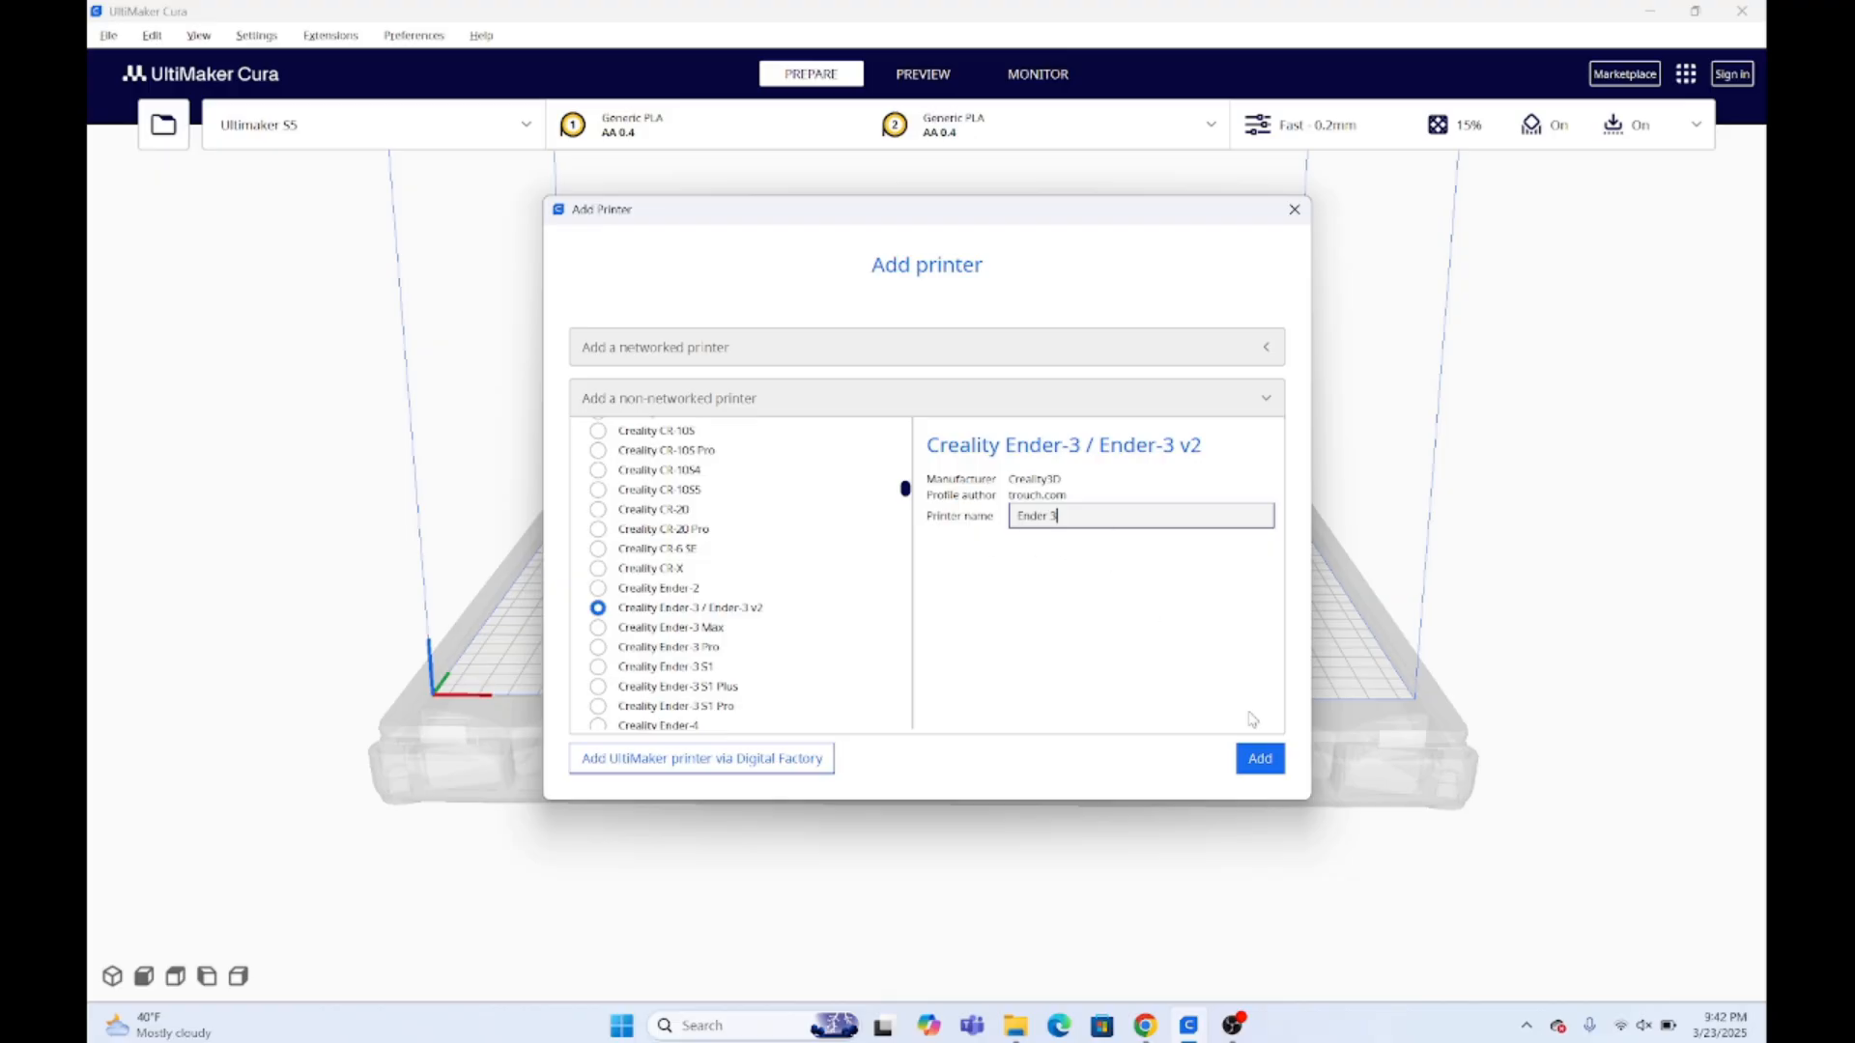
click(1271, 766)
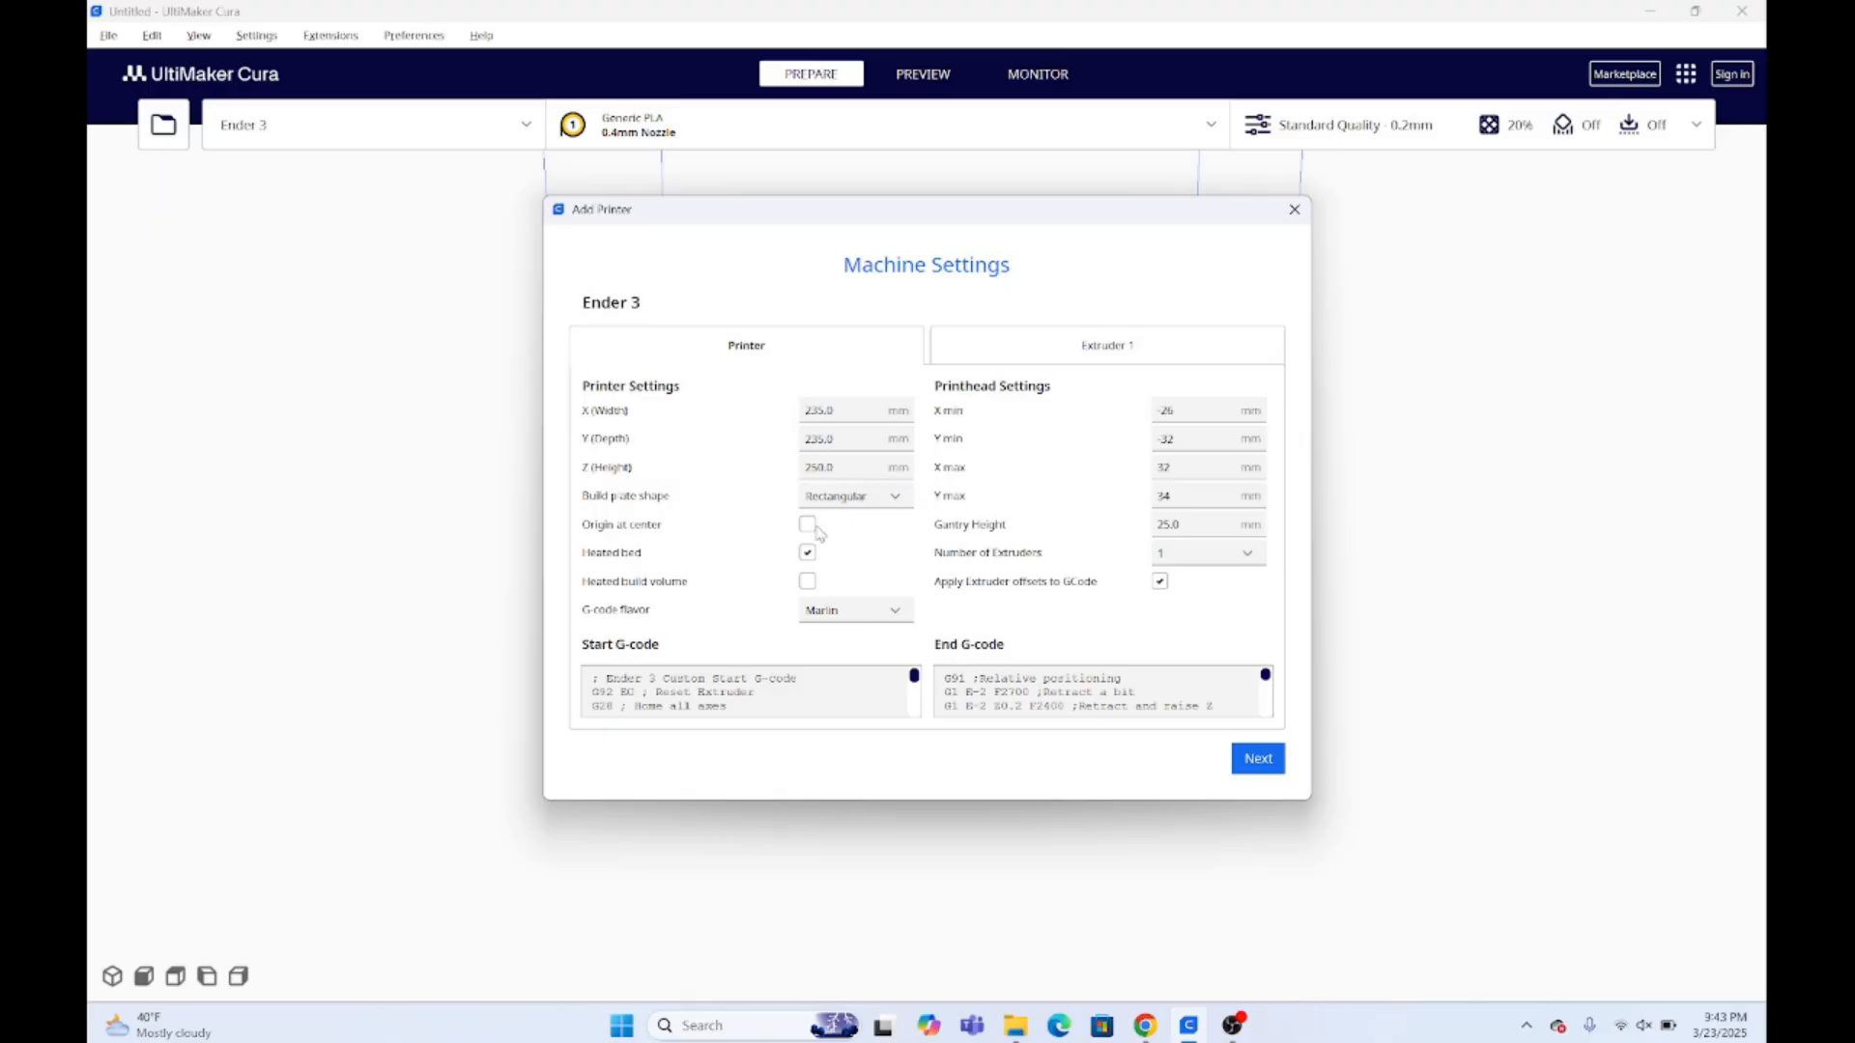
Review the Ender 3's G-code and Extruder 1 settings, and accept the default machine settings to finish the printer setup
scroll(813, 705, down, 5)
scroll(814, 706, up, 5)
scroll(1116, 703, down, 5)
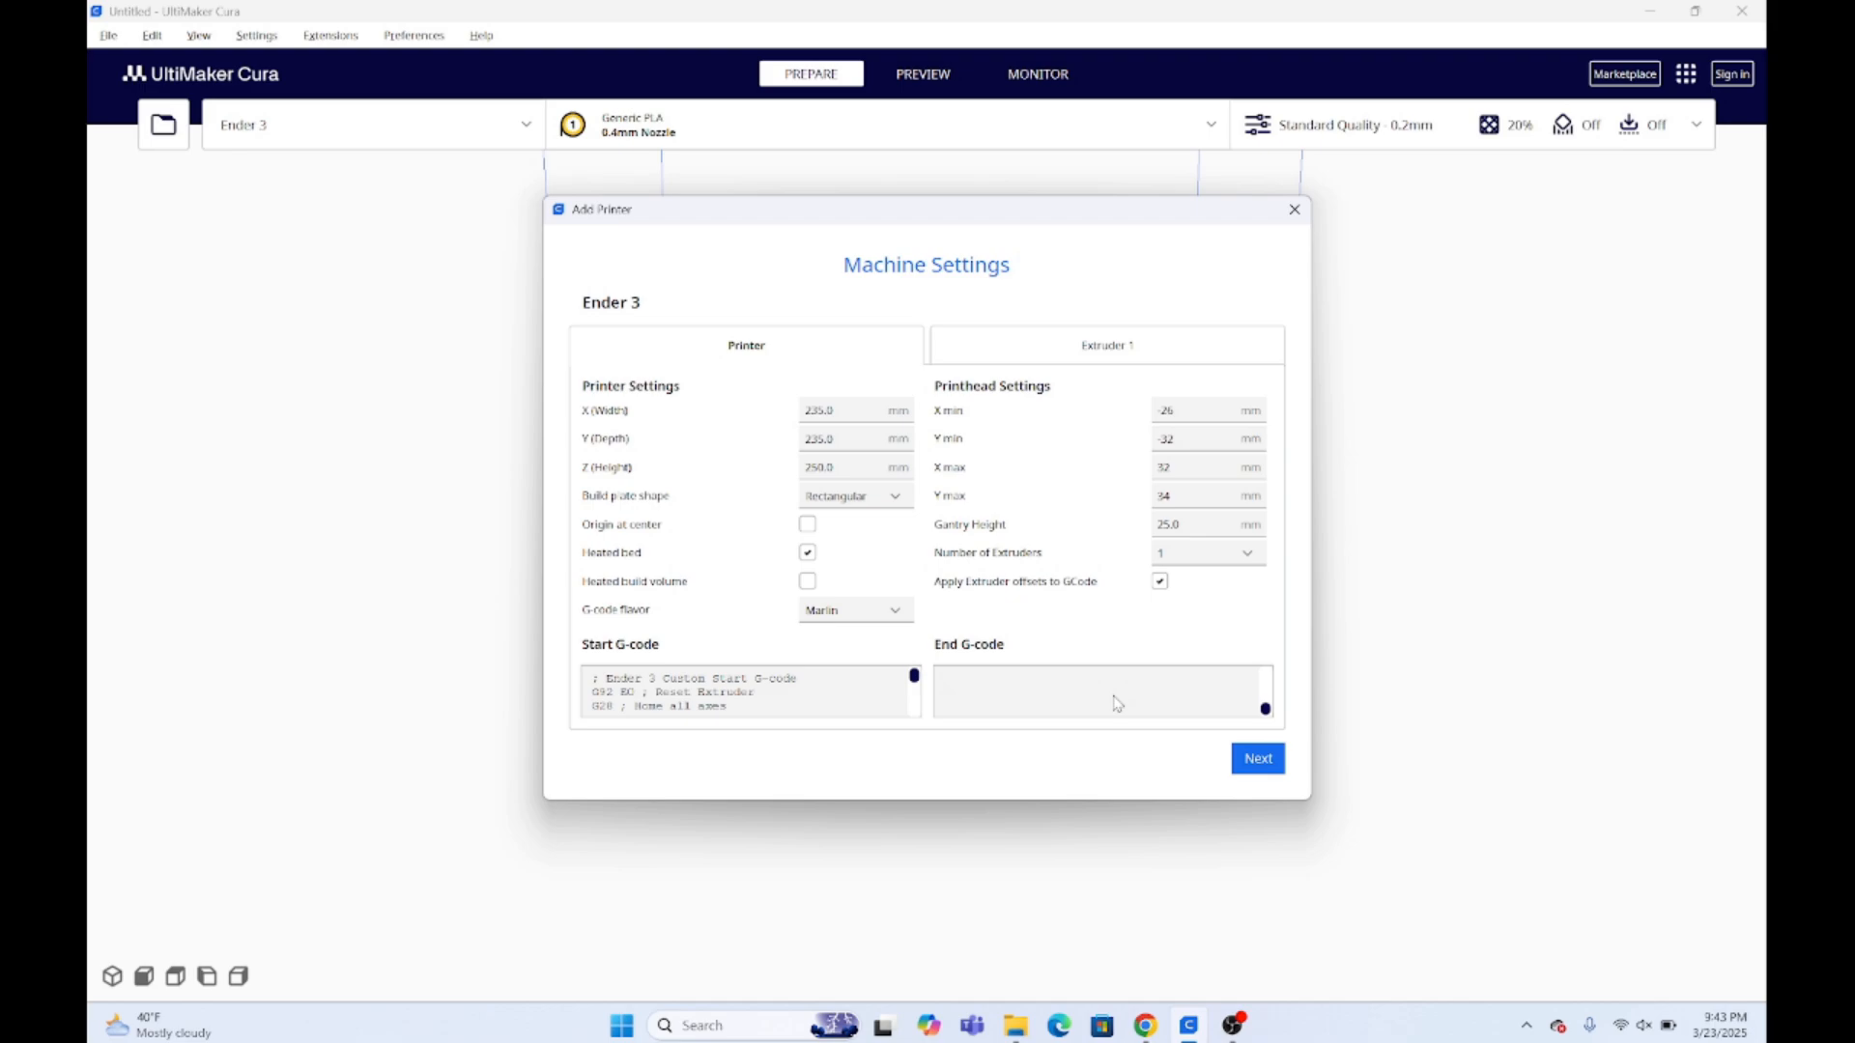
scroll(1114, 704, up, 5)
click(1045, 359)
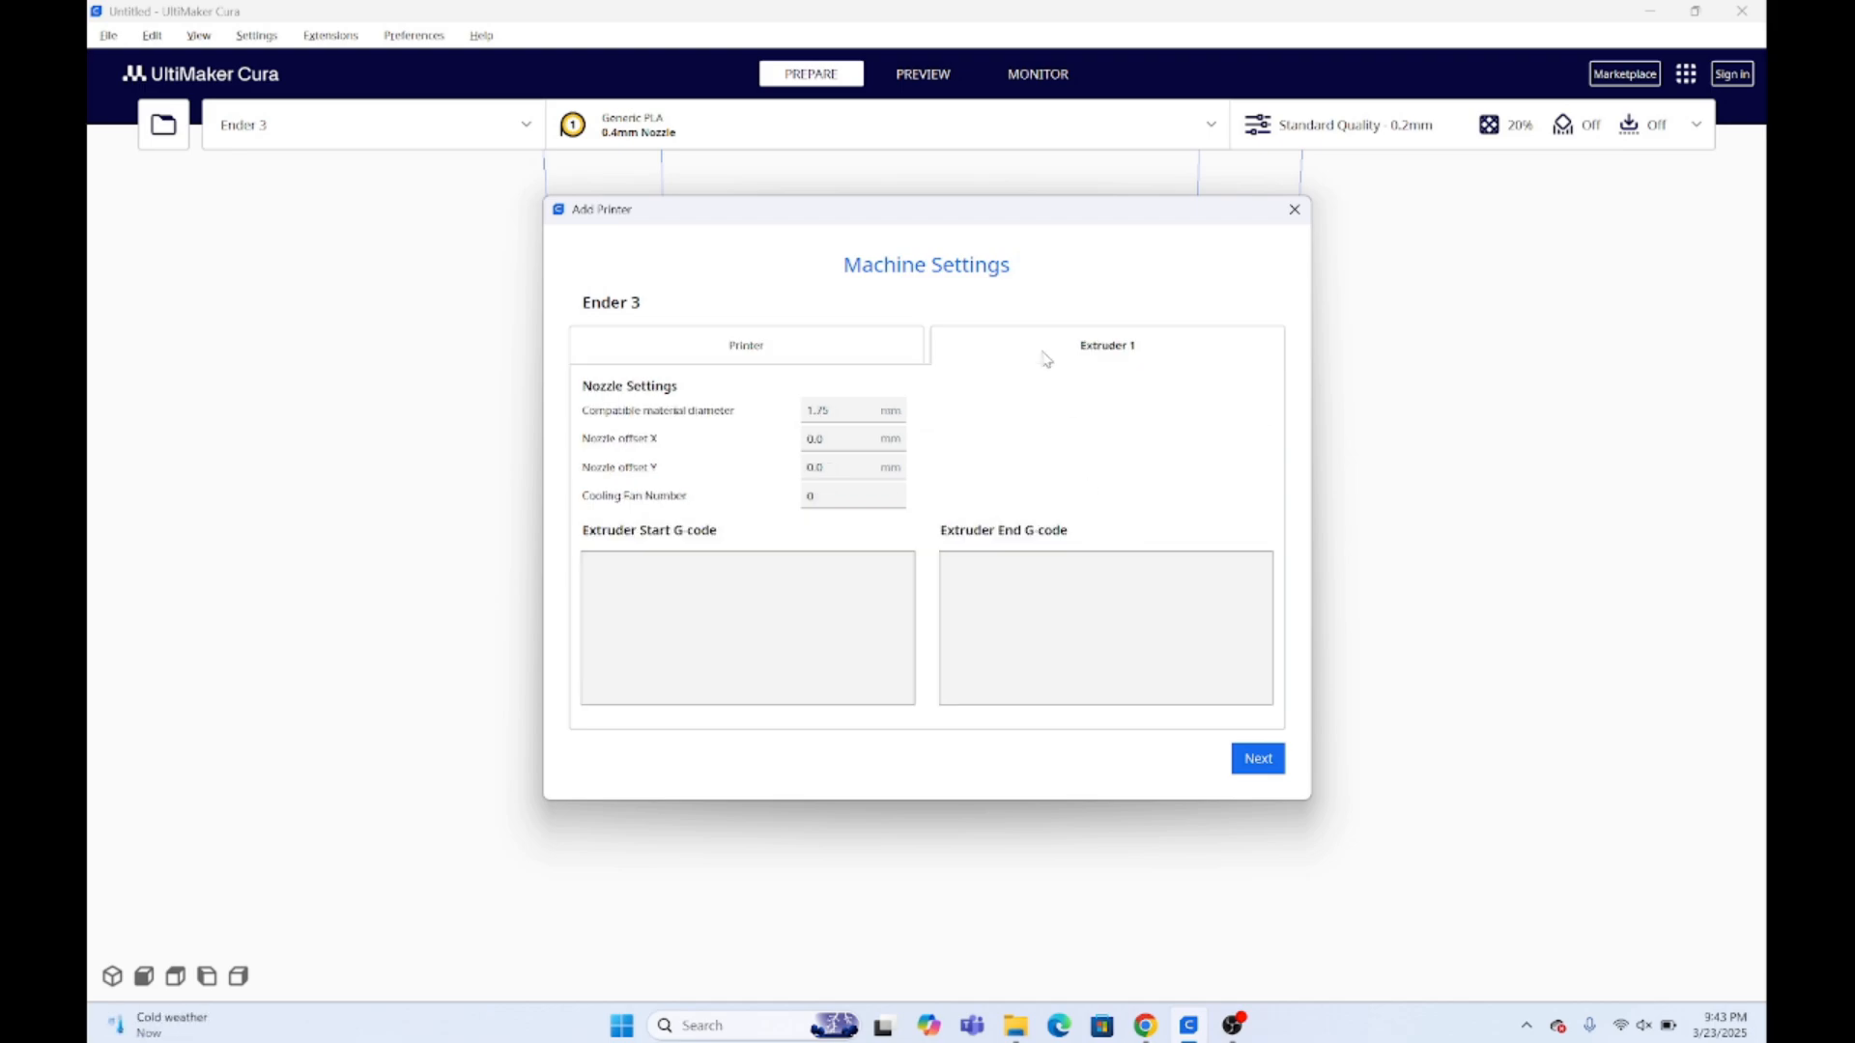
click(785, 345)
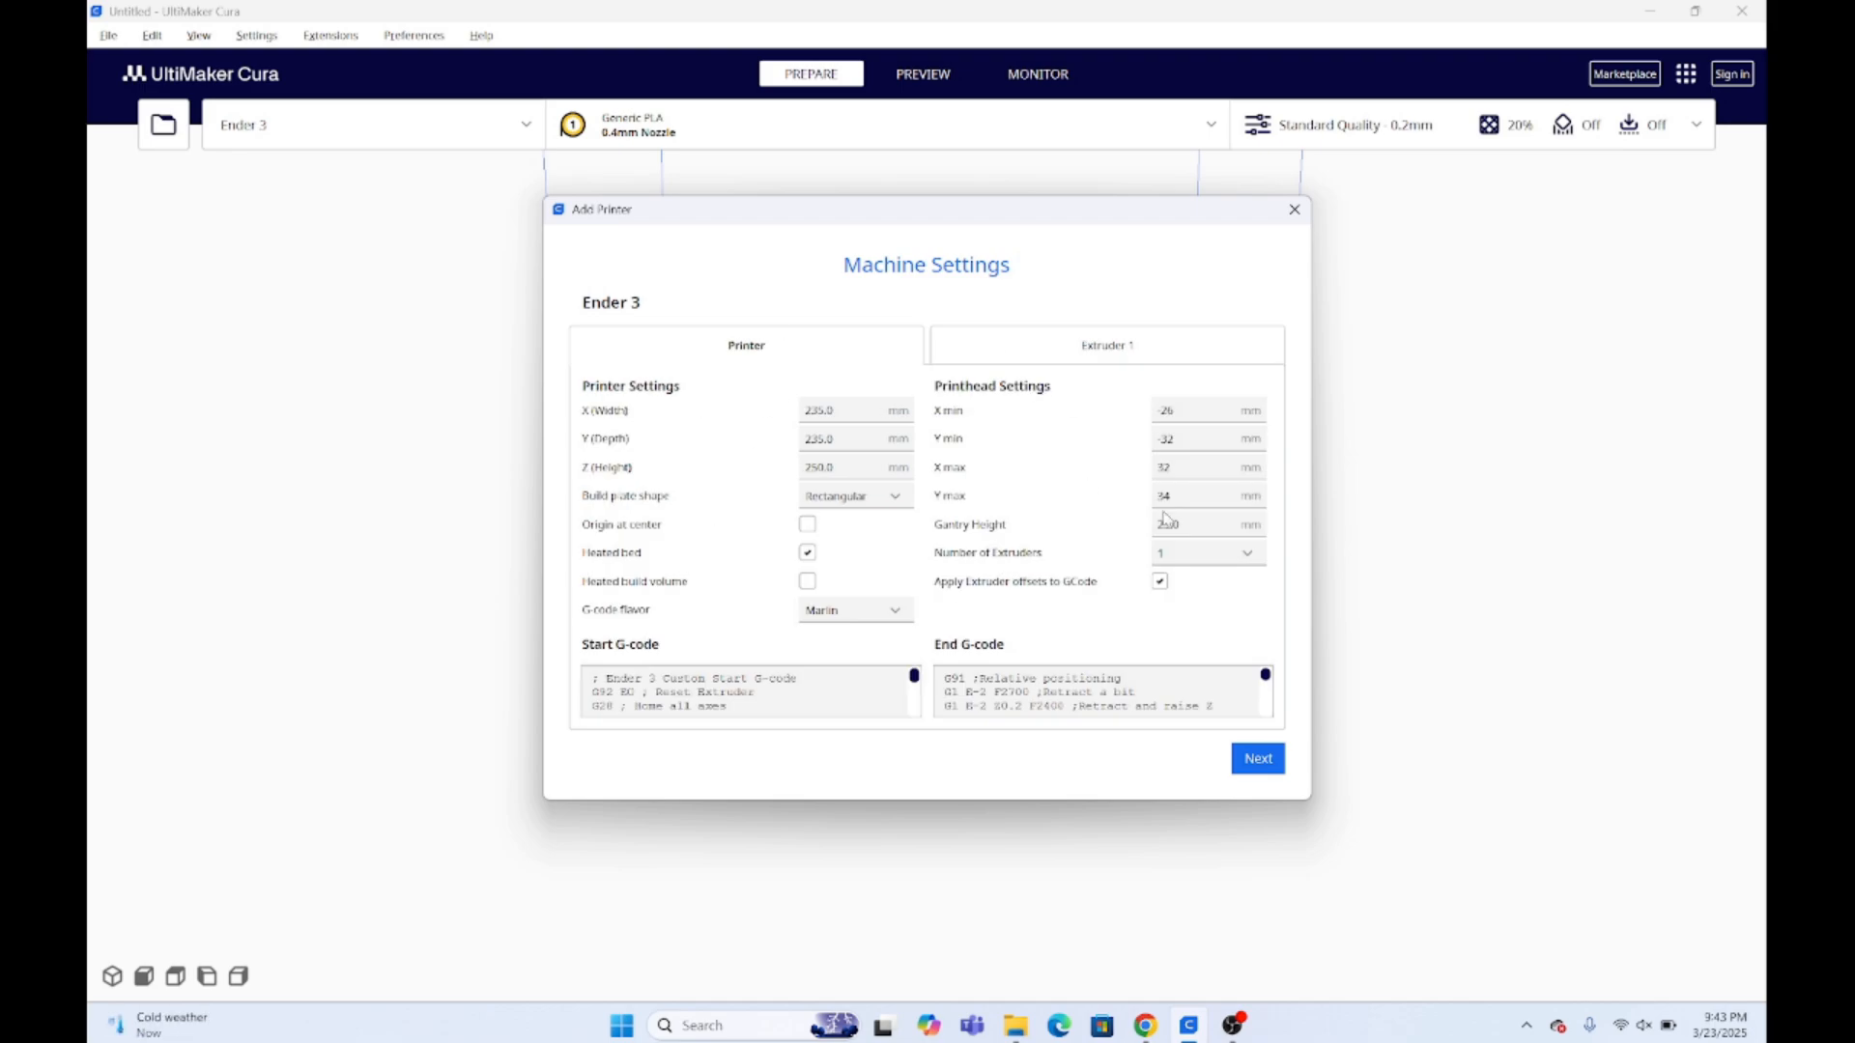
click(1252, 760)
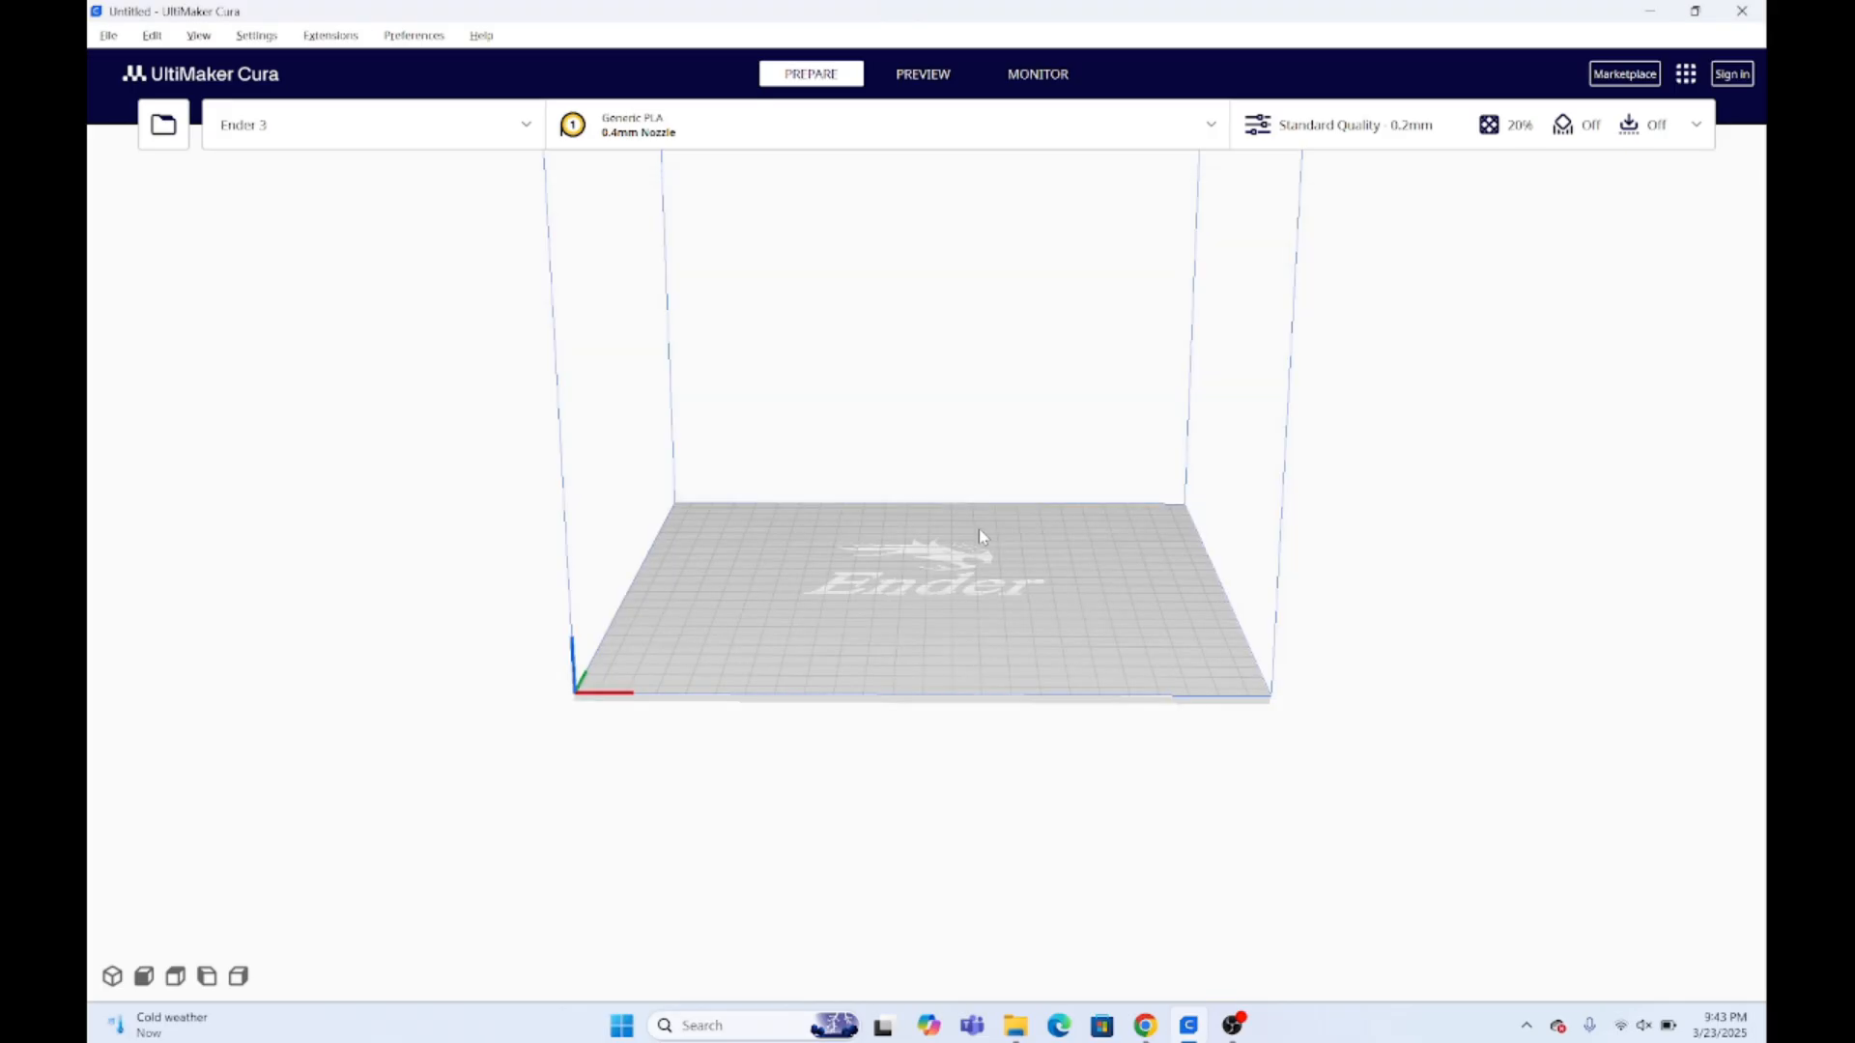
right_drag(1100, 597, 1097, 596)
Switch to the Chrome window showing Thingiverse's XYZ 20mm Calibration Cube and view the model at the page's start
mouse_move(1146, 1025)
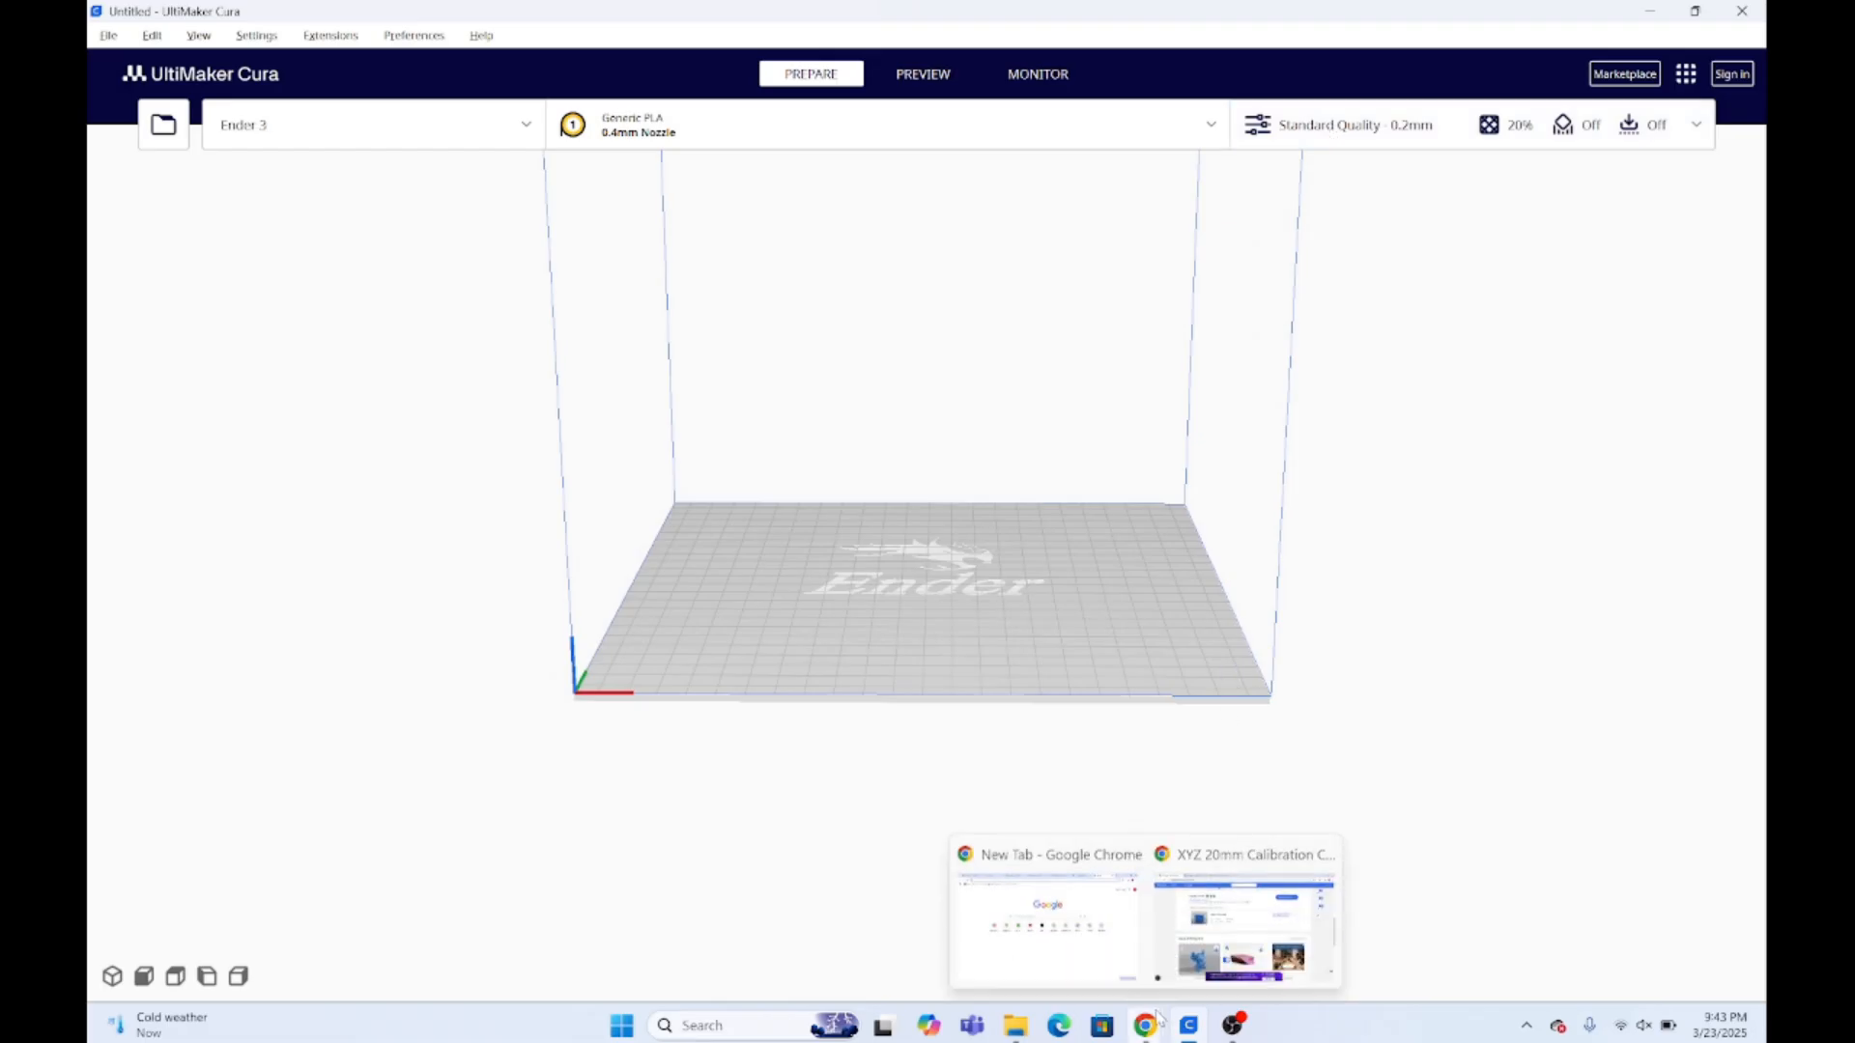
click(1227, 881)
scroll(1097, 540, up, 10)
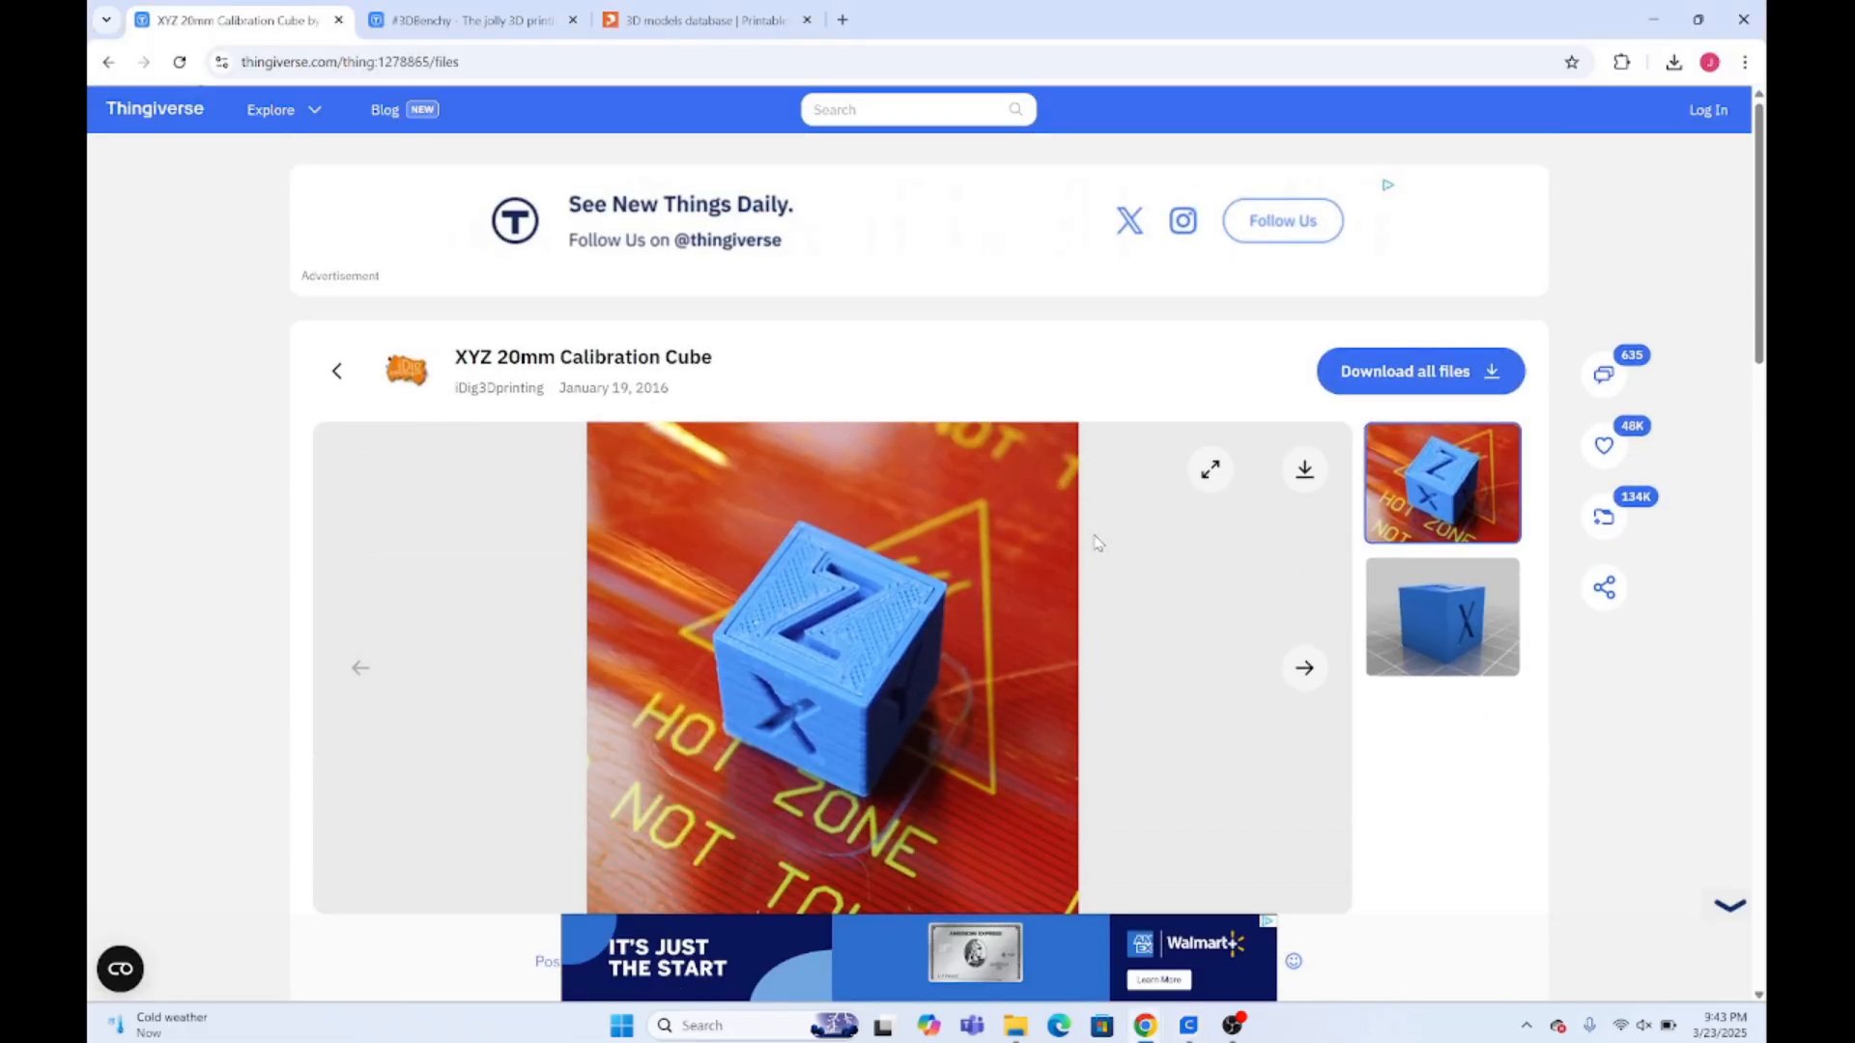
Open the Thingiverse home page in a separate tab and browse its popular models
middle_click(155, 112)
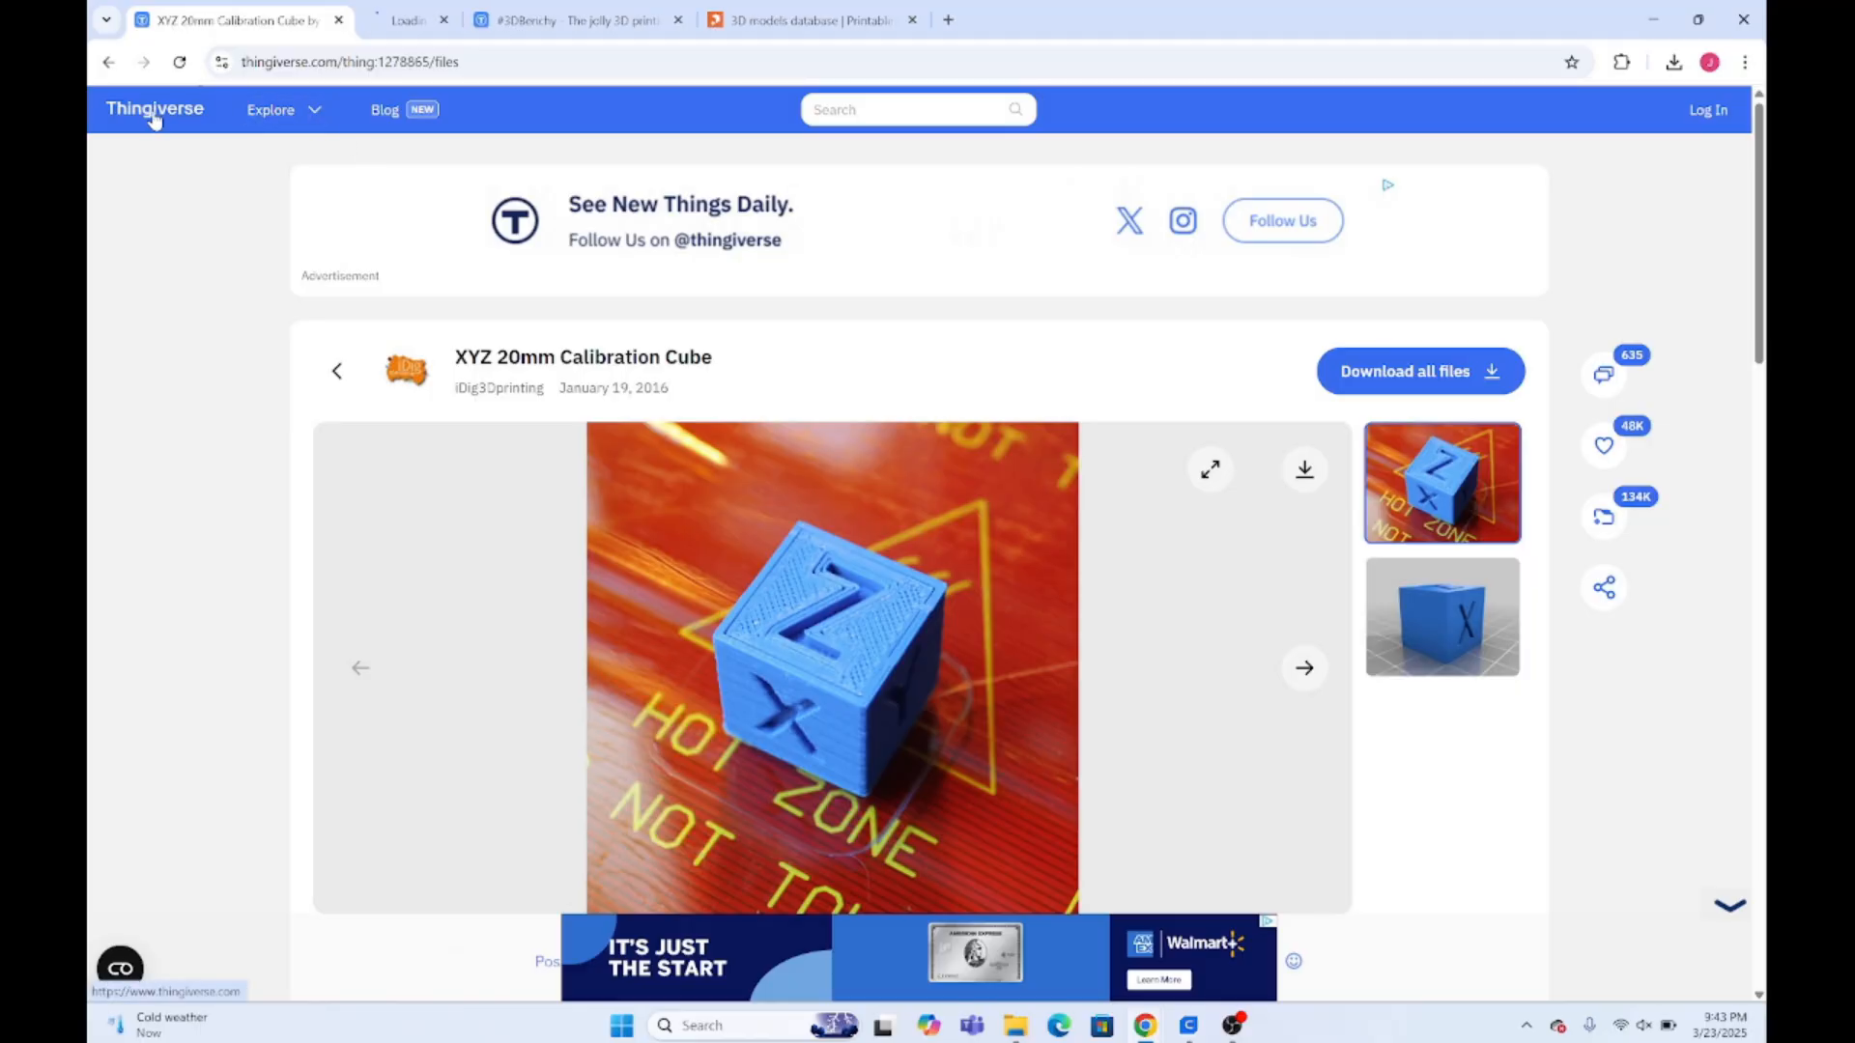
click(463, 19)
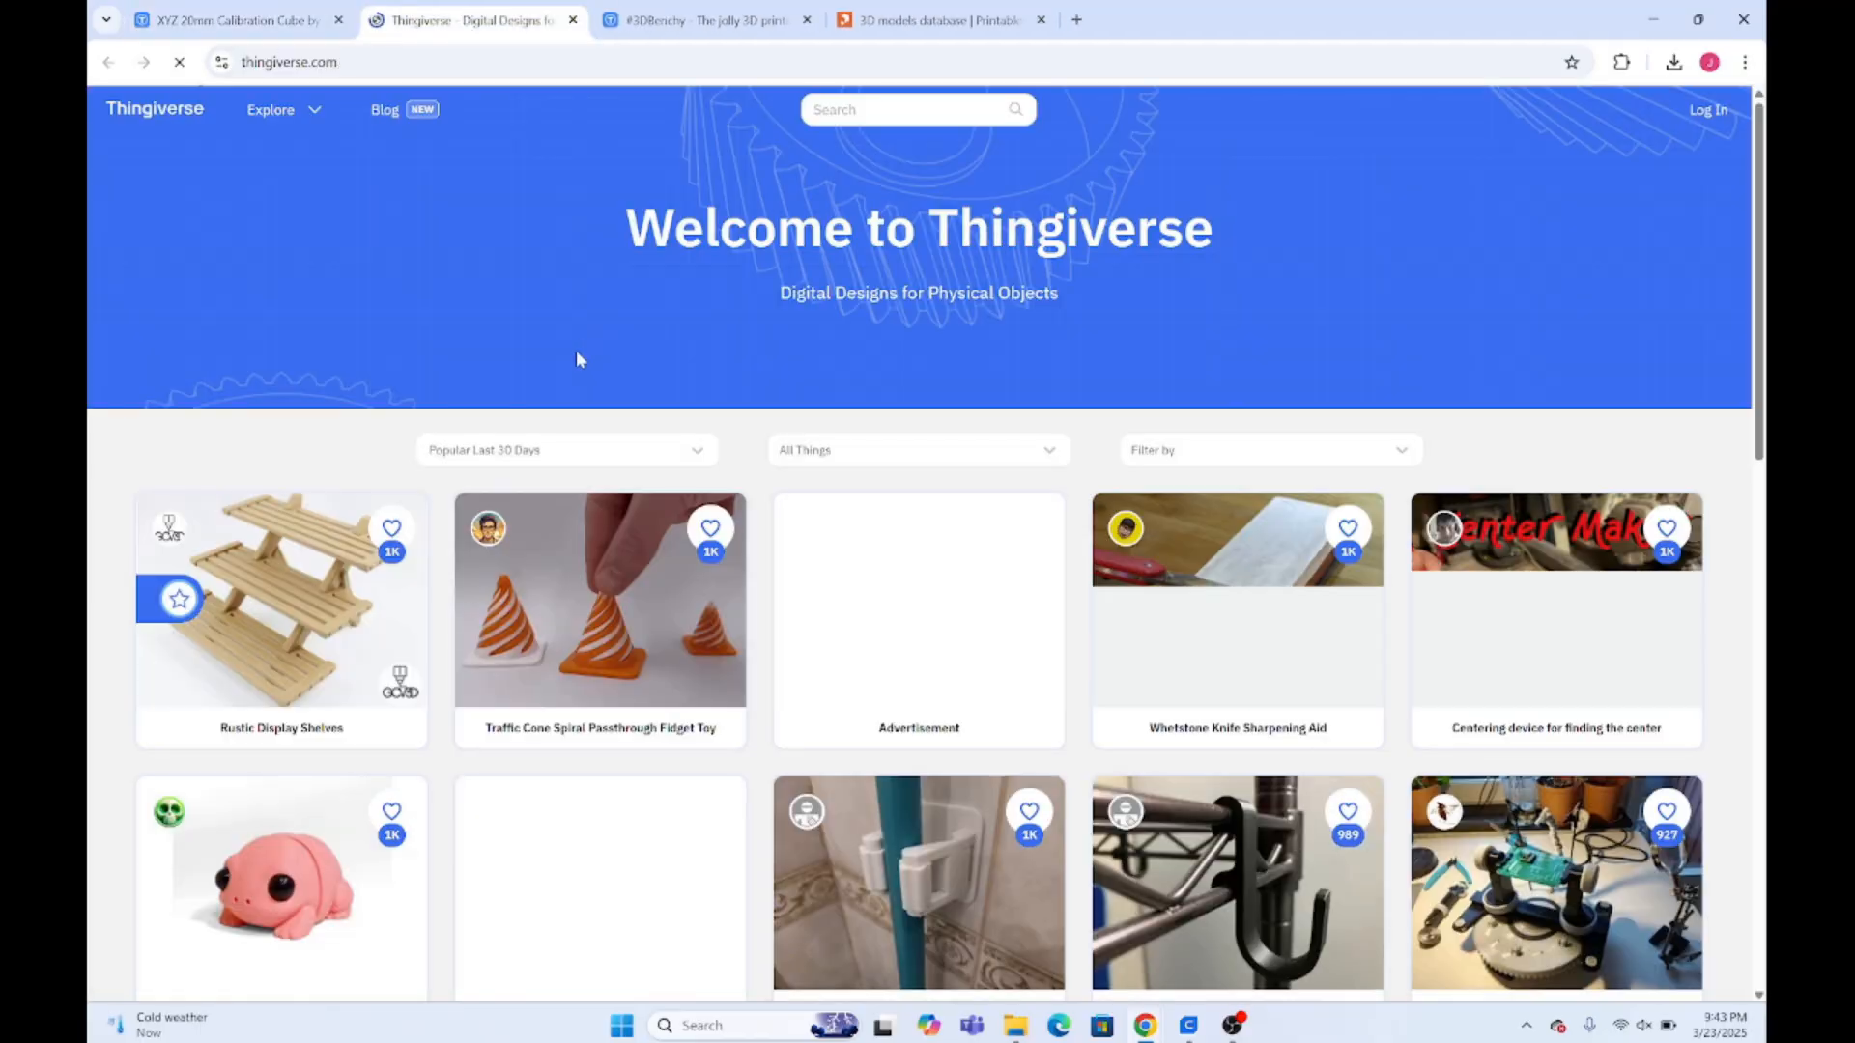
scroll(577, 357, down, 1)
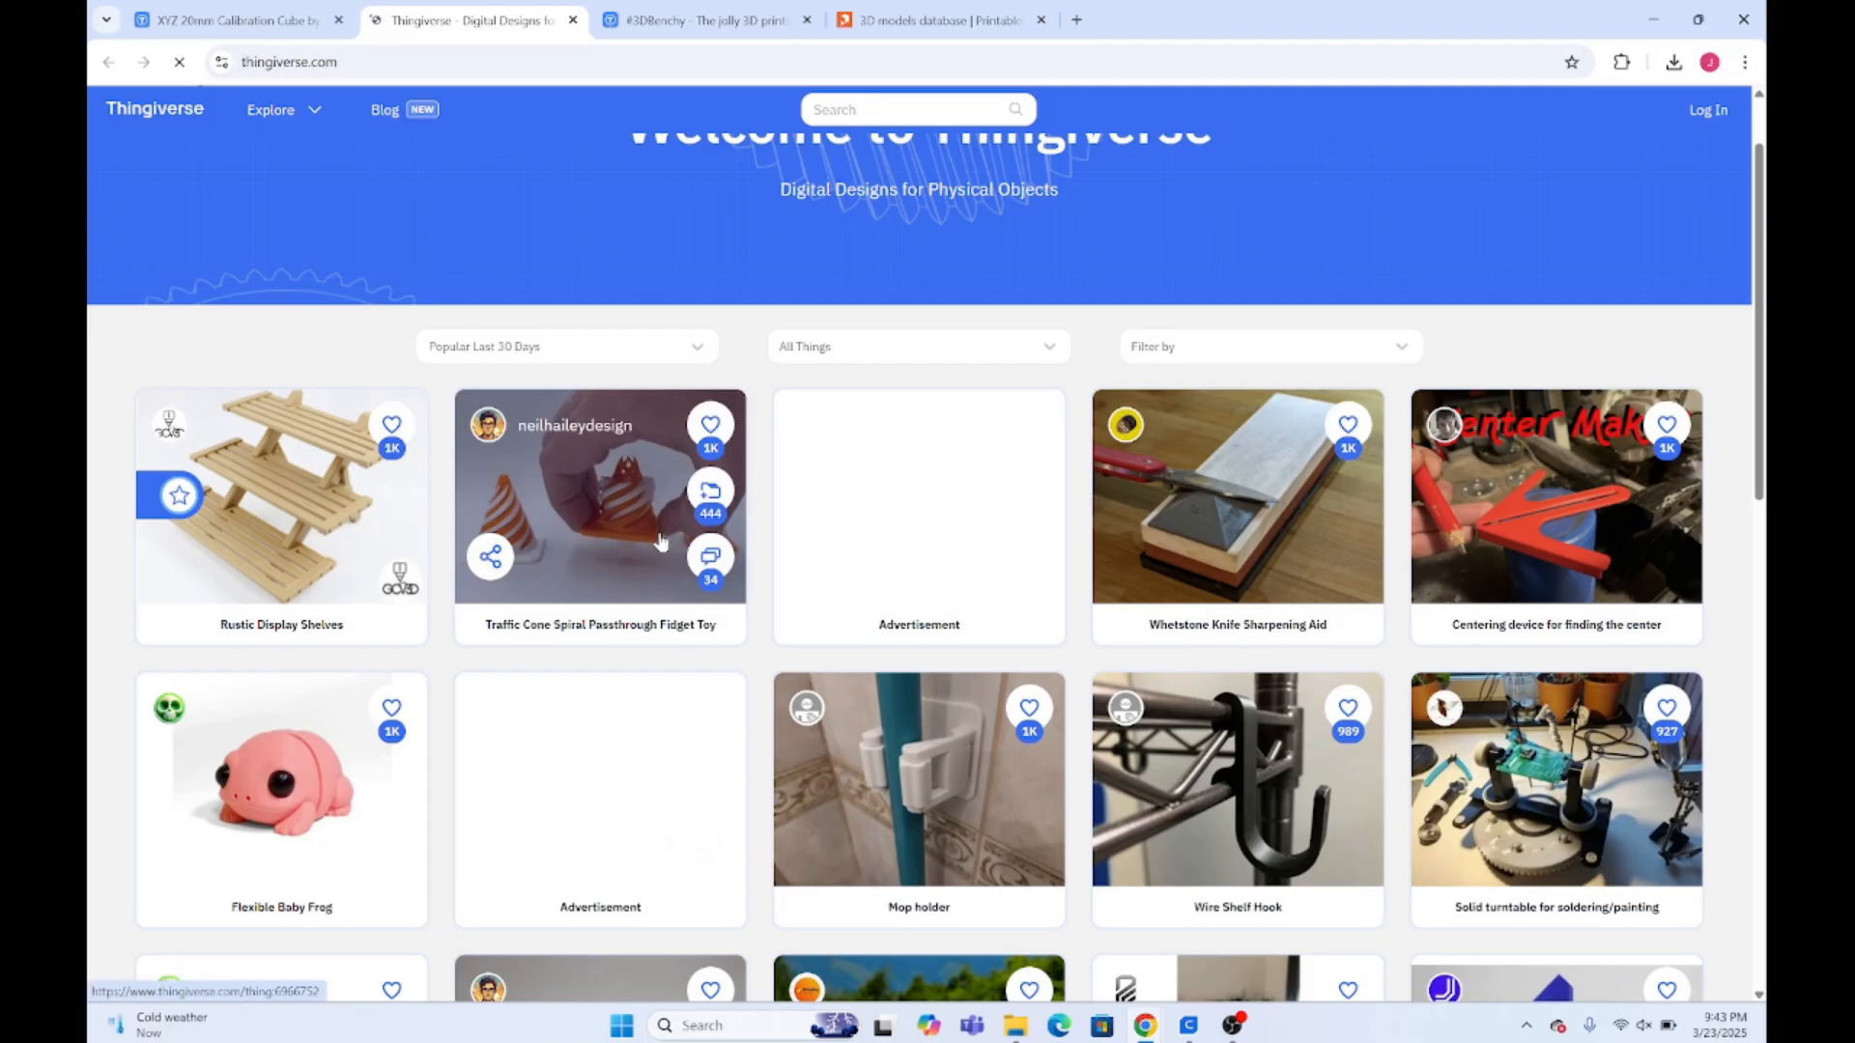
scroll(1410, 599, down, 2)
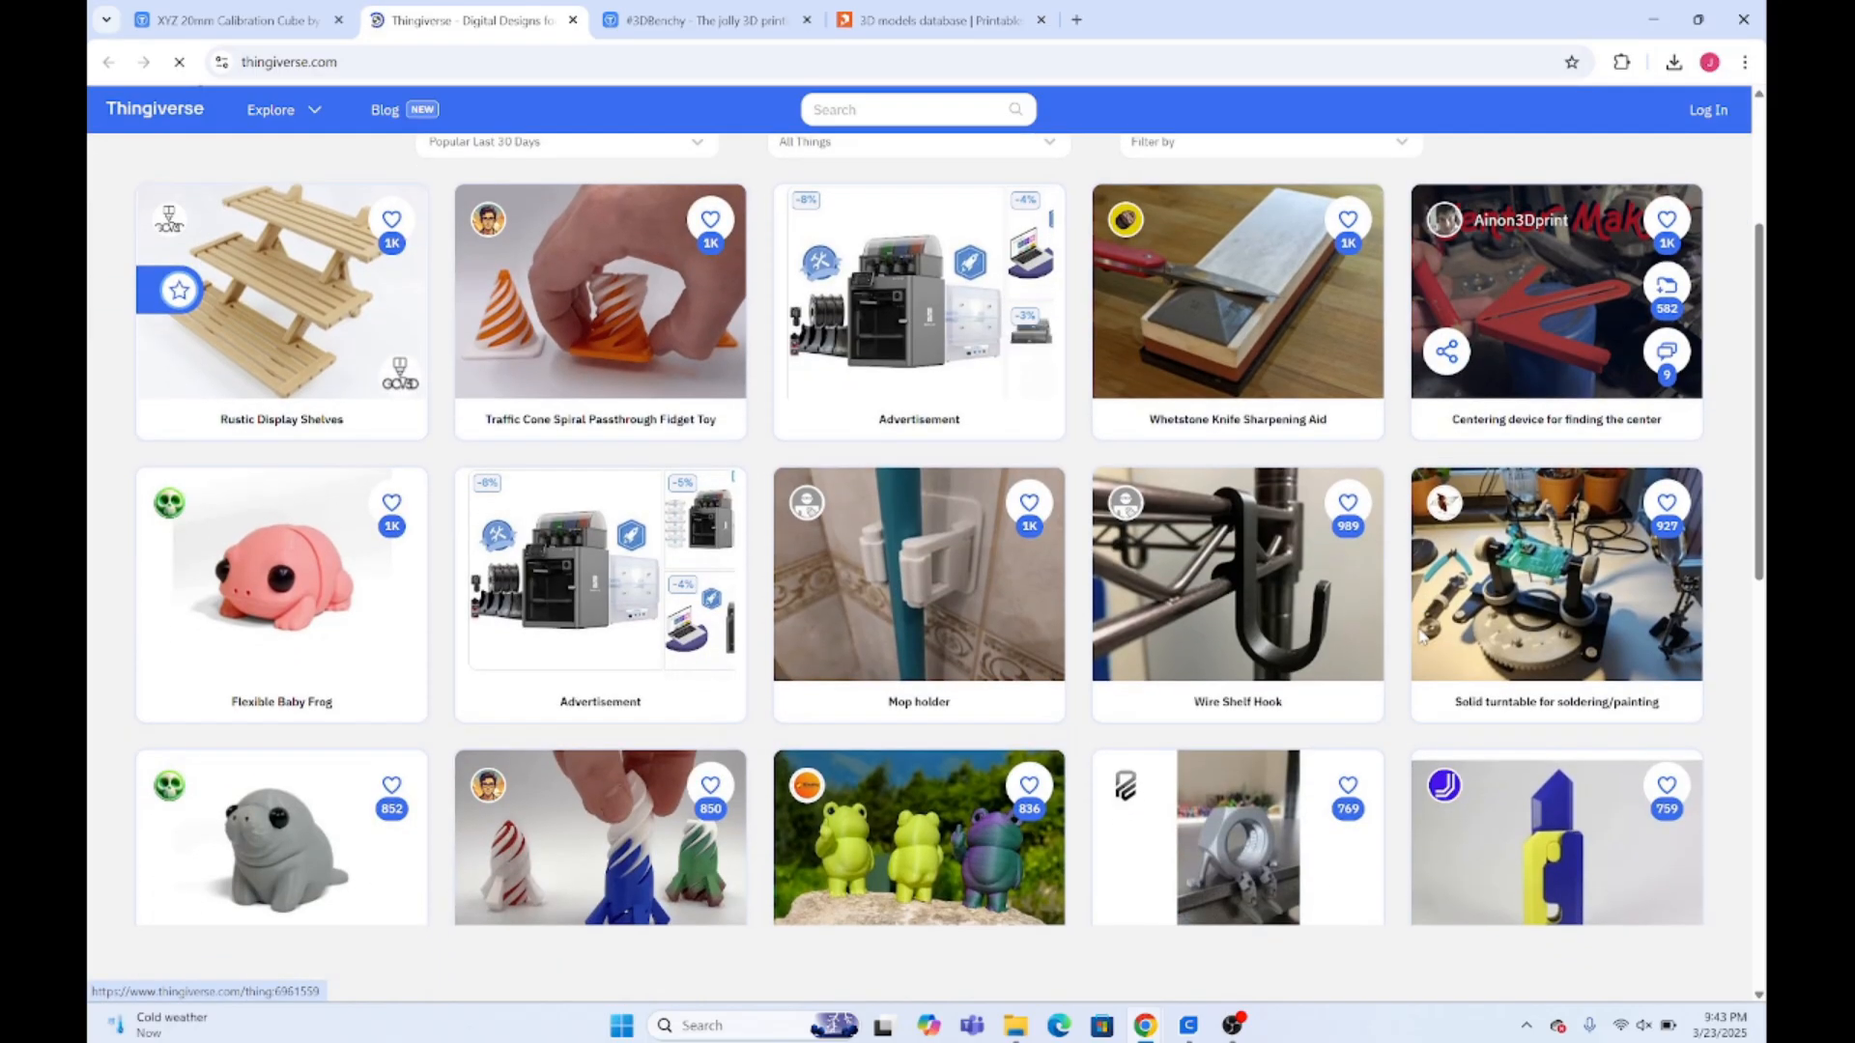
scroll(765, 855, down, 3)
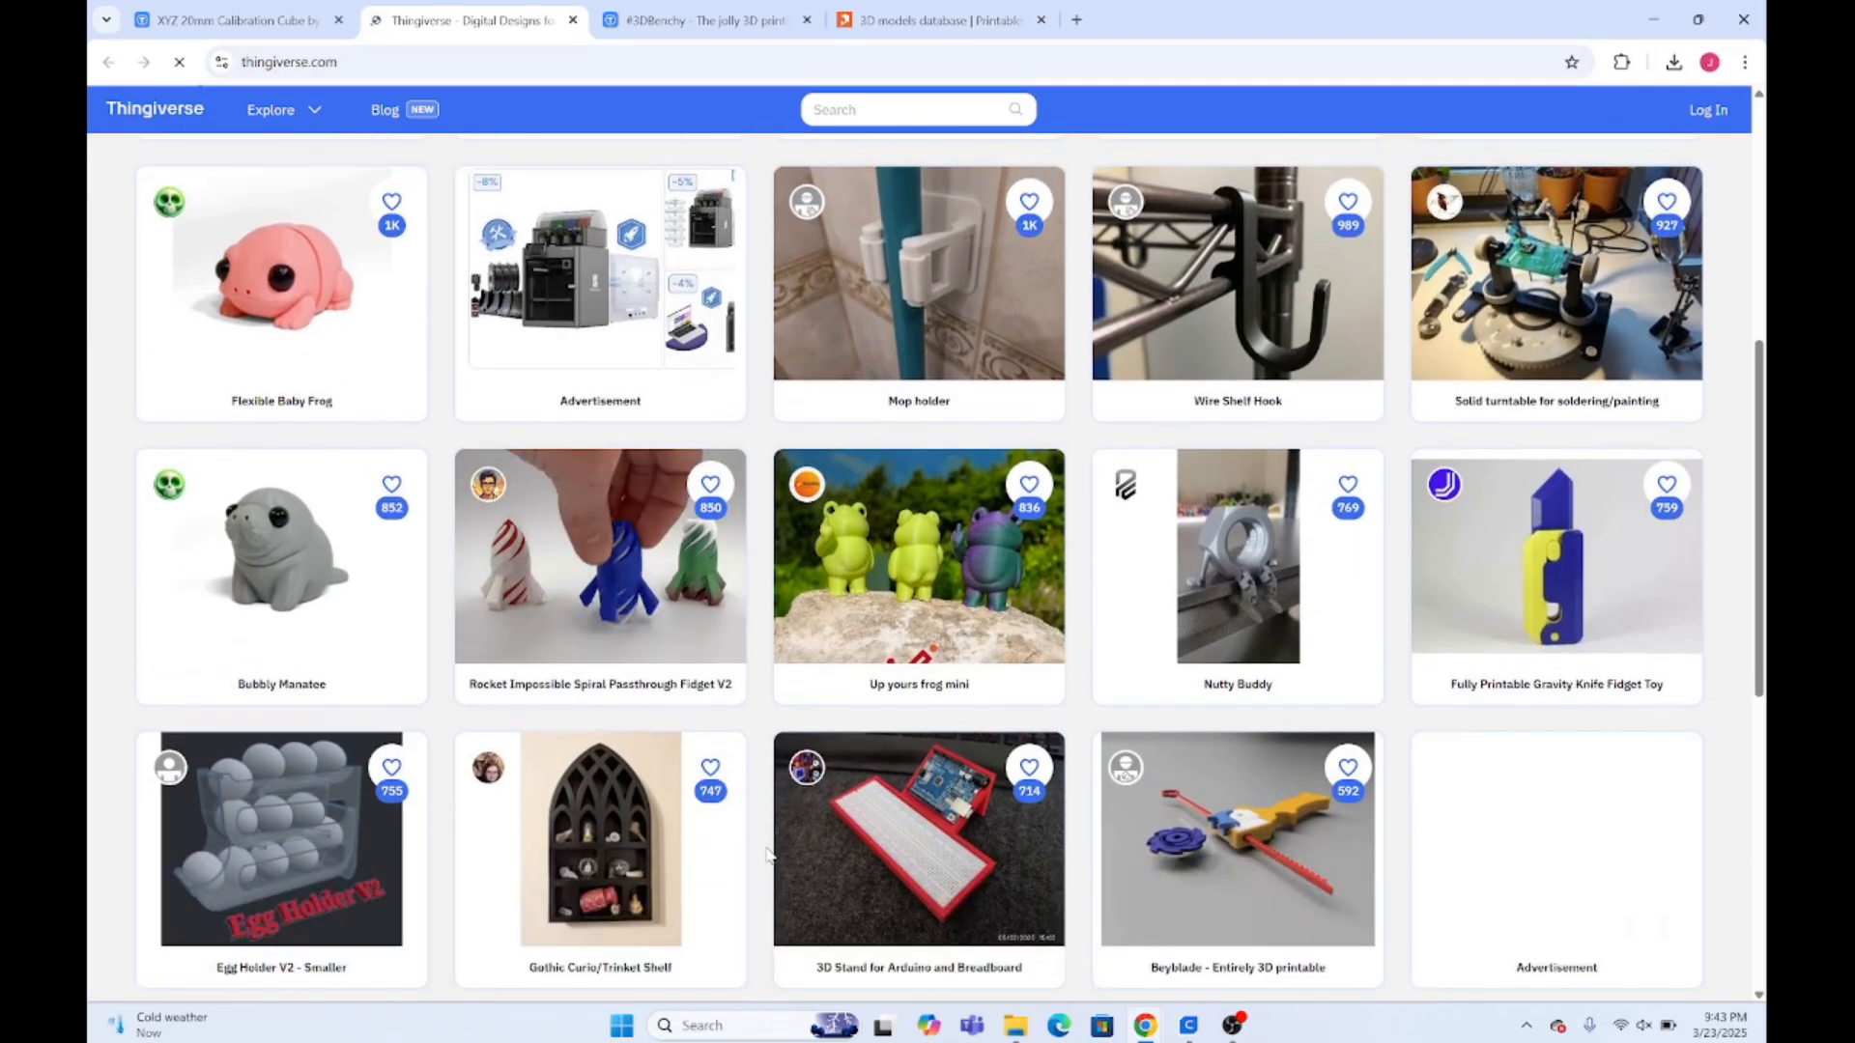
scroll(766, 854, up, 6)
View the #3DBenchy model page and the Printables 3D models database in their open tabs
click(710, 19)
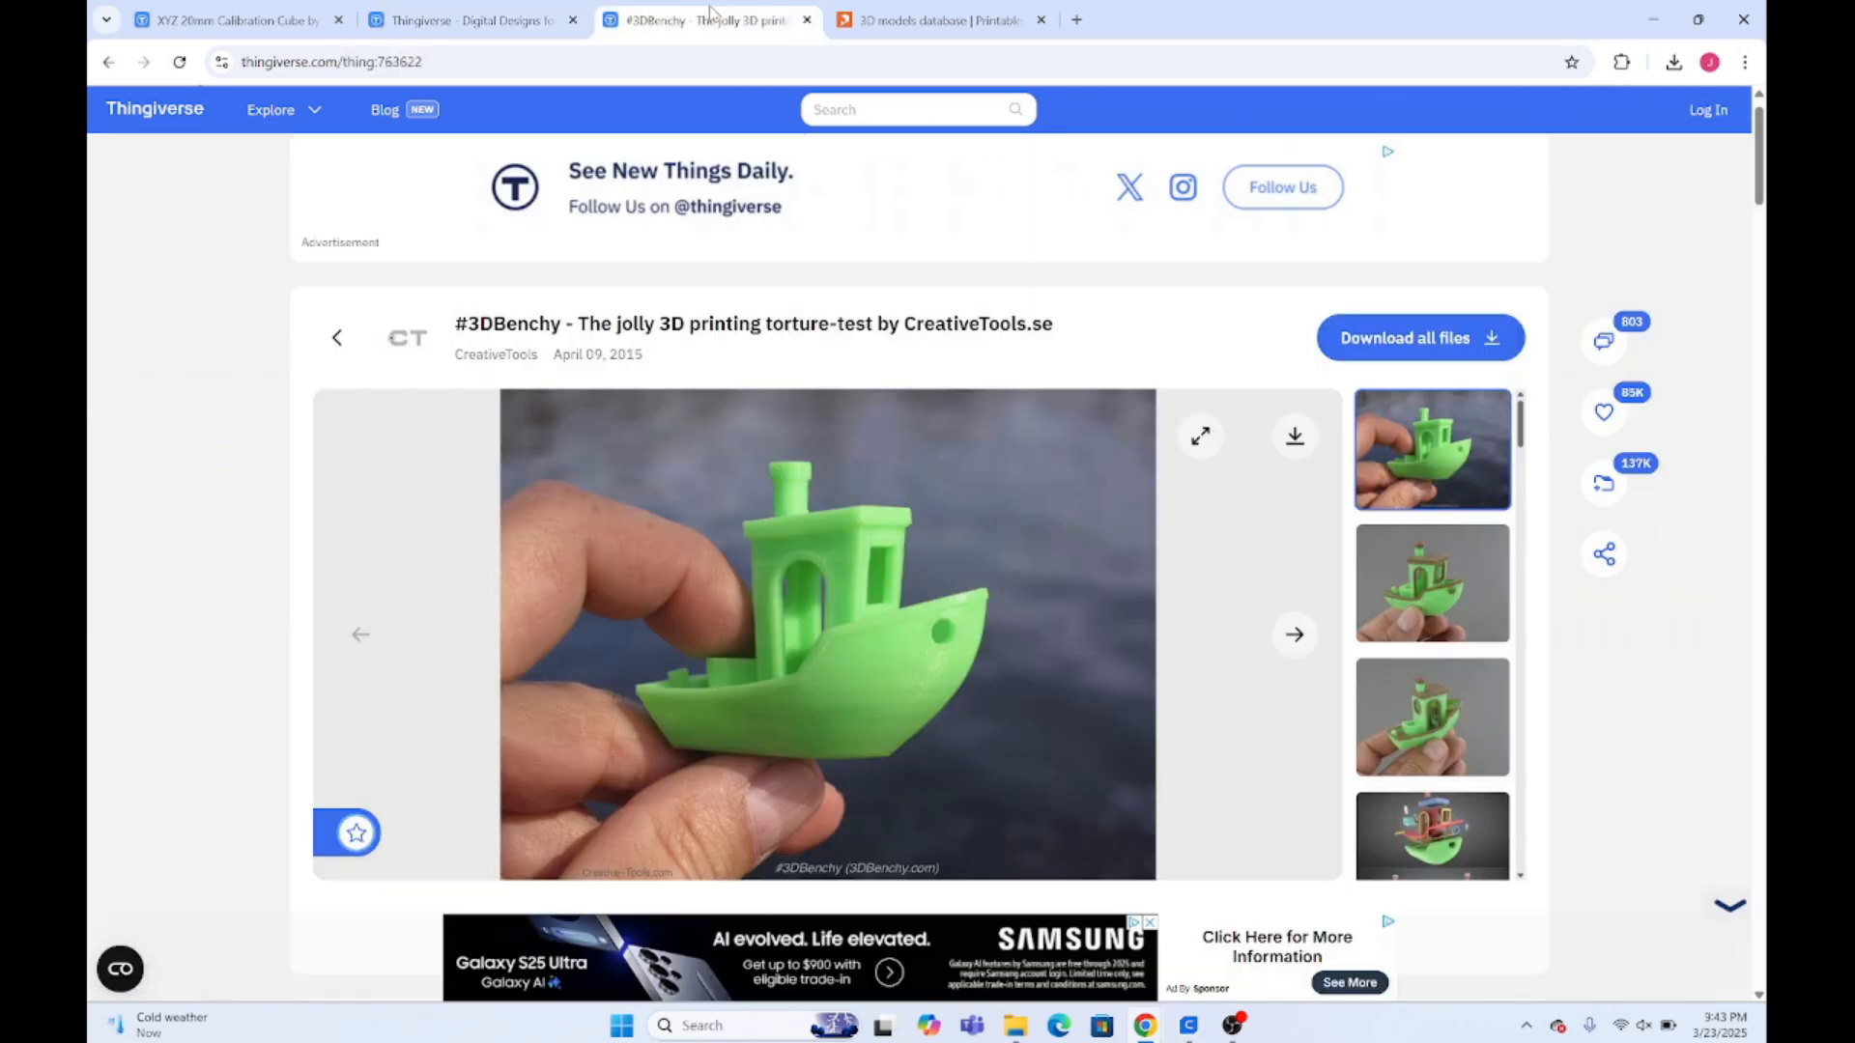
click(929, 19)
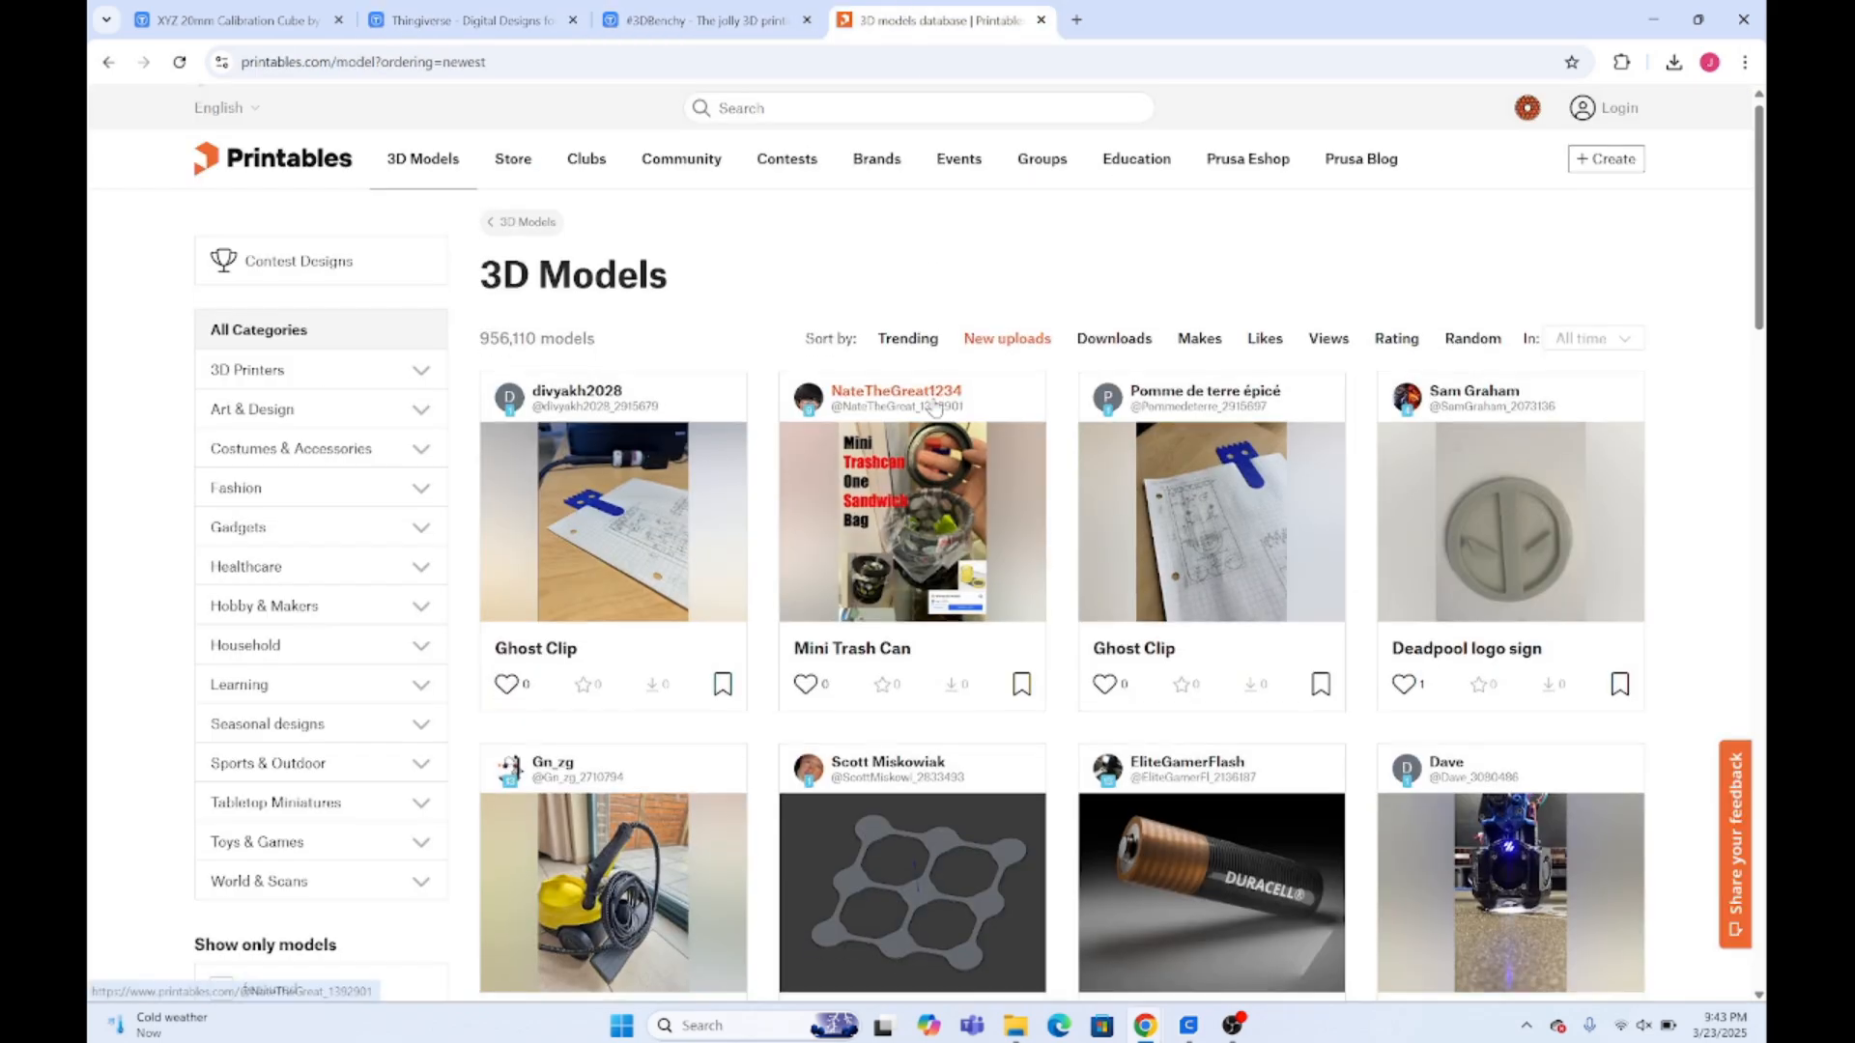
Browse the newest uploads in the Printables 3D models database and return to the start of the list
scroll(933, 406, down, 2)
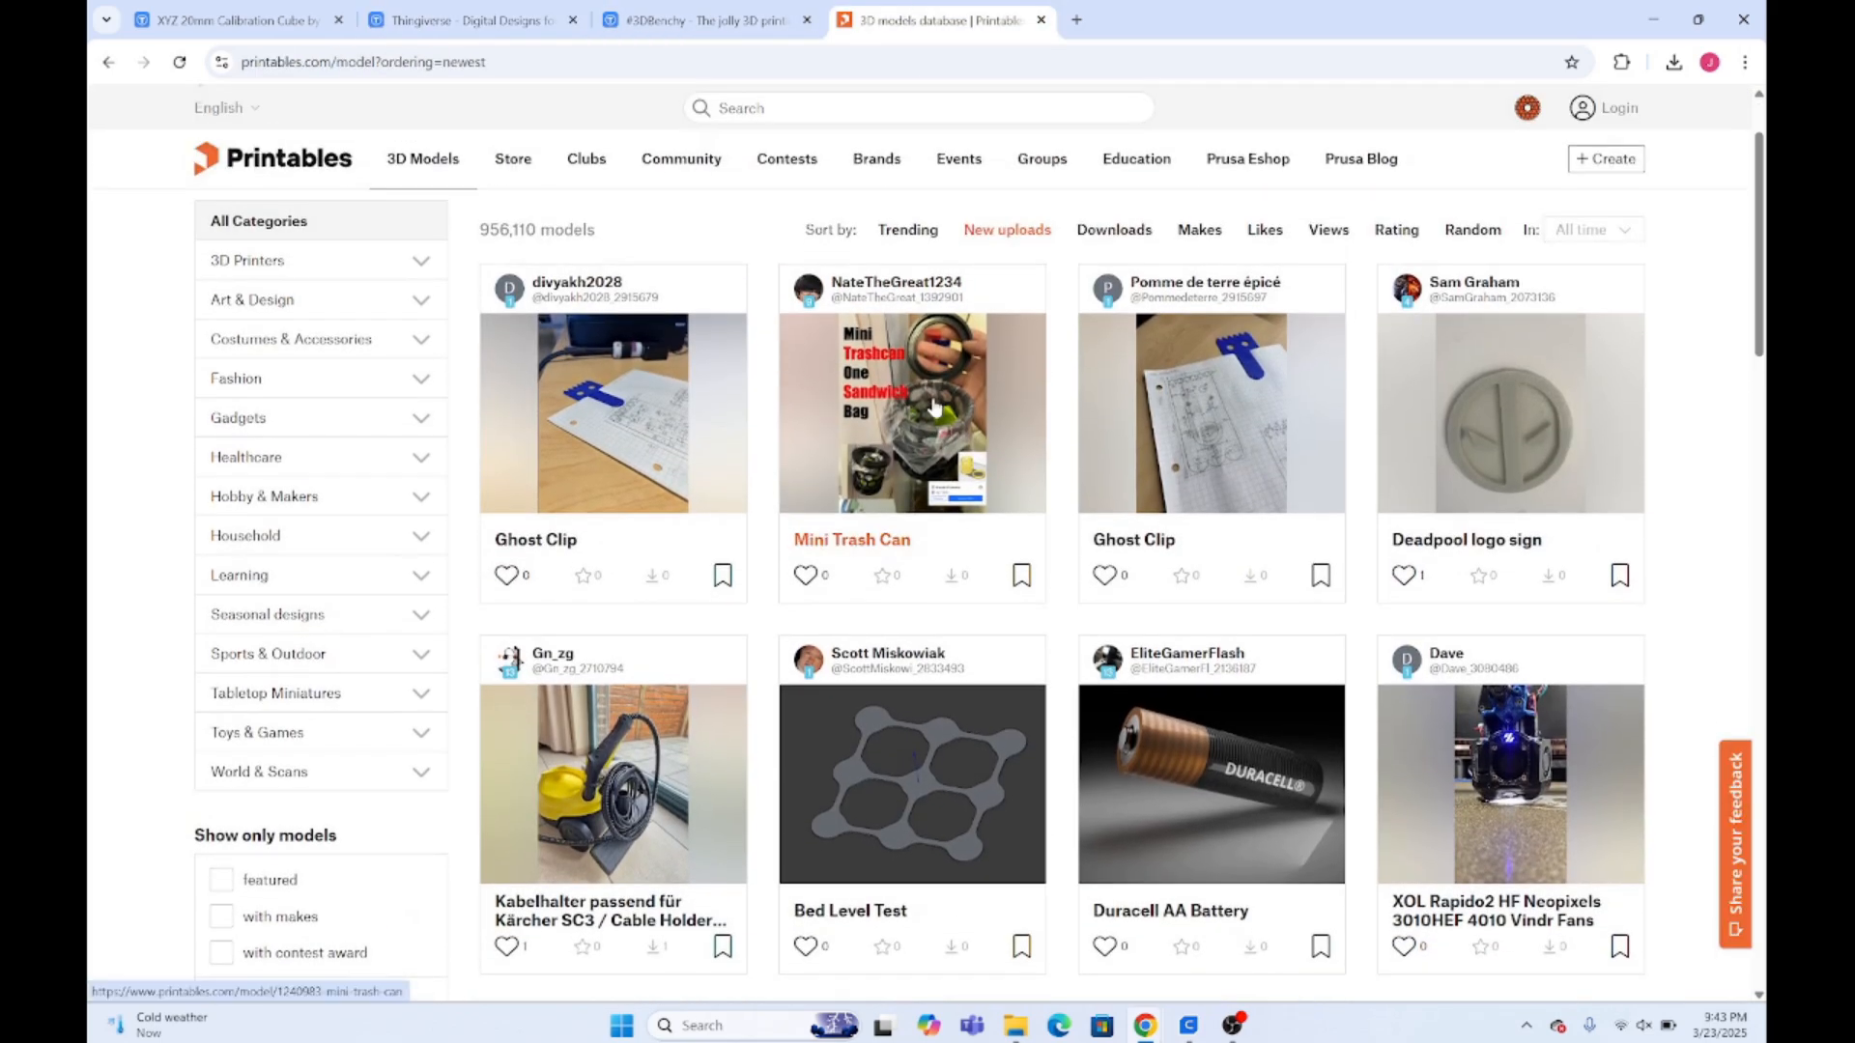
scroll(933, 406, down, 6)
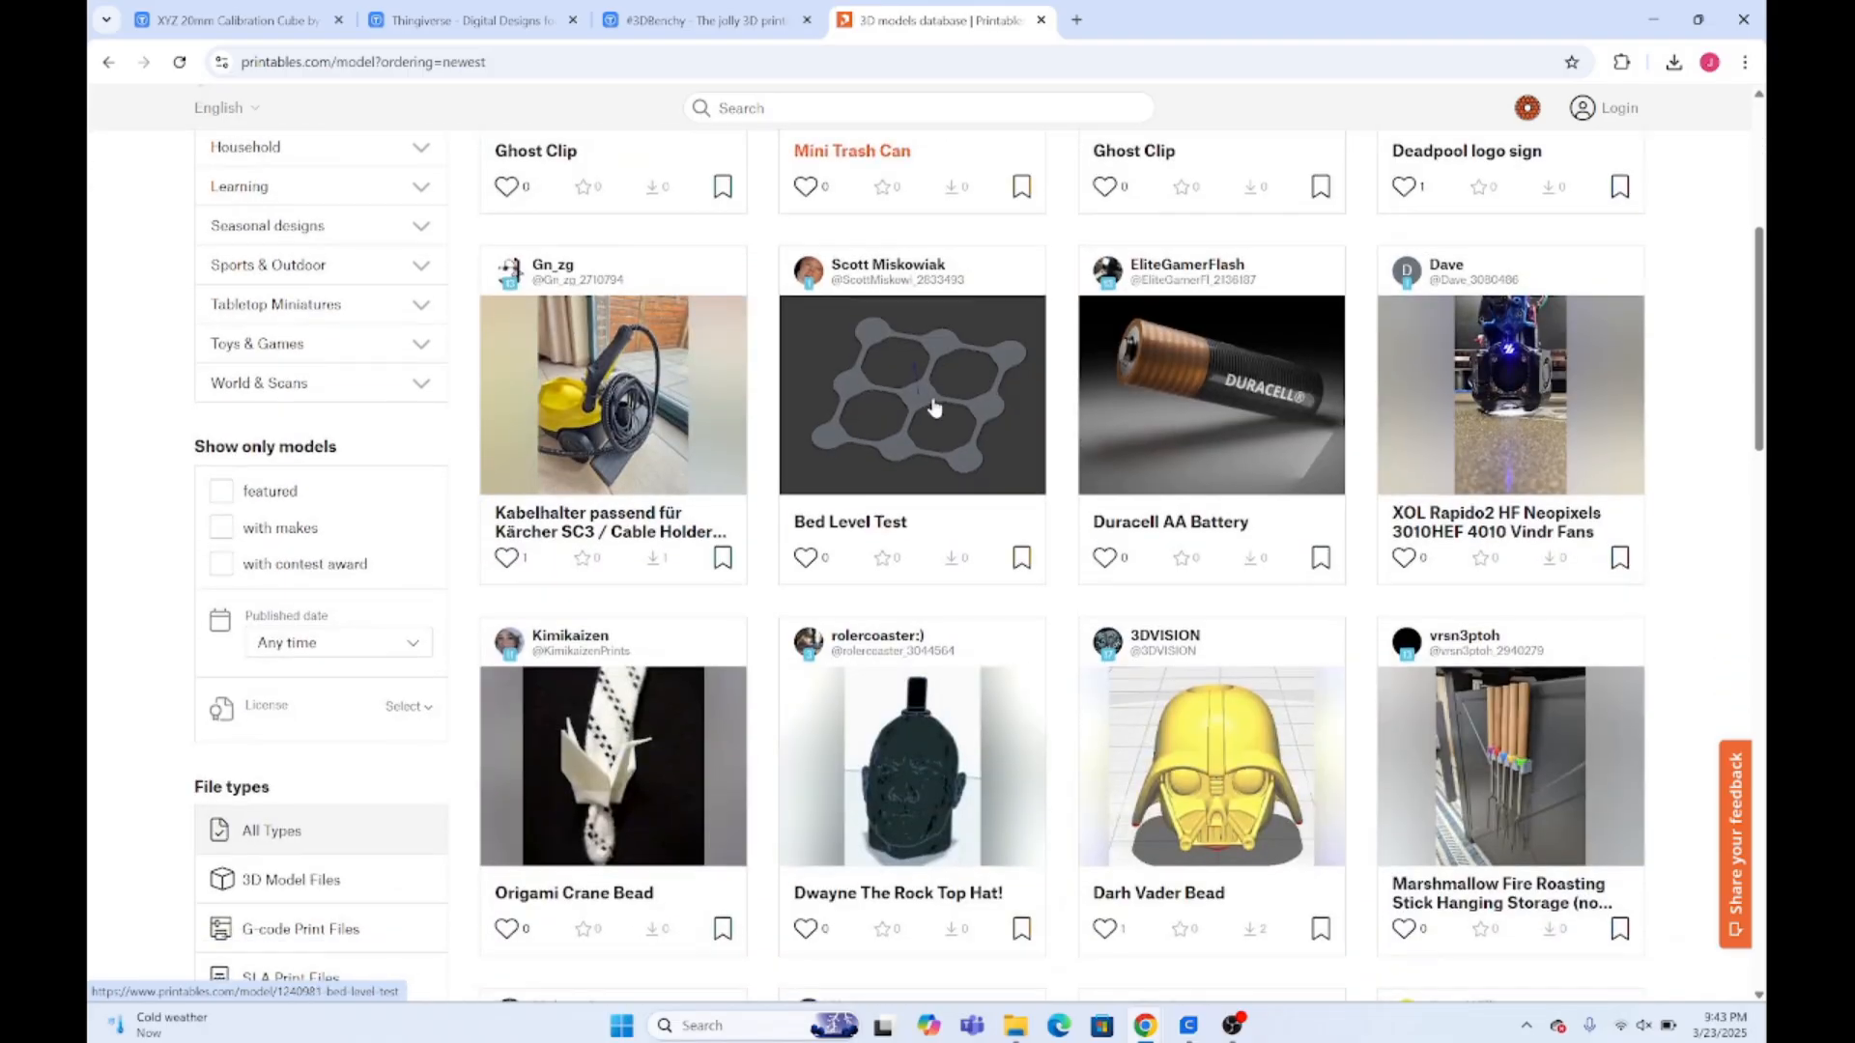
scroll(933, 405, down, 4)
scroll(933, 405, up, 11)
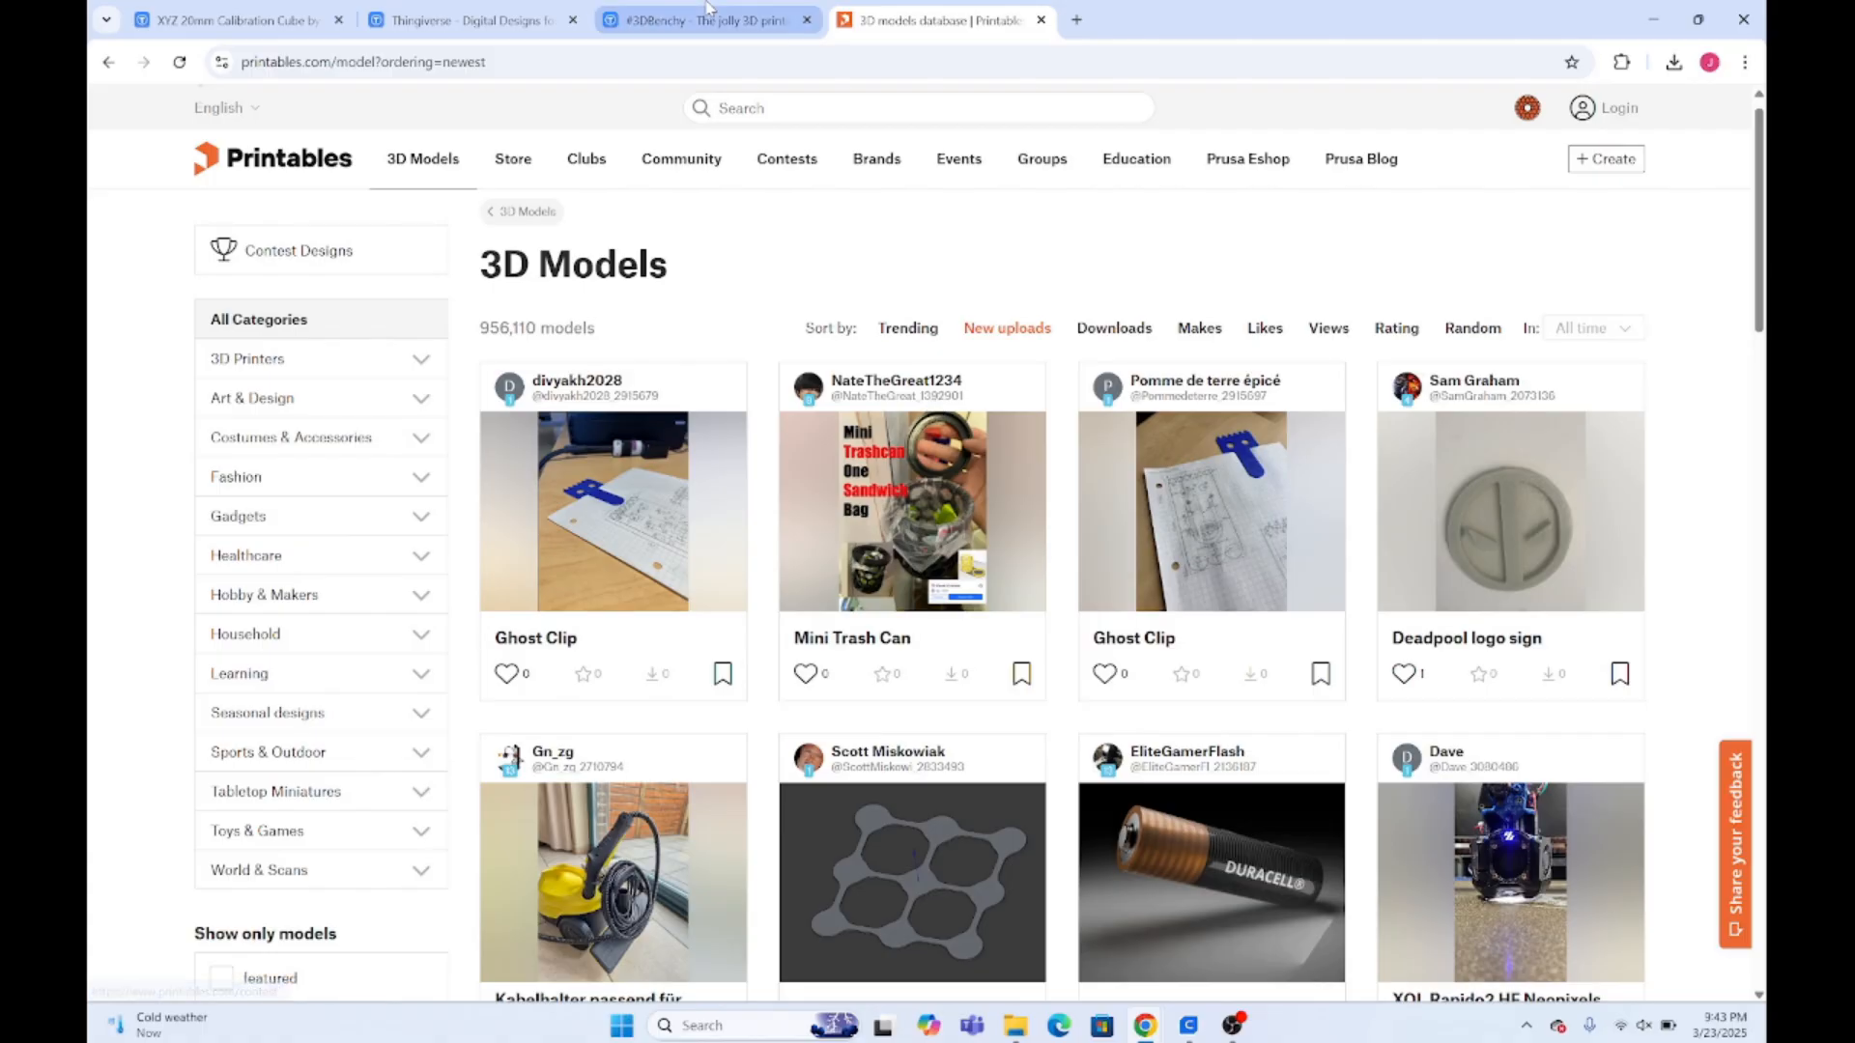
Examine the XYZ 20mm Calibration Cube page on Thingiverse, including its license and STL file listing
click(328, 8)
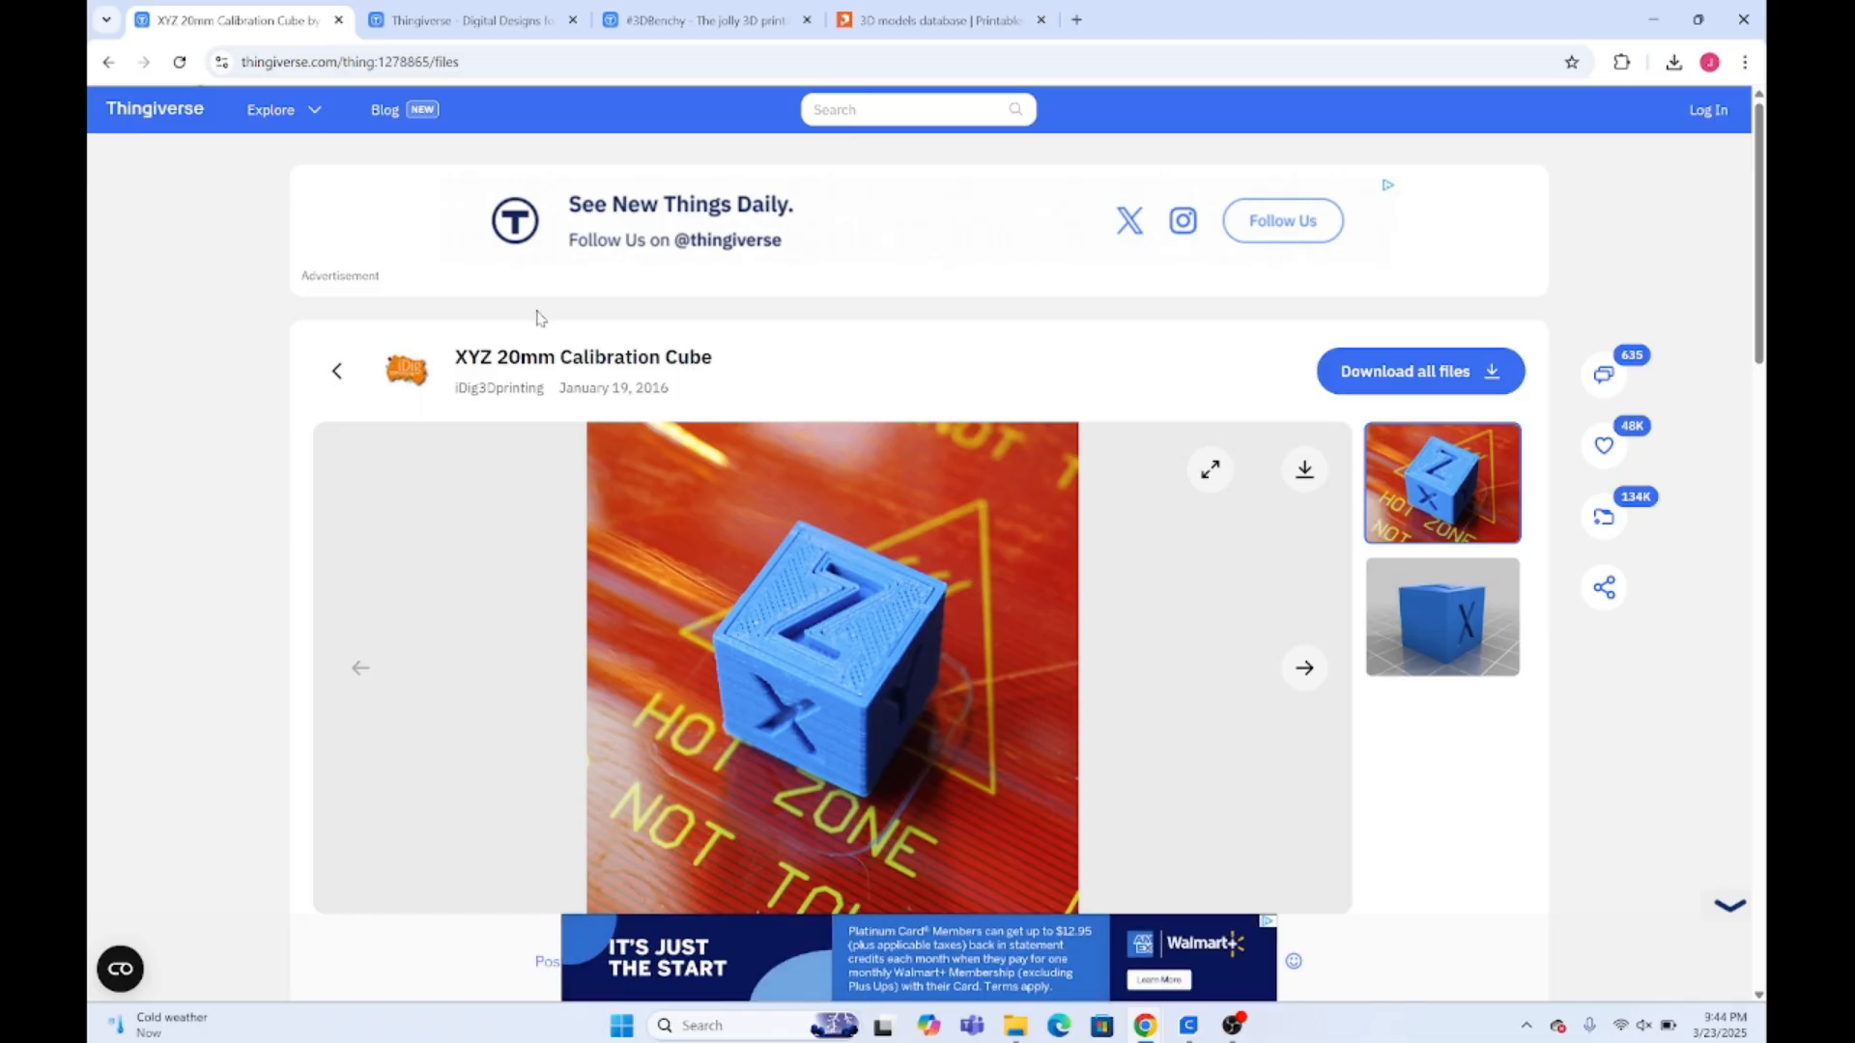
scroll(539, 318, down, 3)
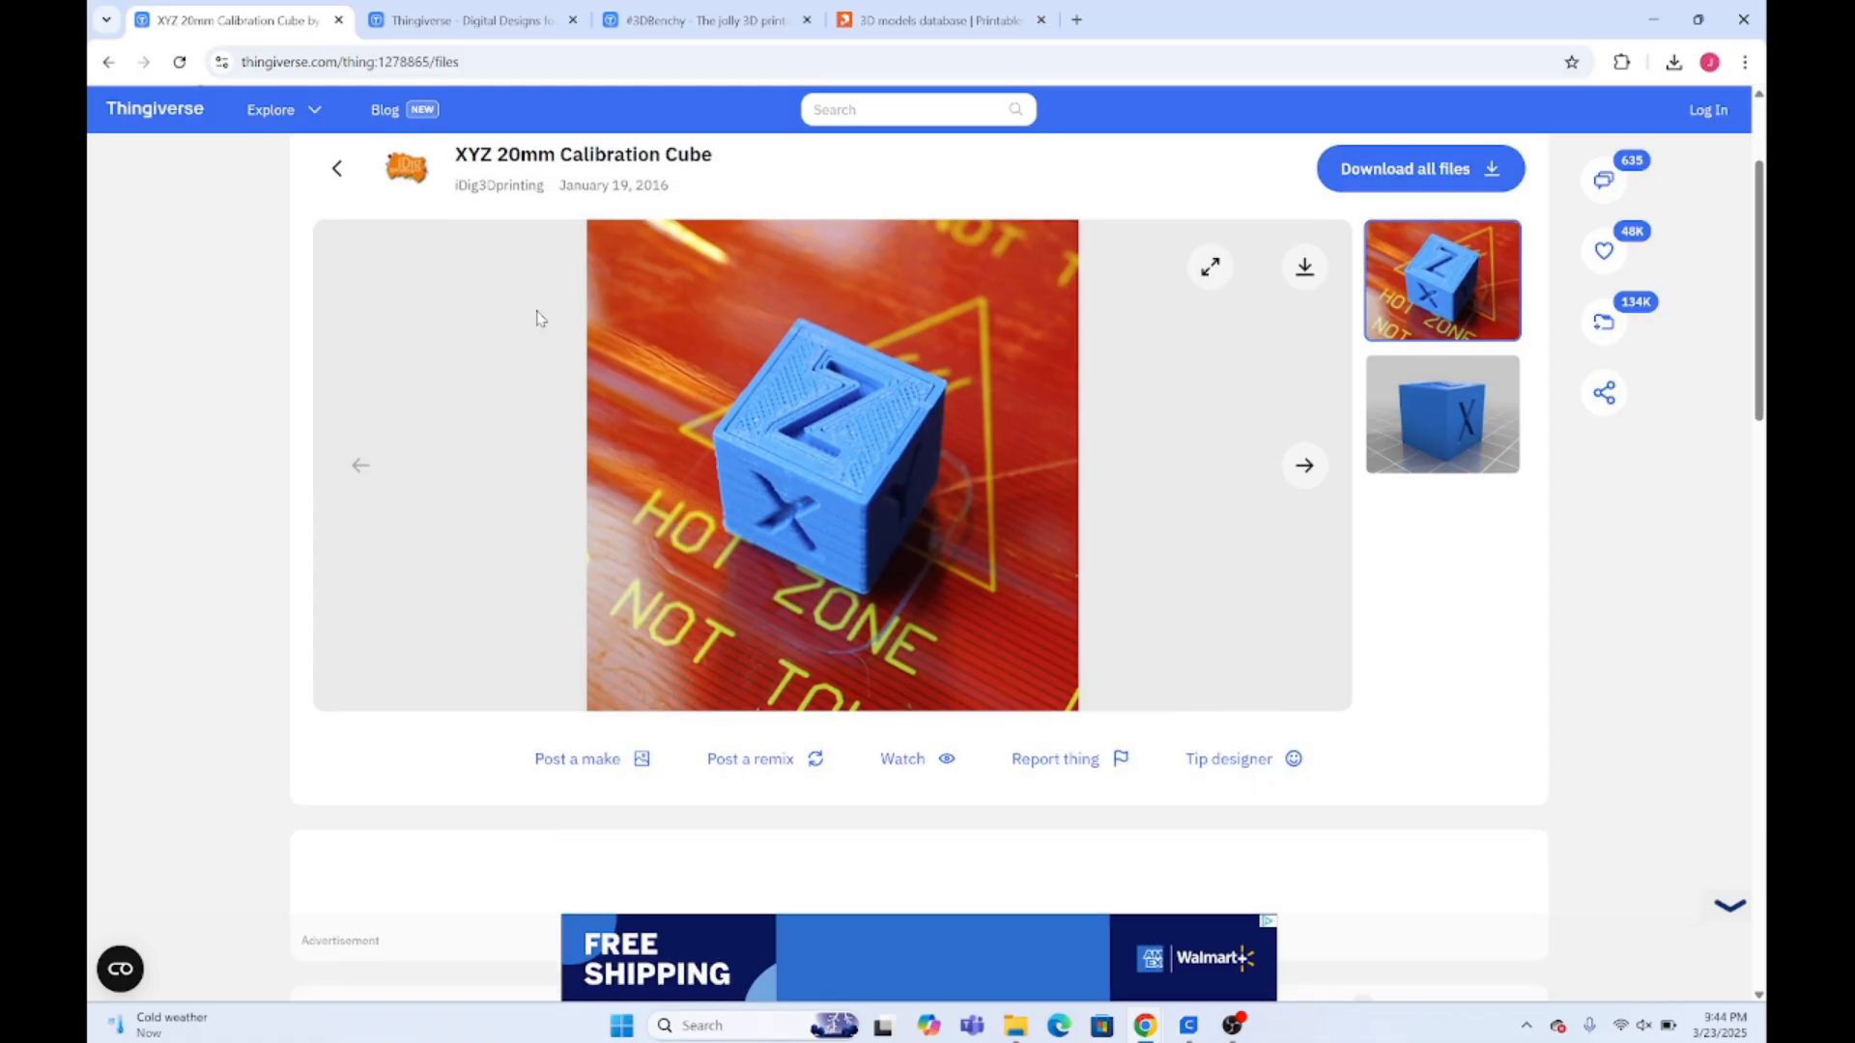
scroll(539, 317, down, 5)
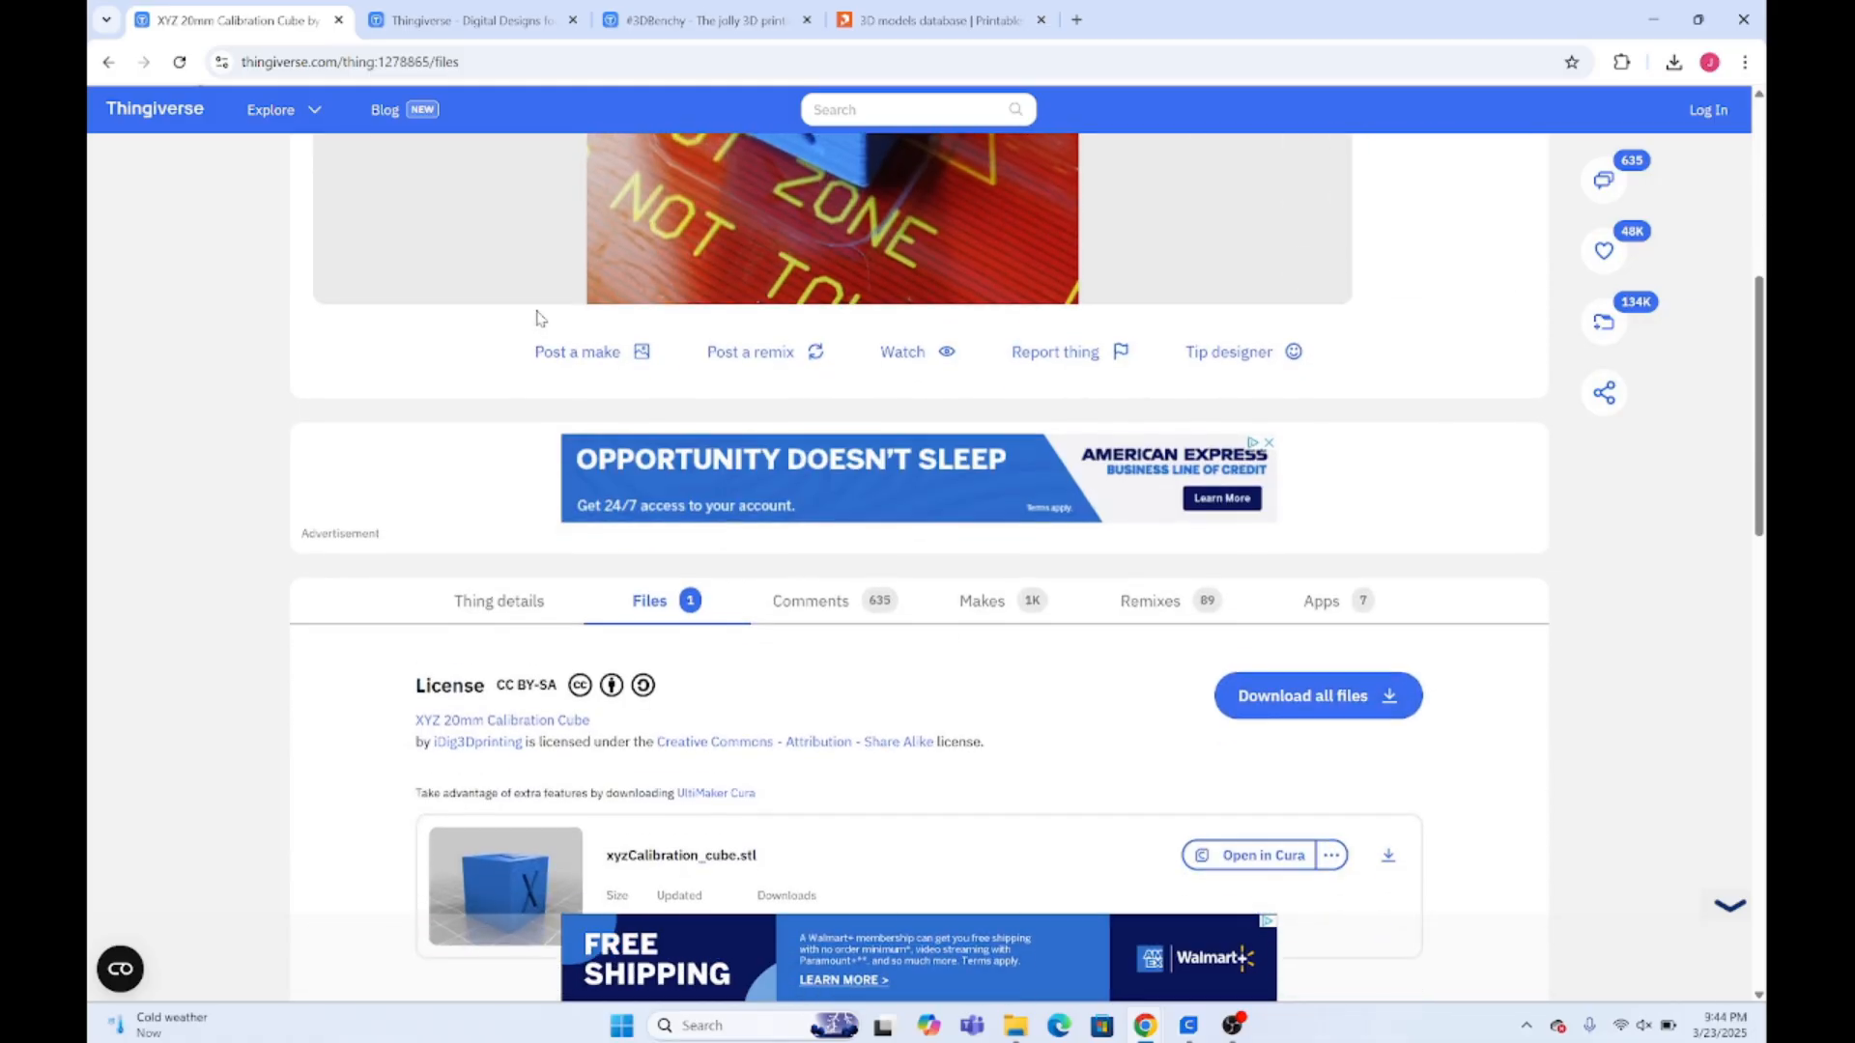
scroll(539, 318, down, 2)
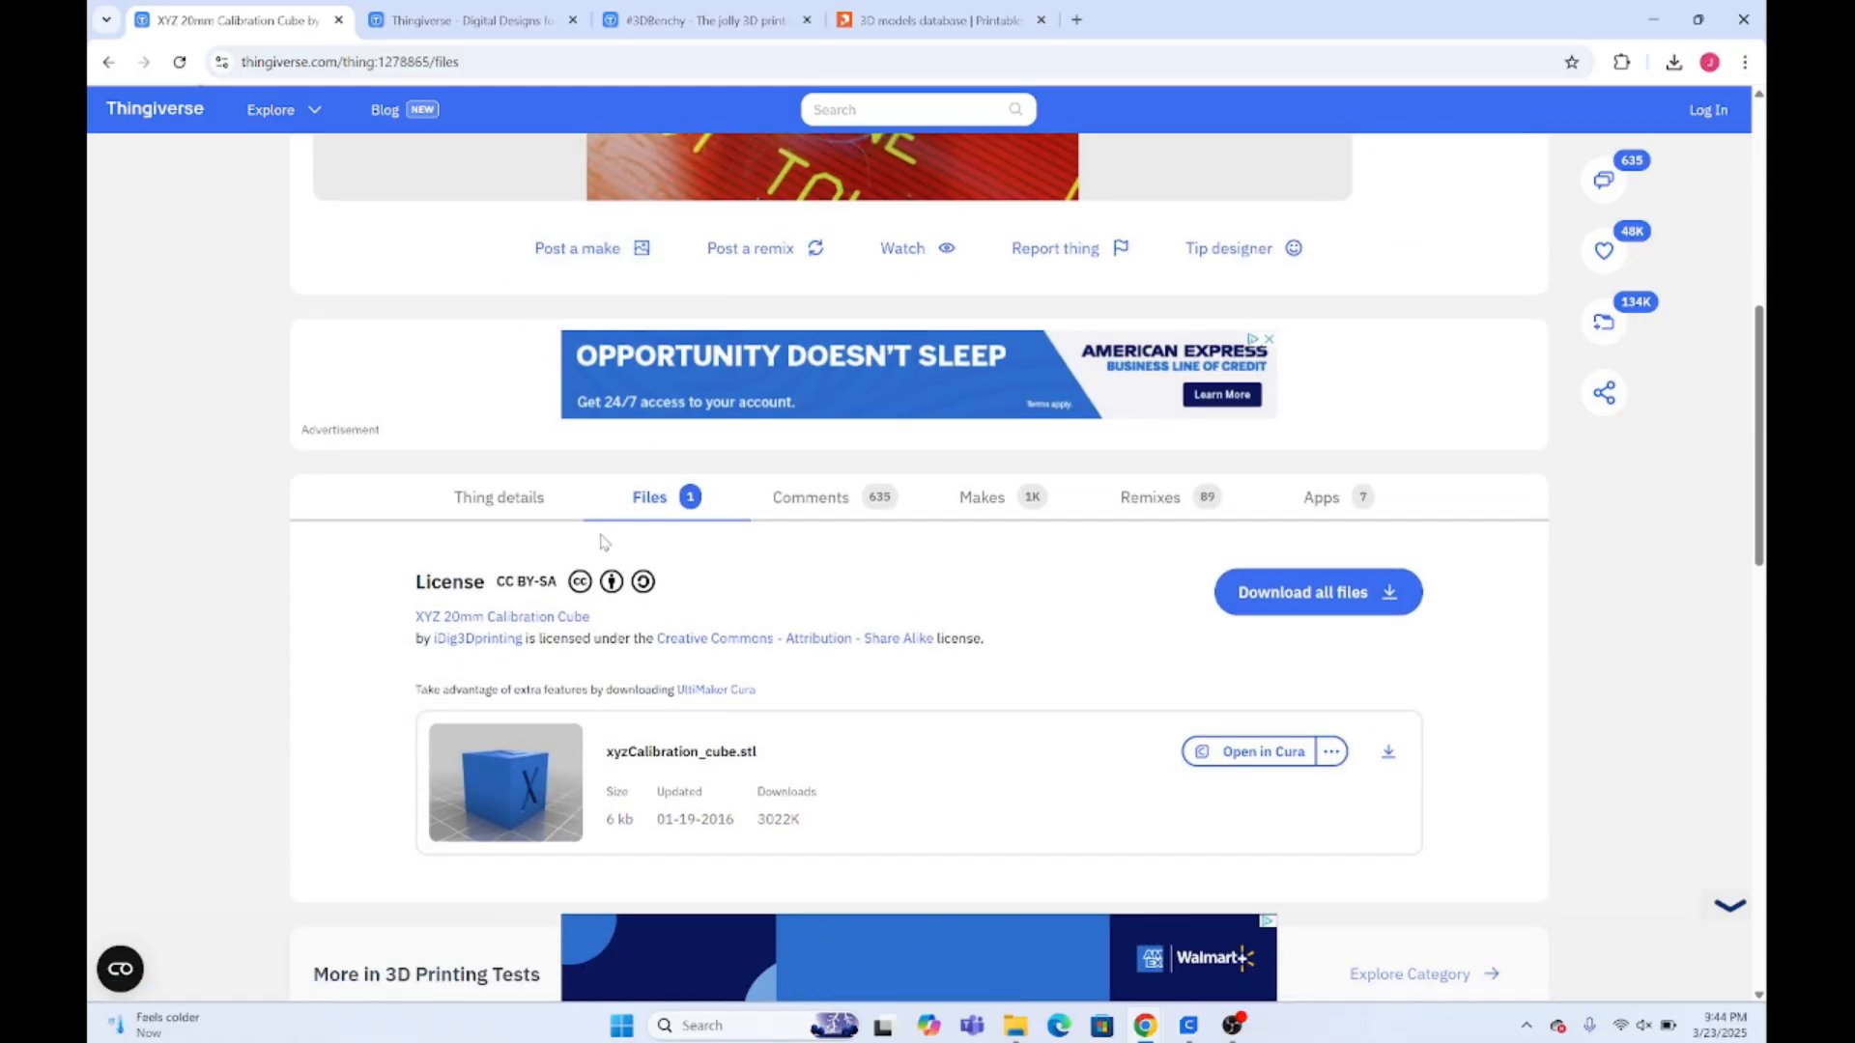
scroll(601, 541, up, 6)
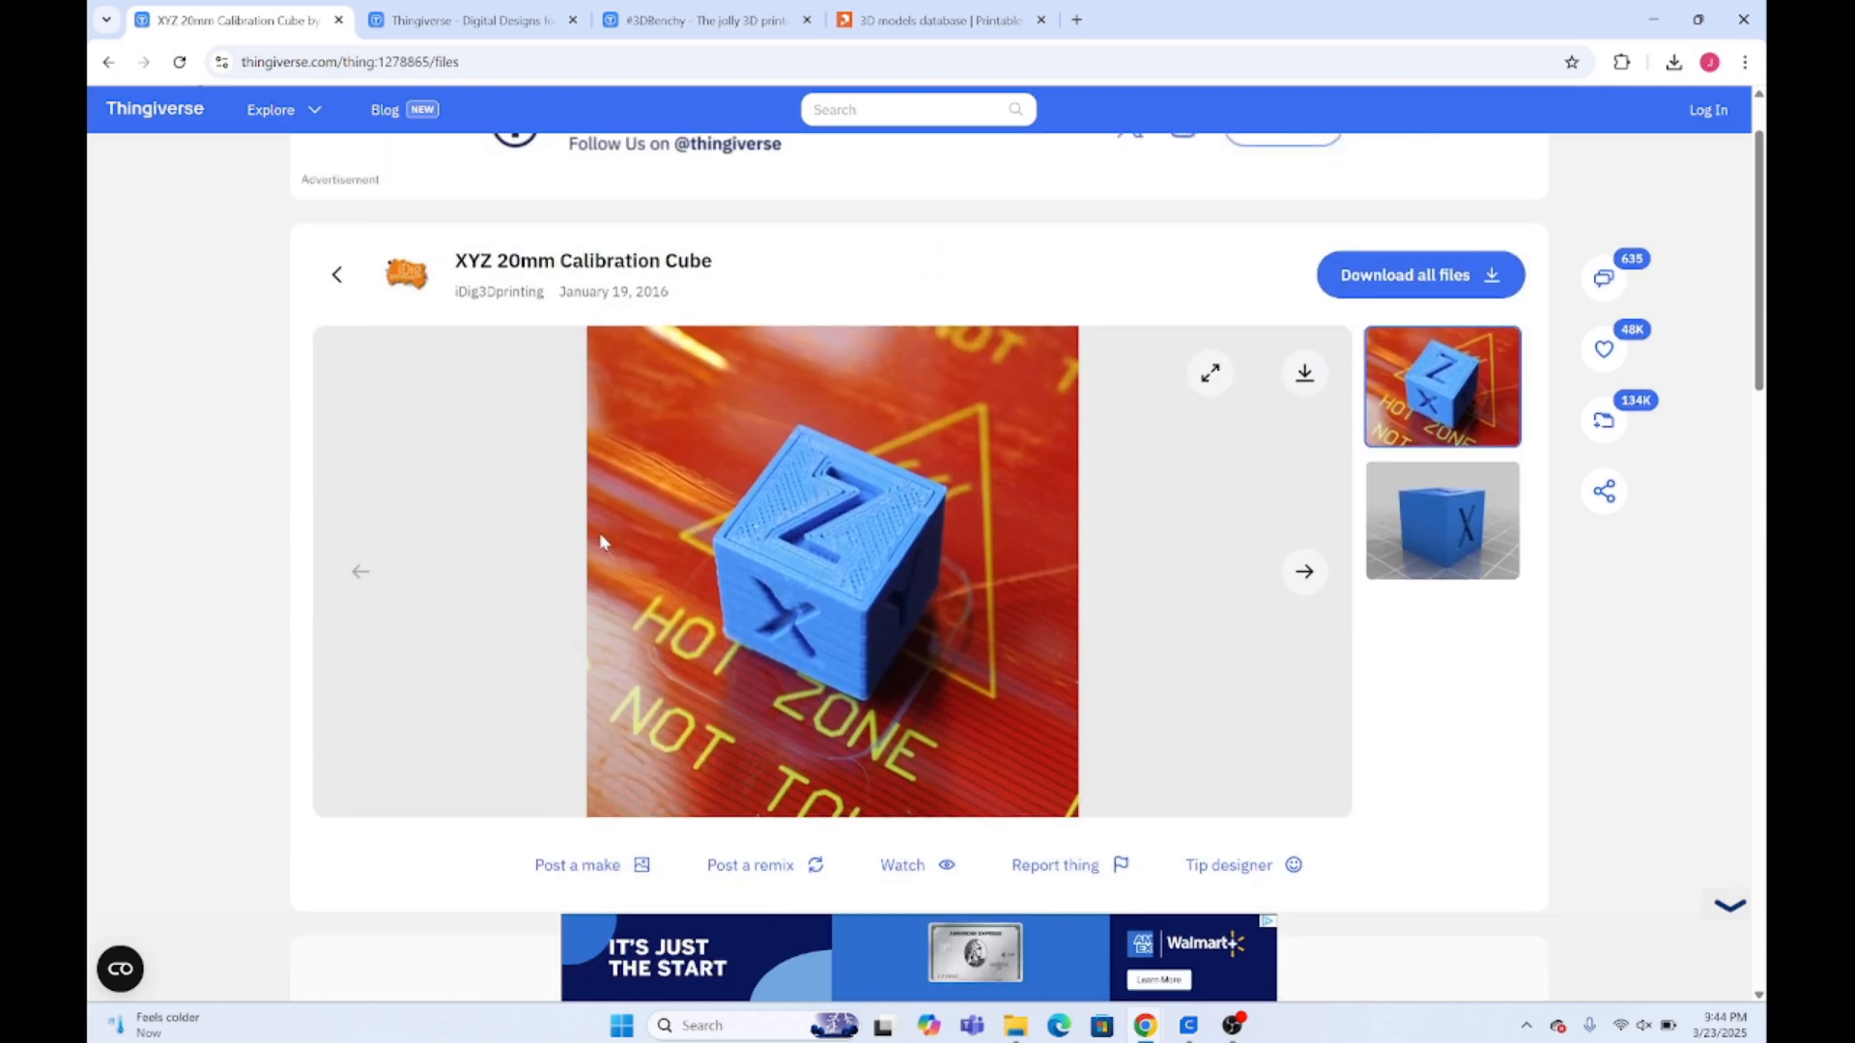
scroll(601, 540, down, 1)
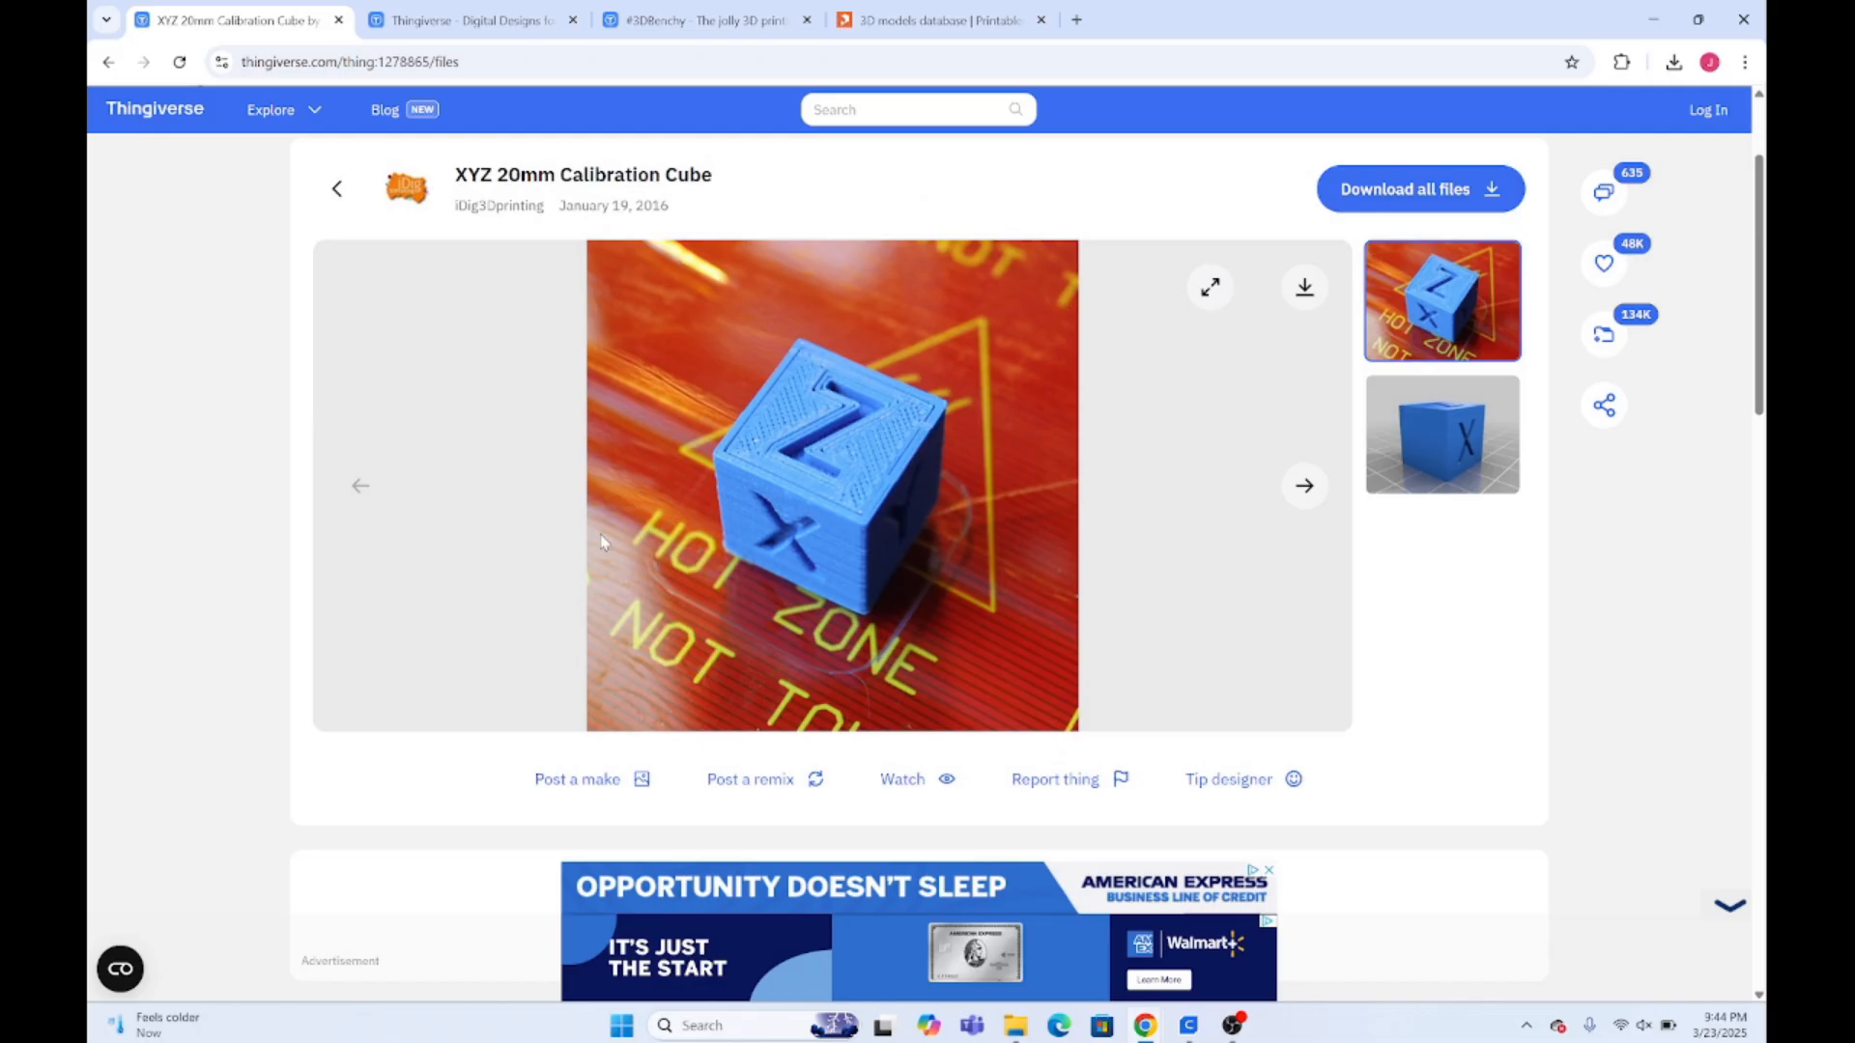
scroll(601, 541, up, 1)
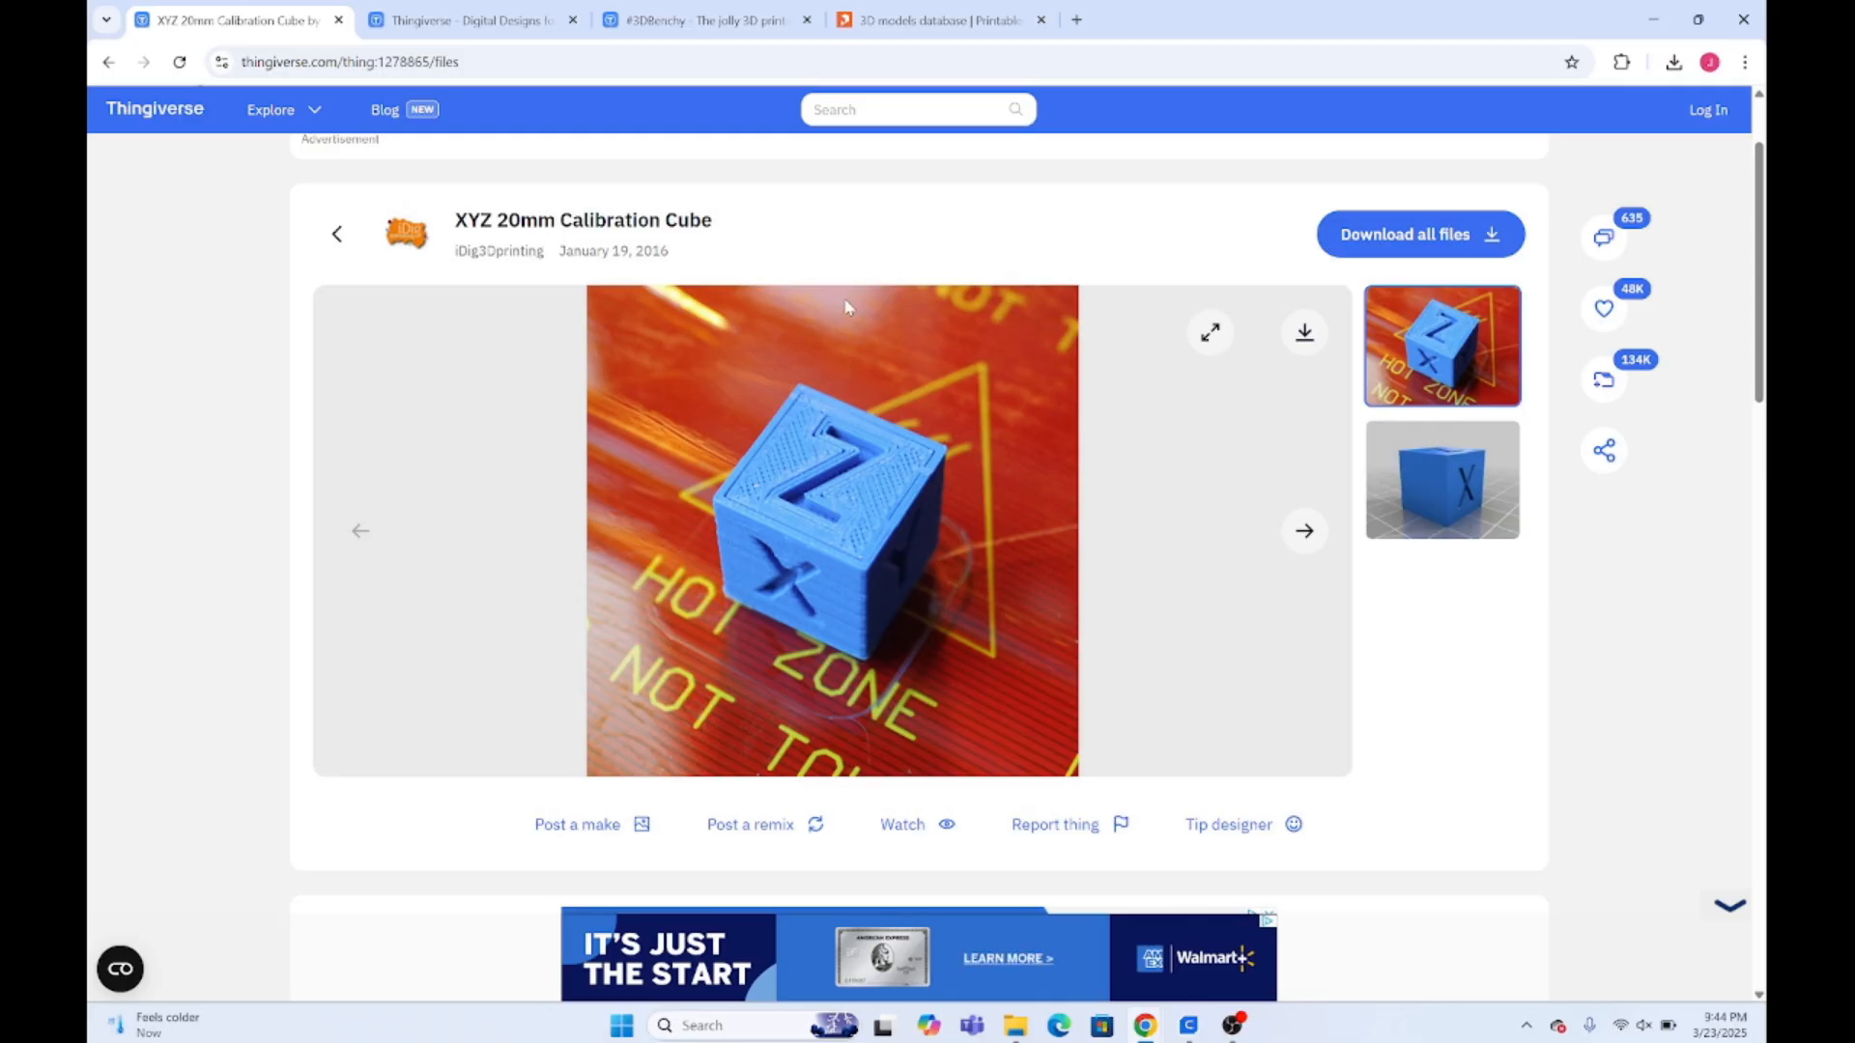
Examine the #3DBenchy model page, including its photos and summary
click(734, 13)
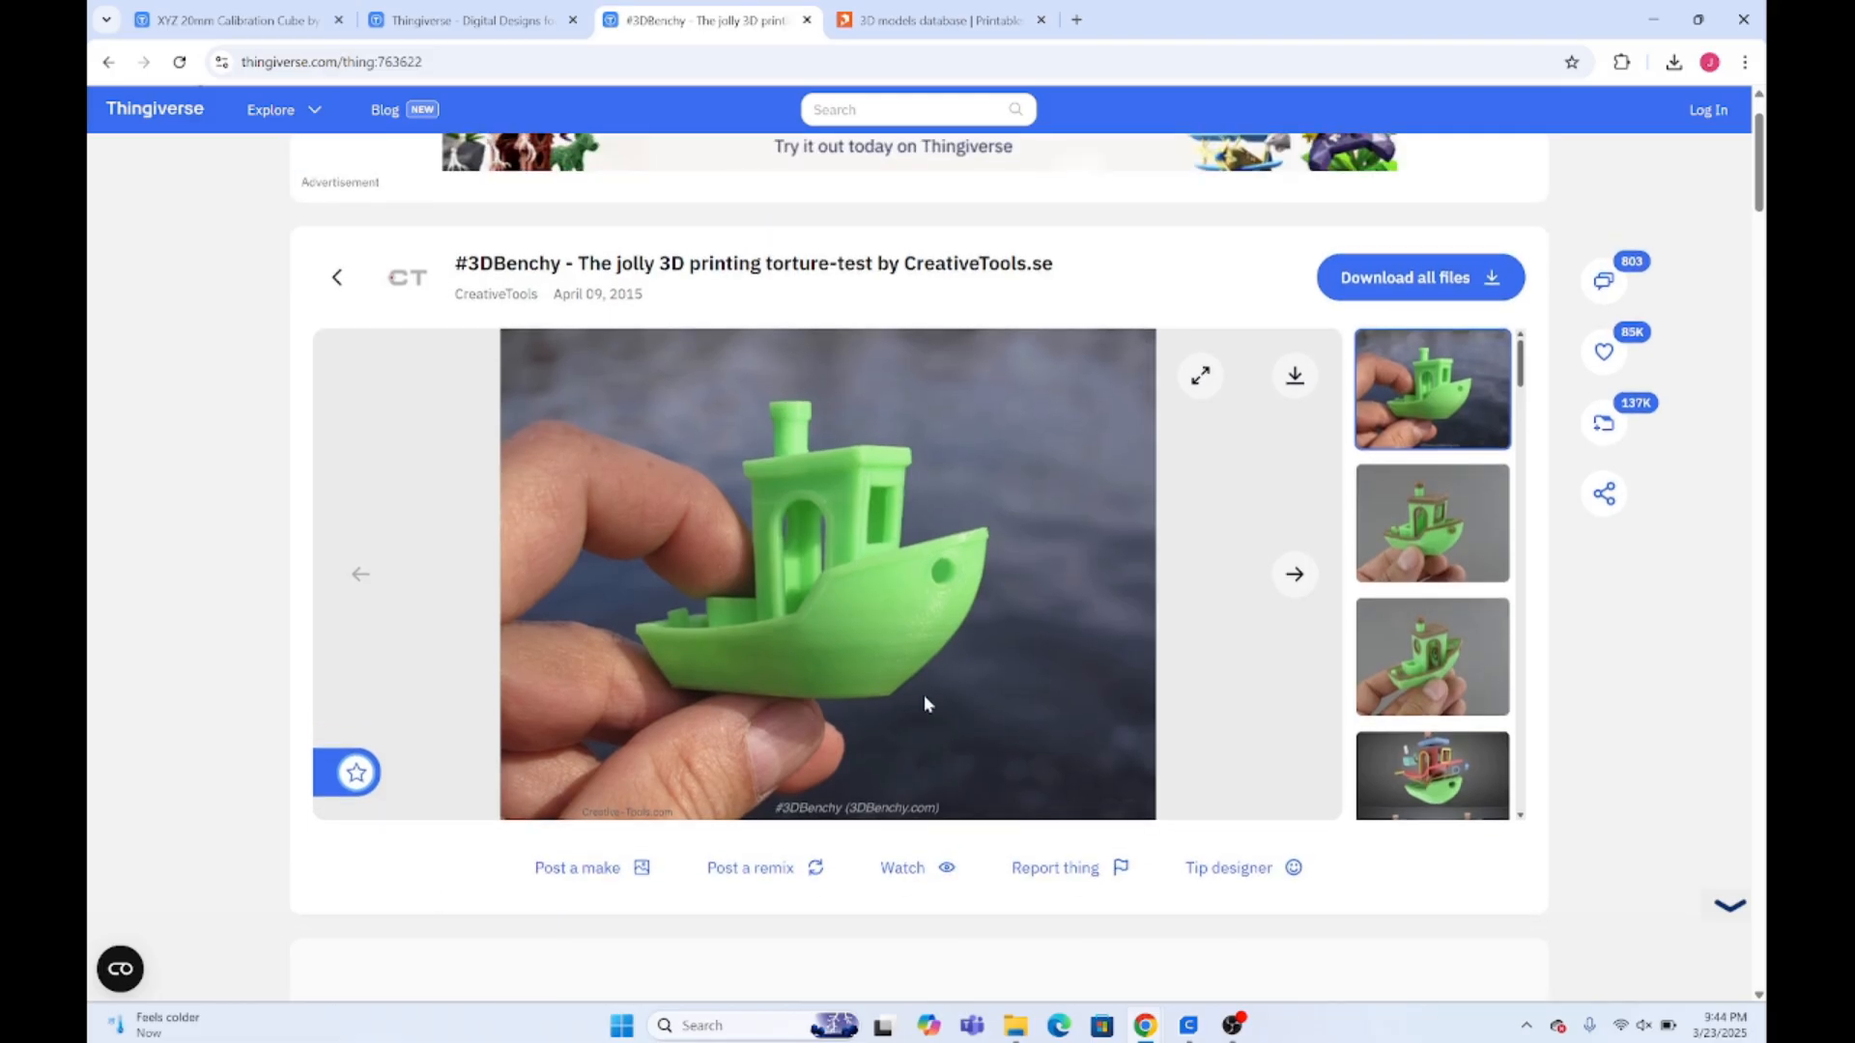
scroll(964, 705, down, 4)
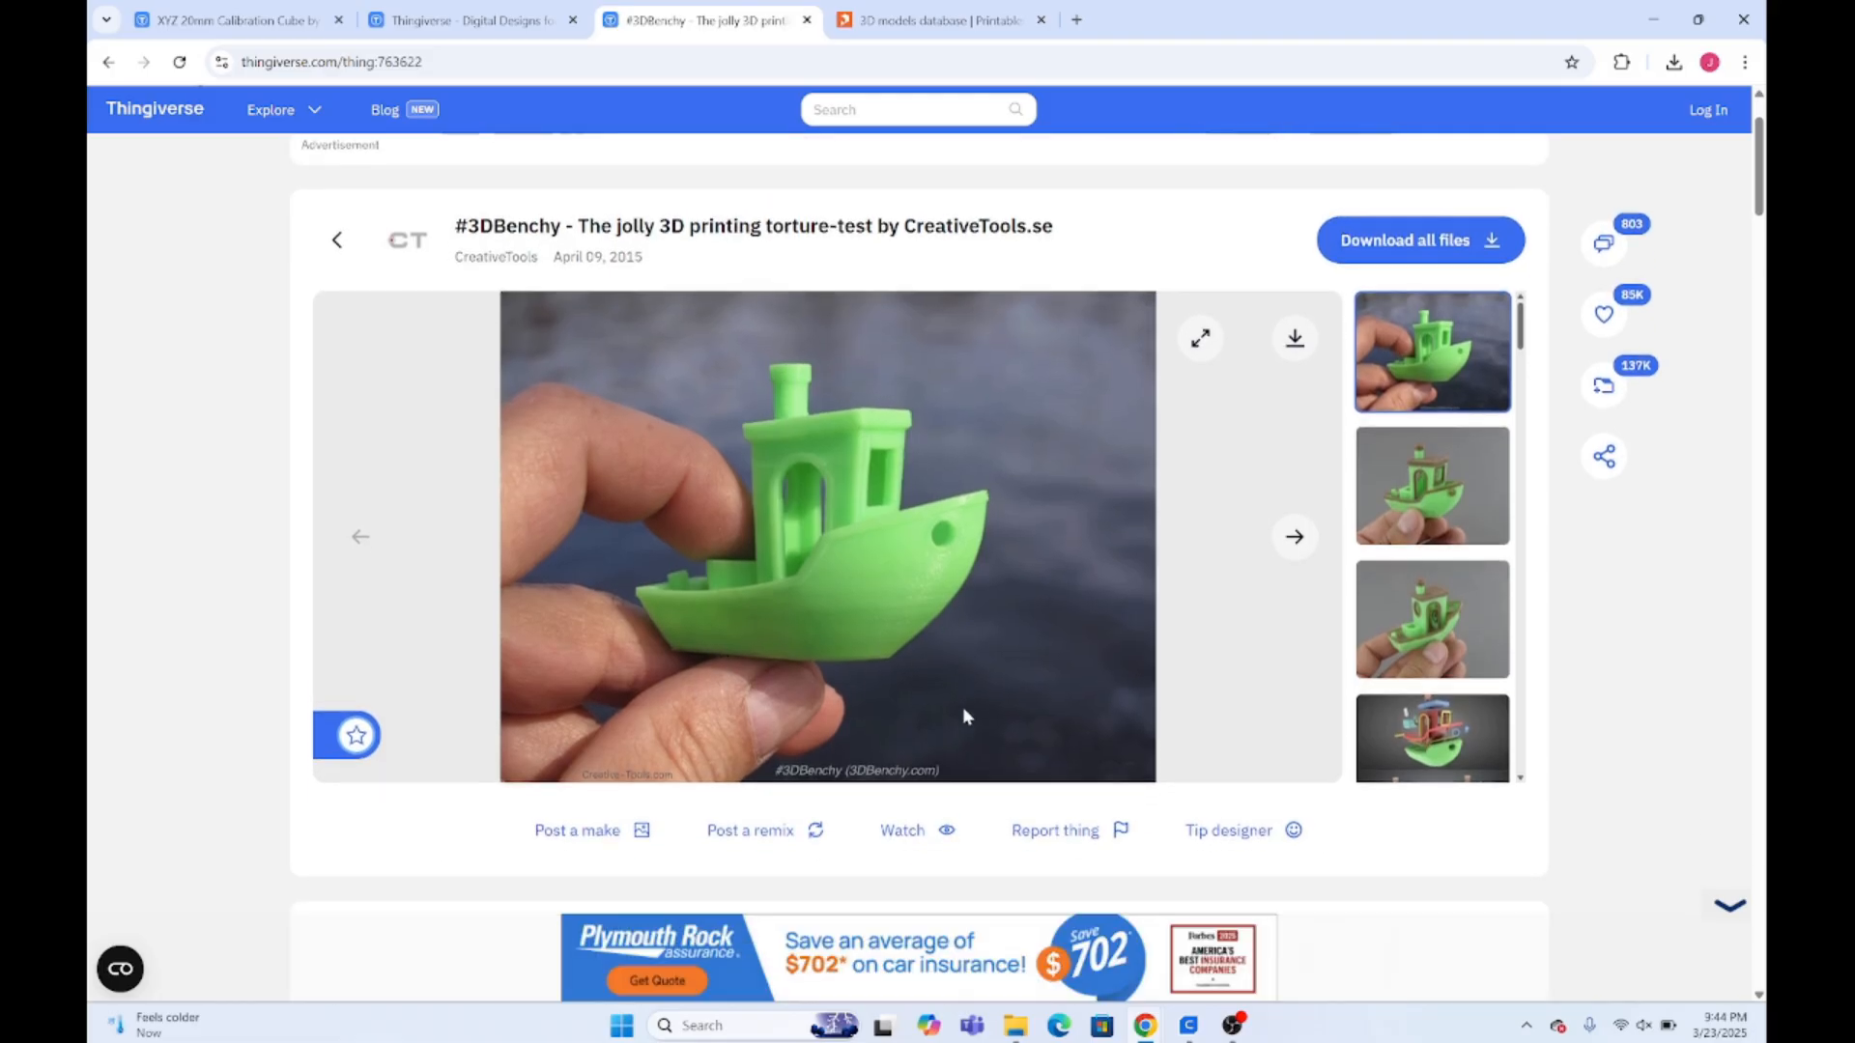
scroll(966, 717, up, 1)
scroll(966, 717, down, 3)
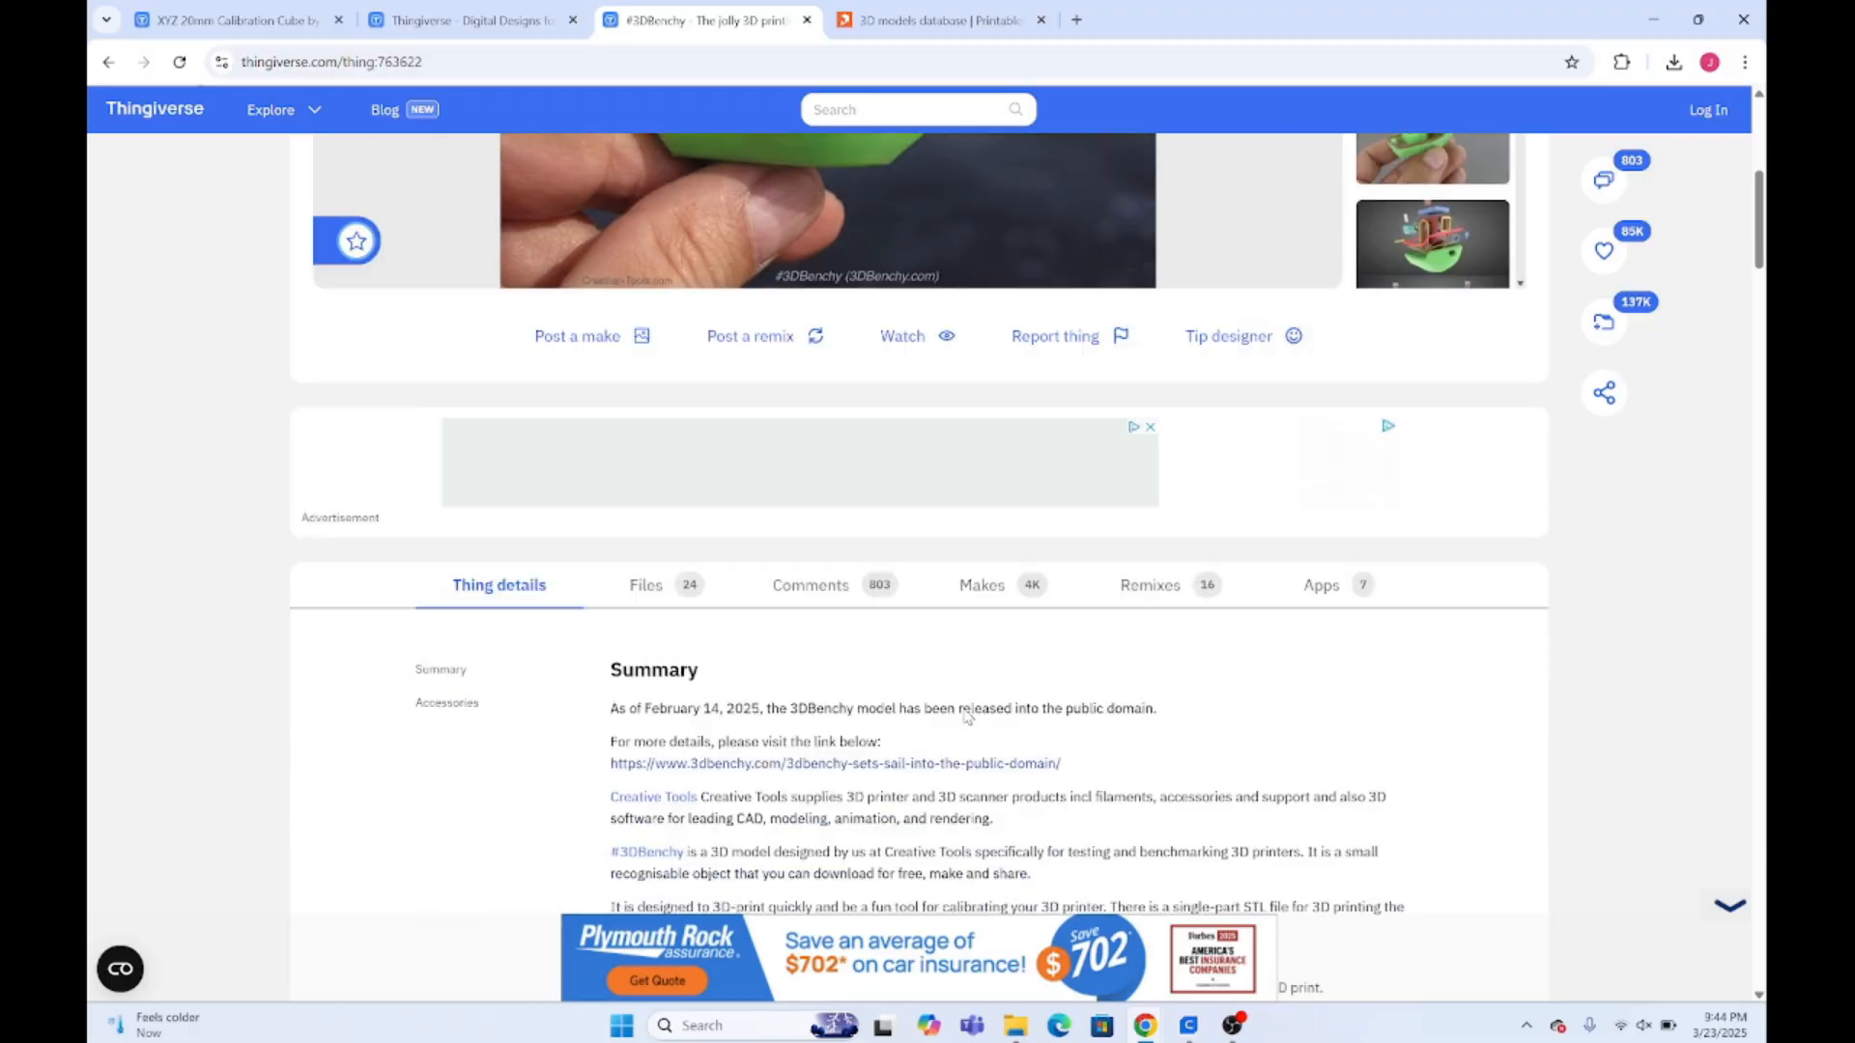
scroll(964, 720, up, 6)
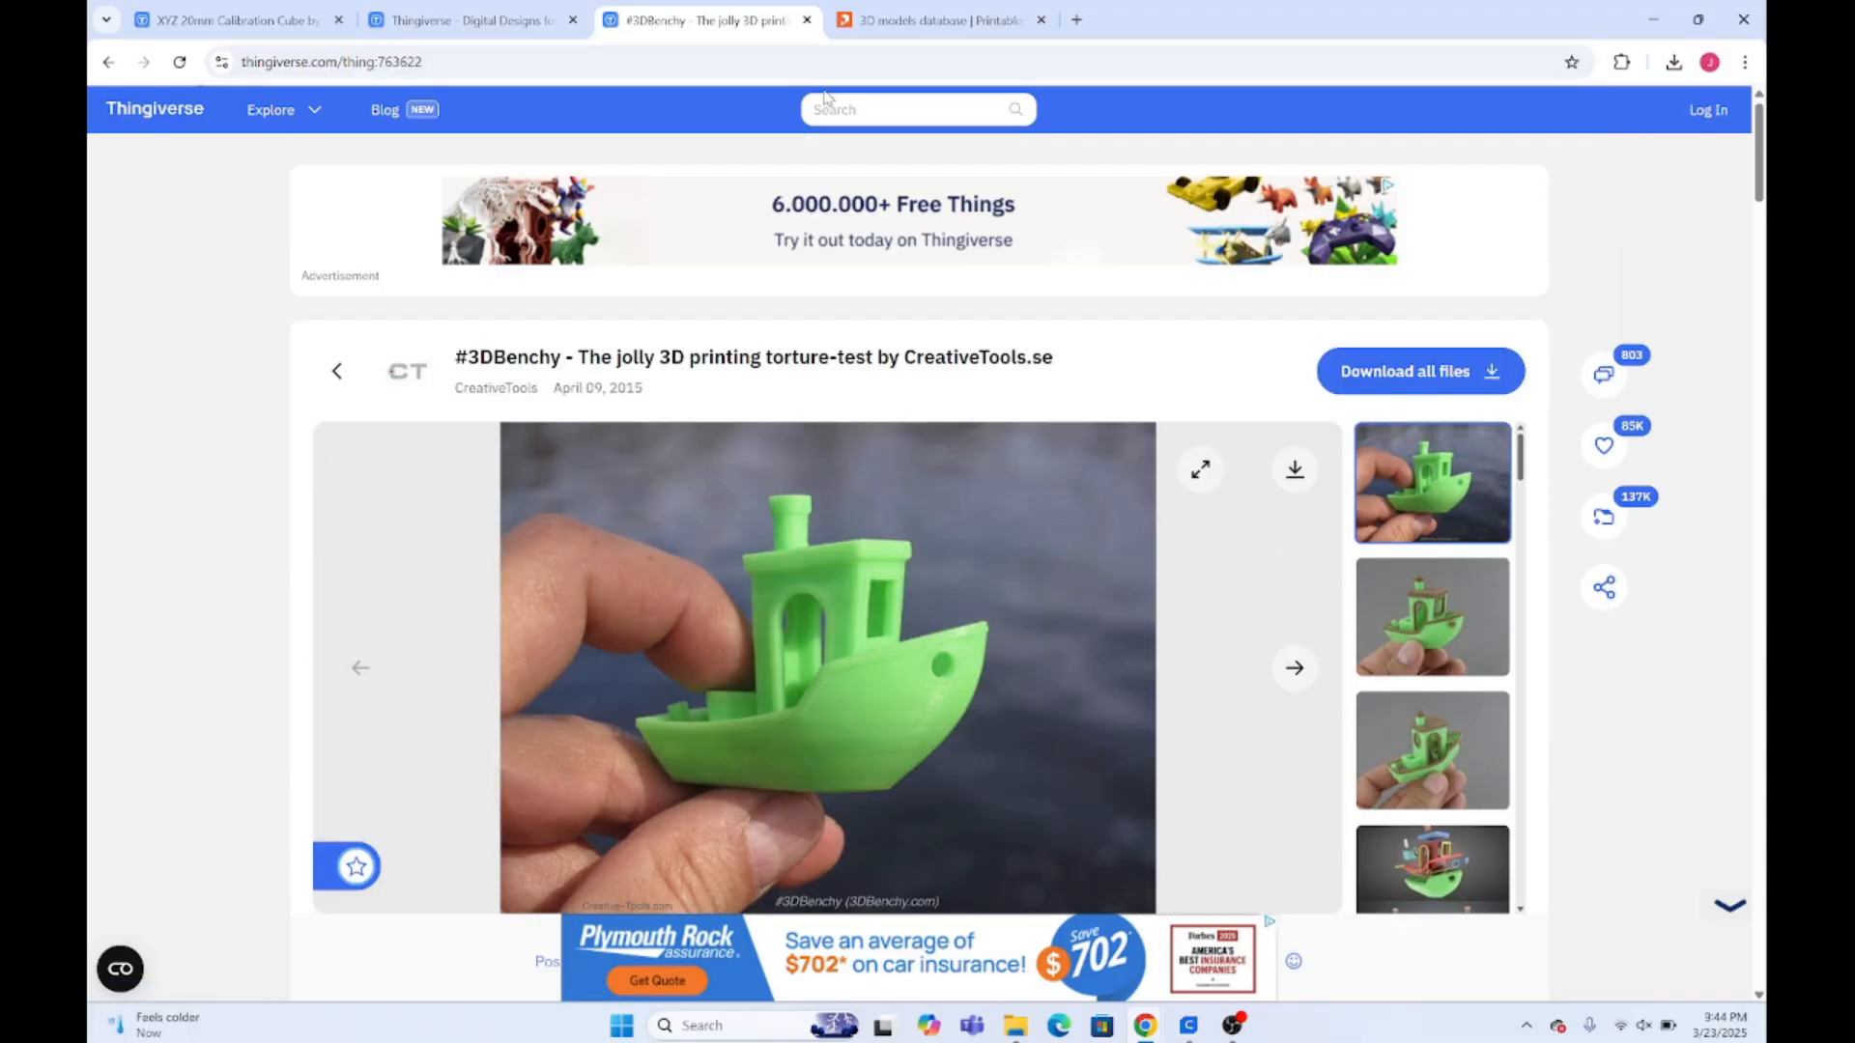
Revisit the Printables models page, dismiss the ad on the Thingiverse home page and browse its popular models
click(932, 20)
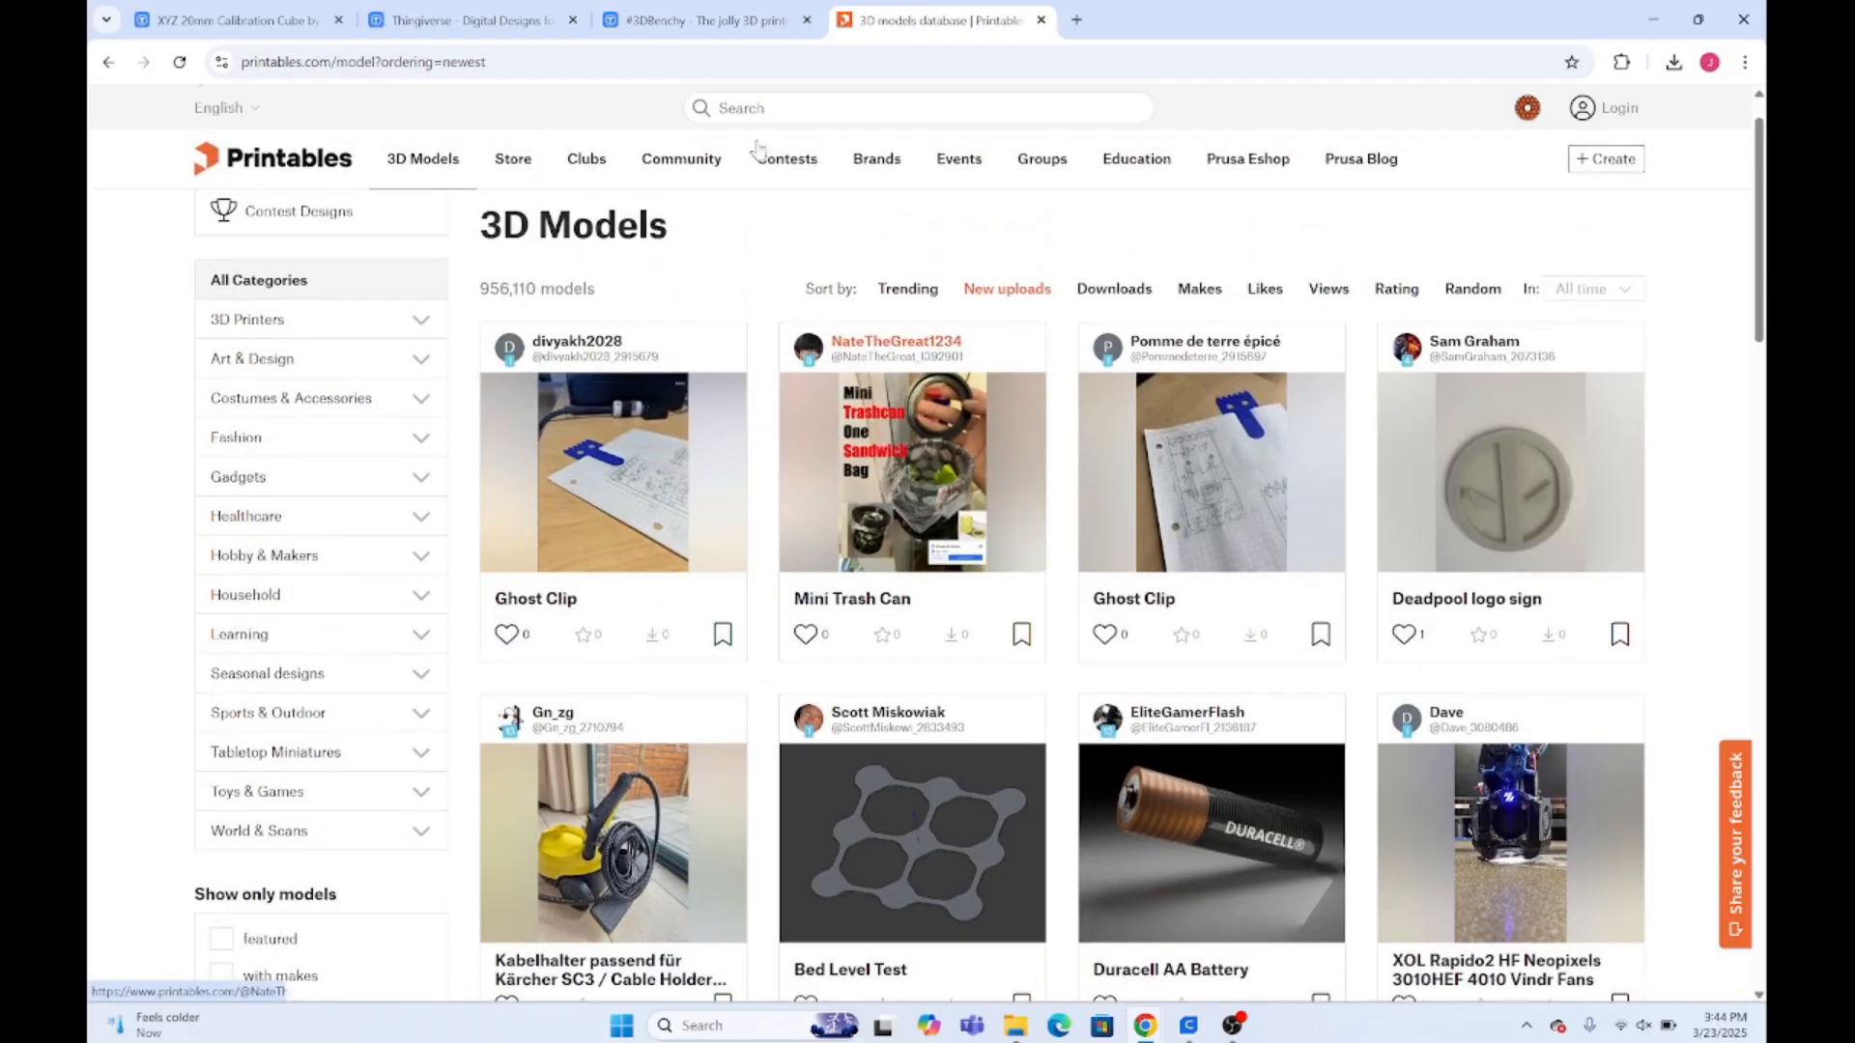
click(473, 20)
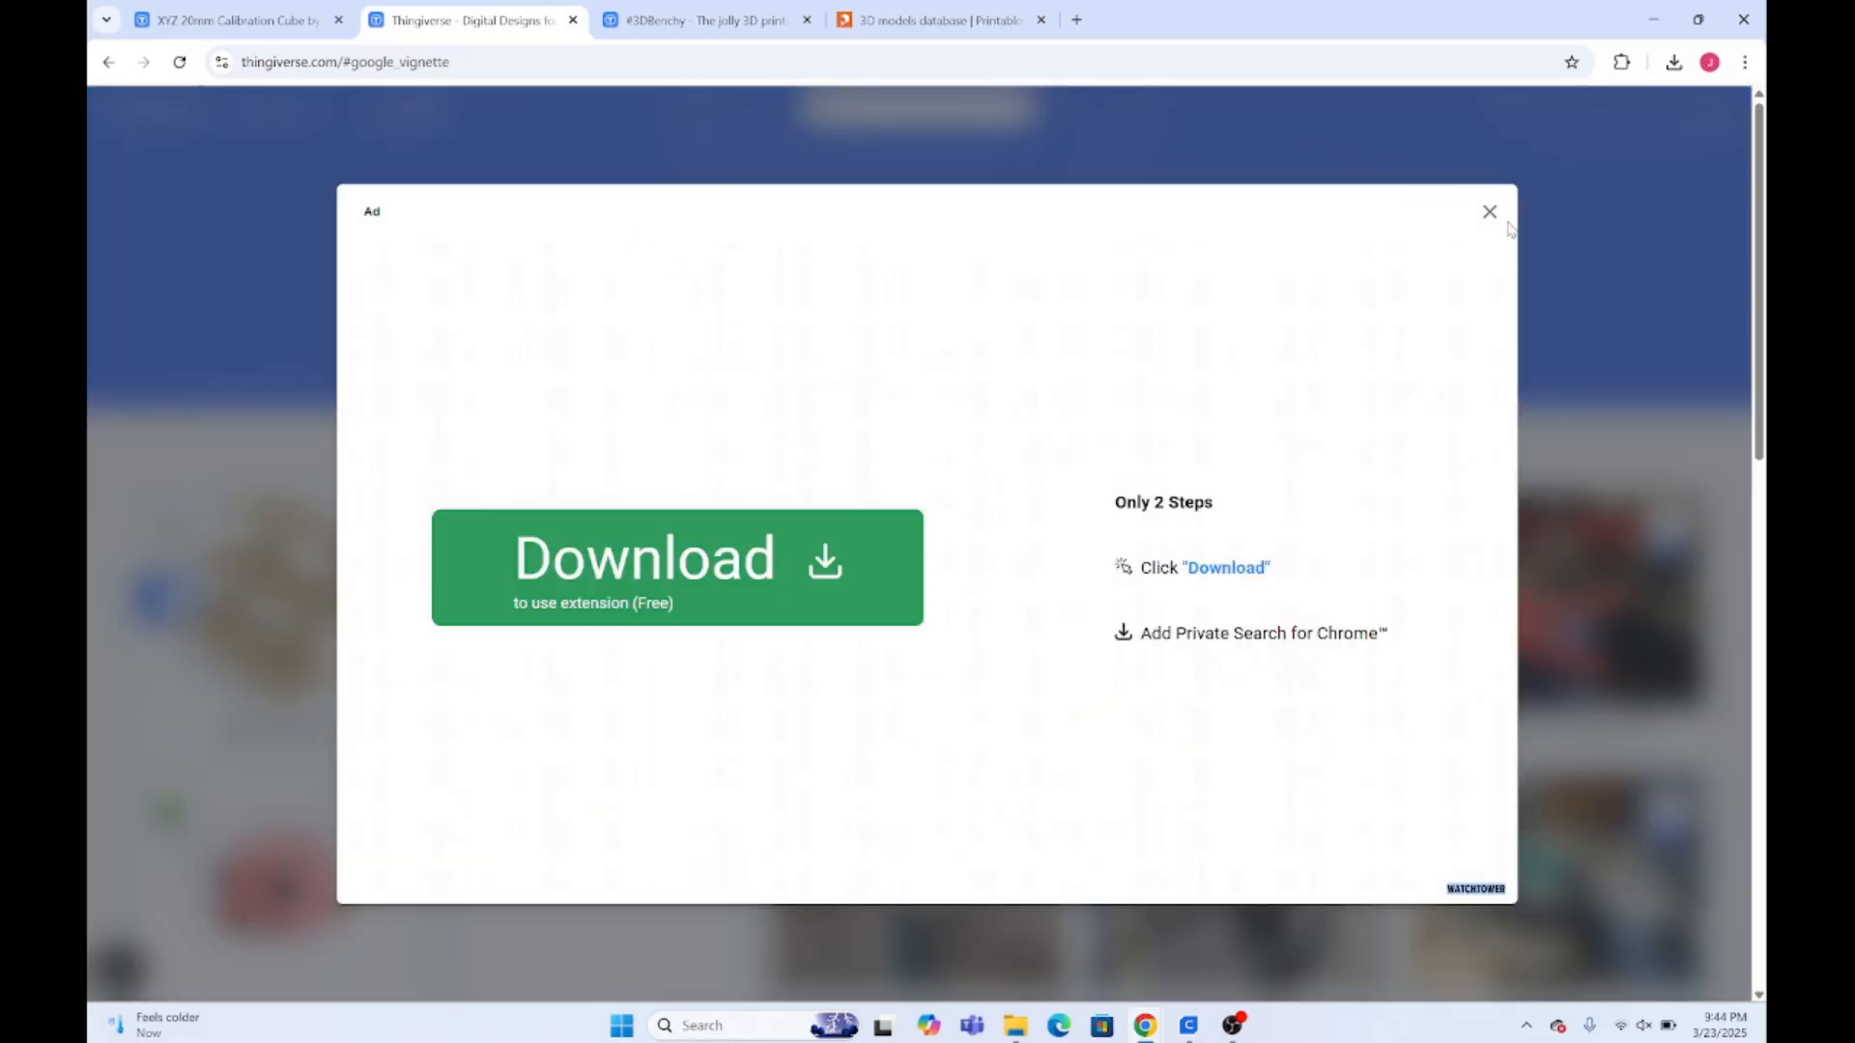
click(1489, 212)
scroll(1226, 639, down, 5)
scroll(1225, 640, down, 5)
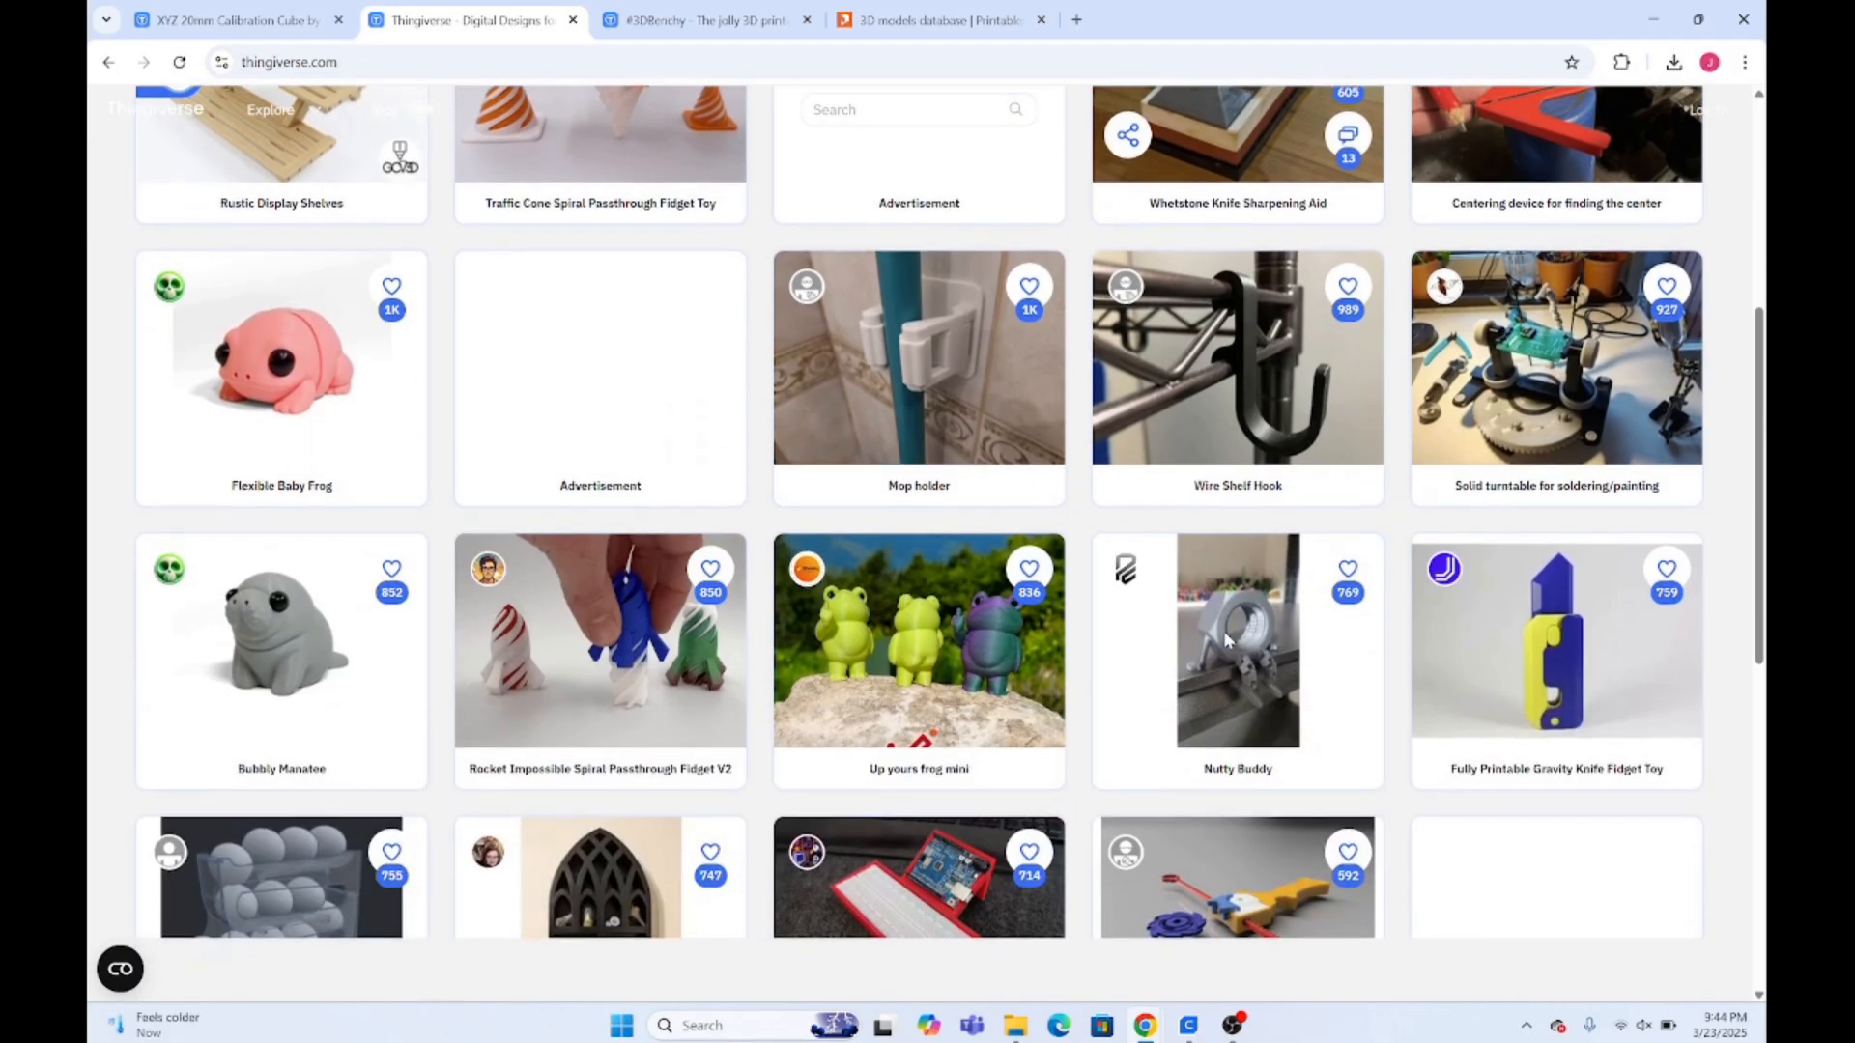
scroll(1225, 639, up, 10)
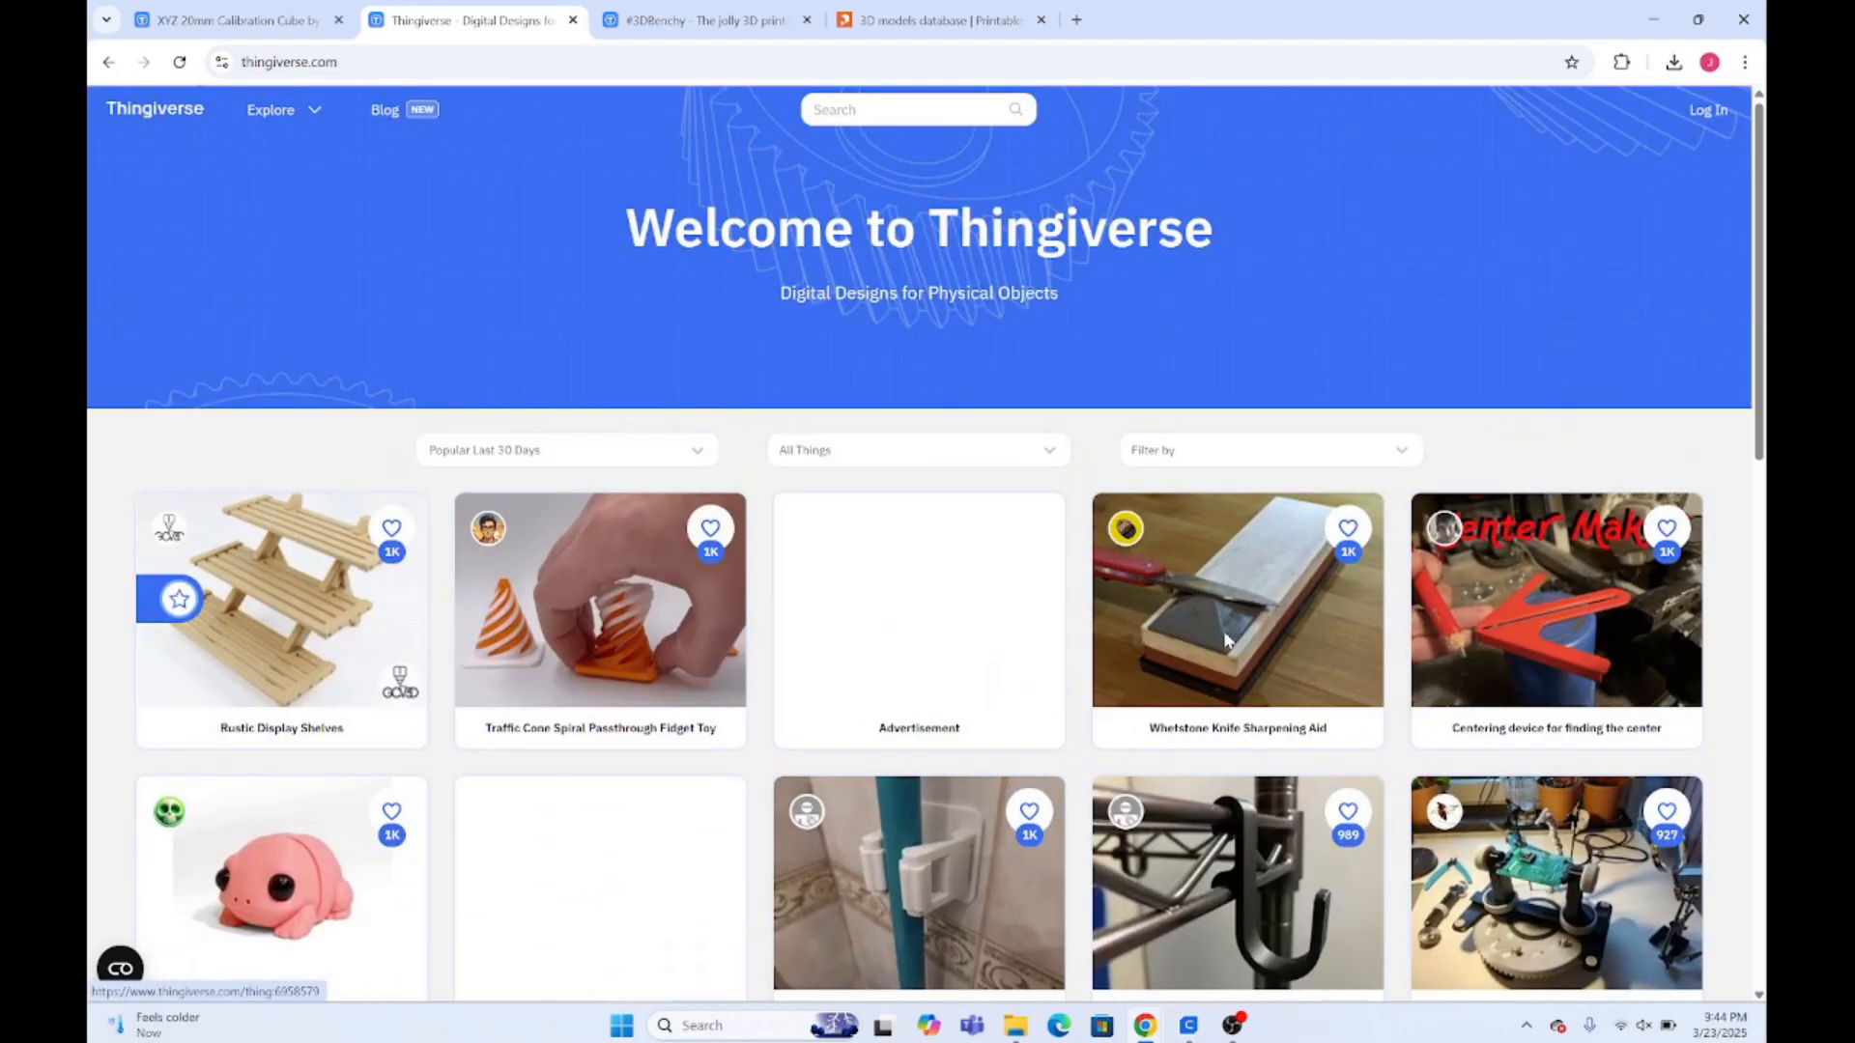
Download xyzCalibration_cube.stl from the XYZ 20mm Calibration Cube page into the Downloads folder
click(304, 17)
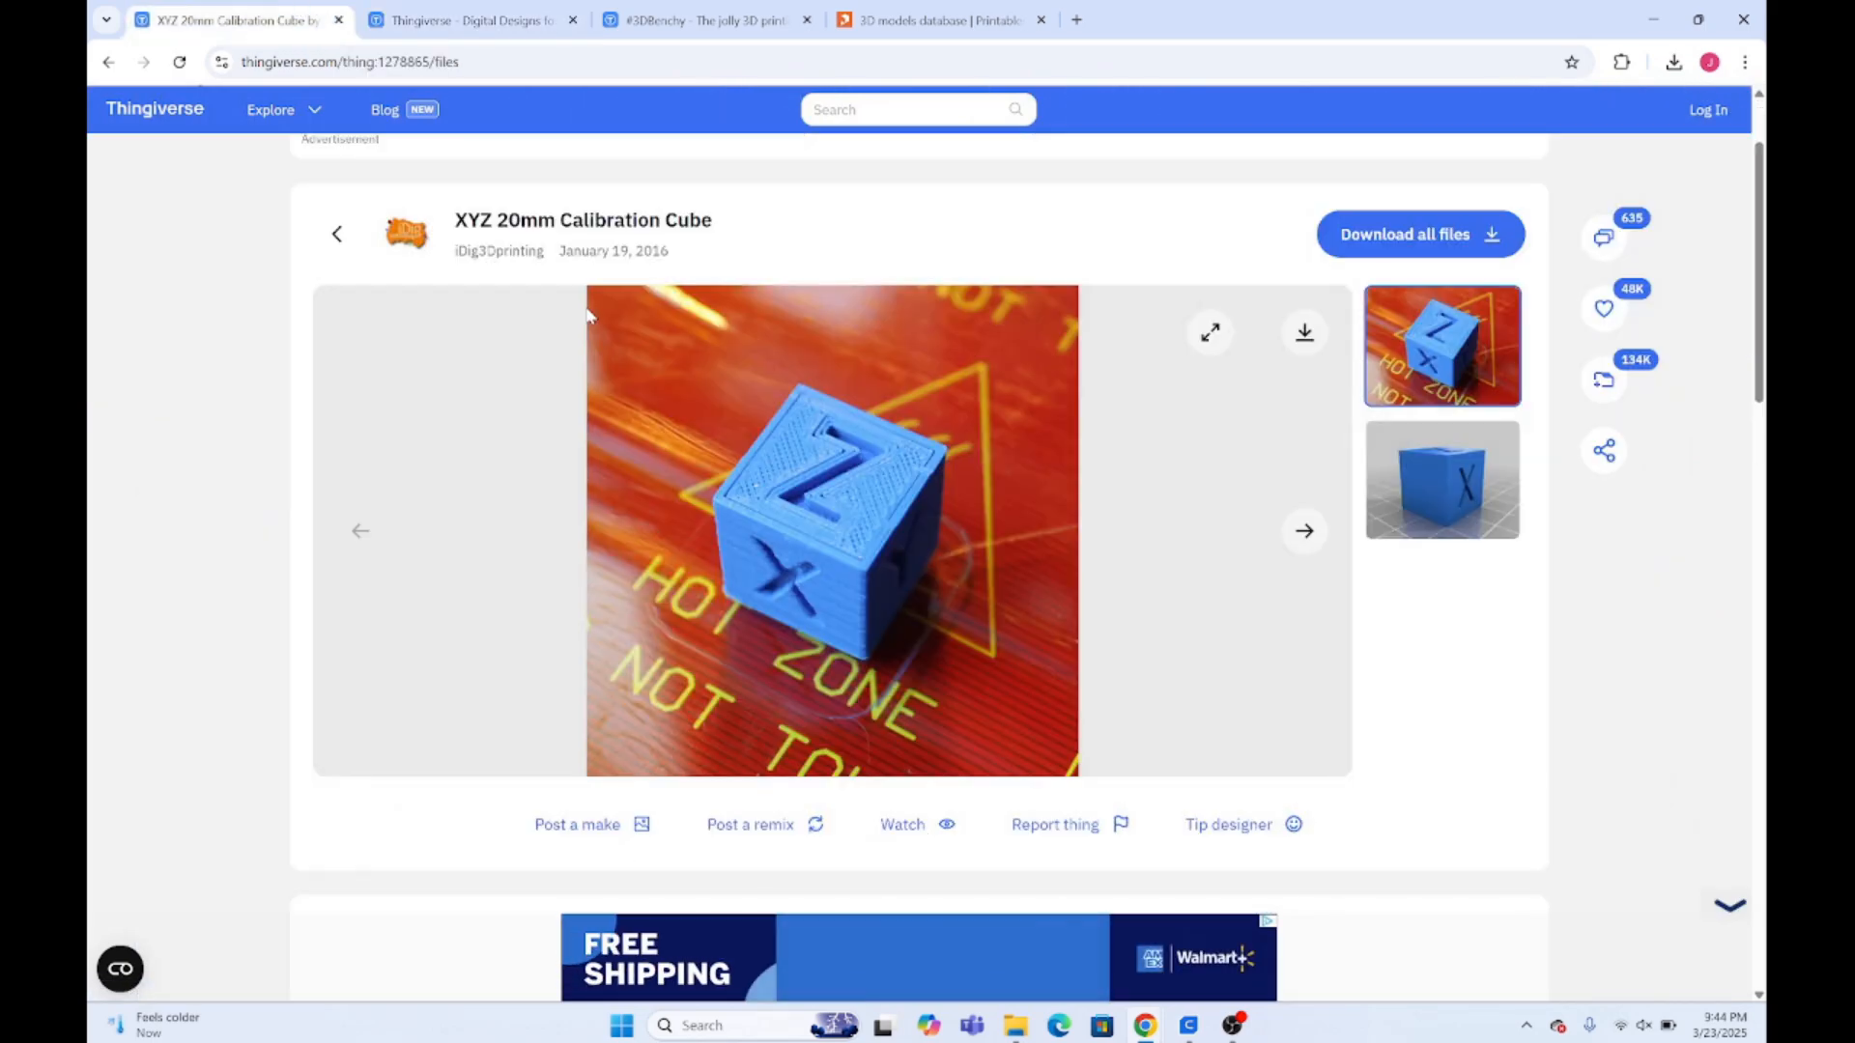
scroll(588, 316, down, 5)
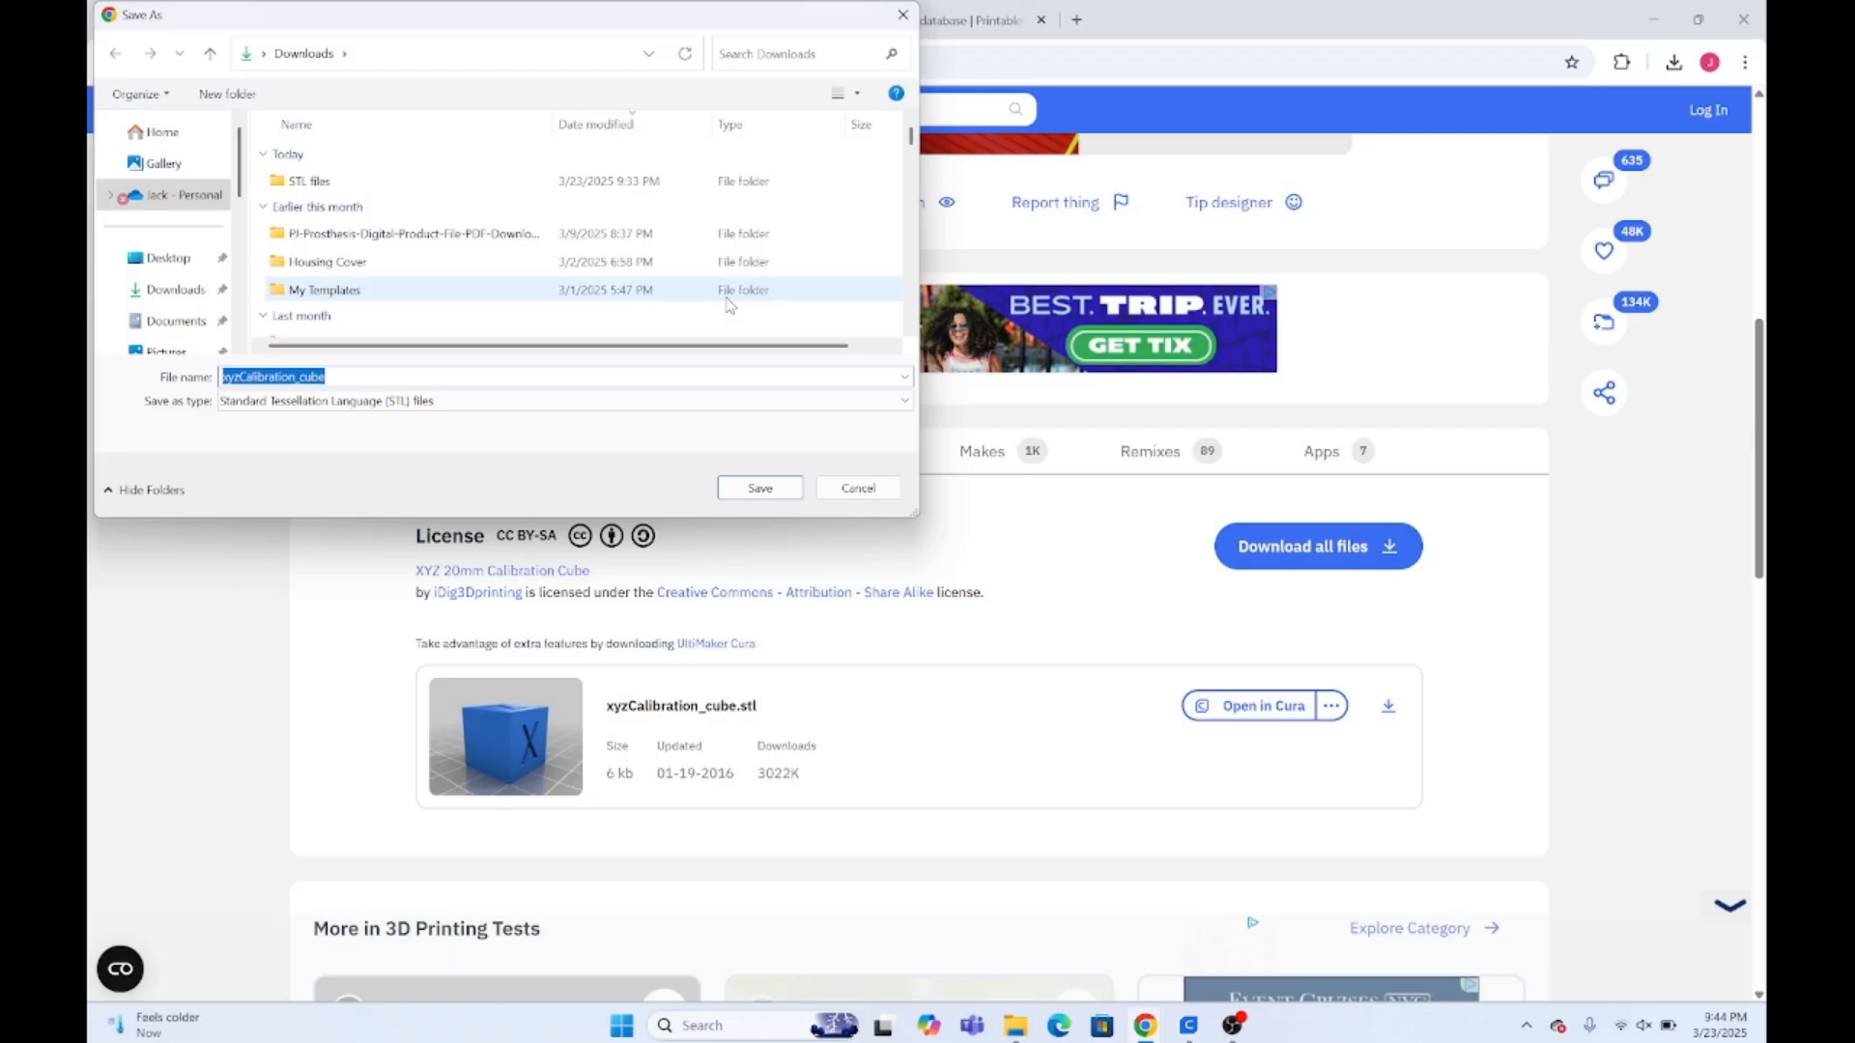
click(753, 489)
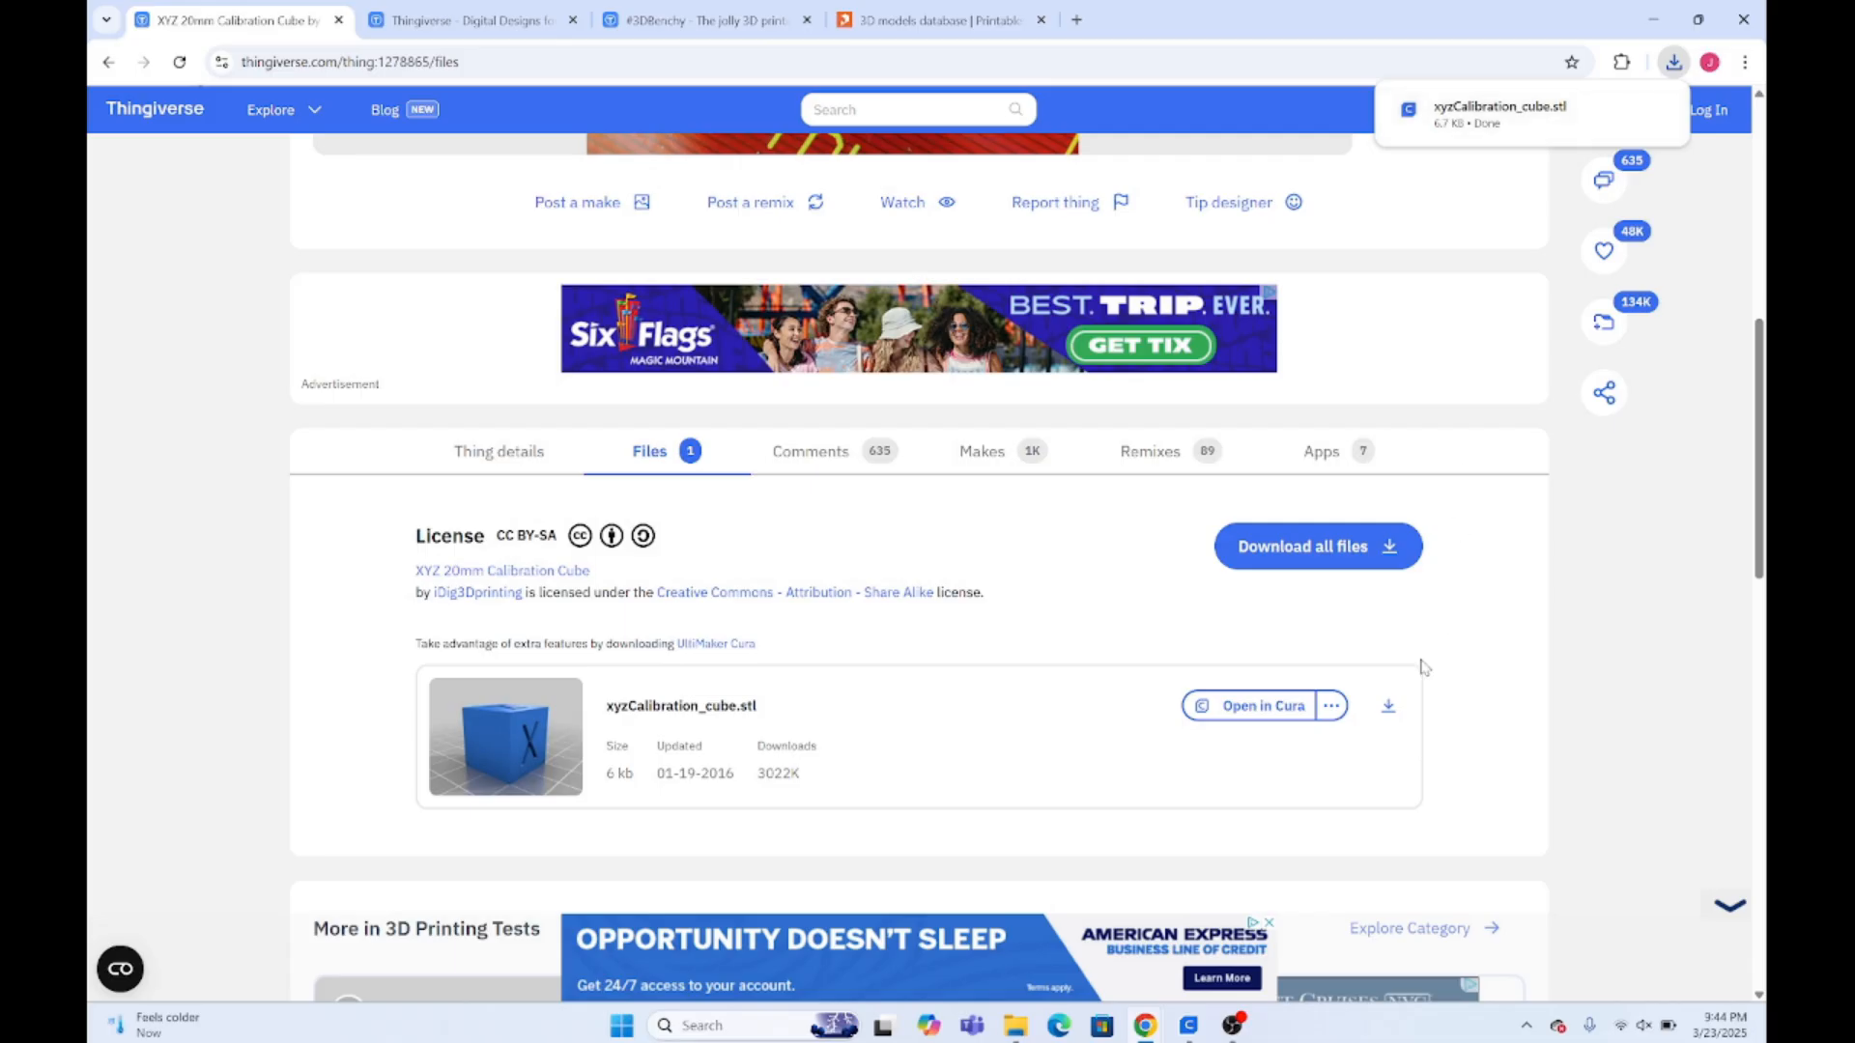
Switch to UltiMaker Cura and load xyzCalibration_cube.stl from the Downloads folder onto the Ender 3 build plate
mouse_move(1188, 1025)
click(1195, 934)
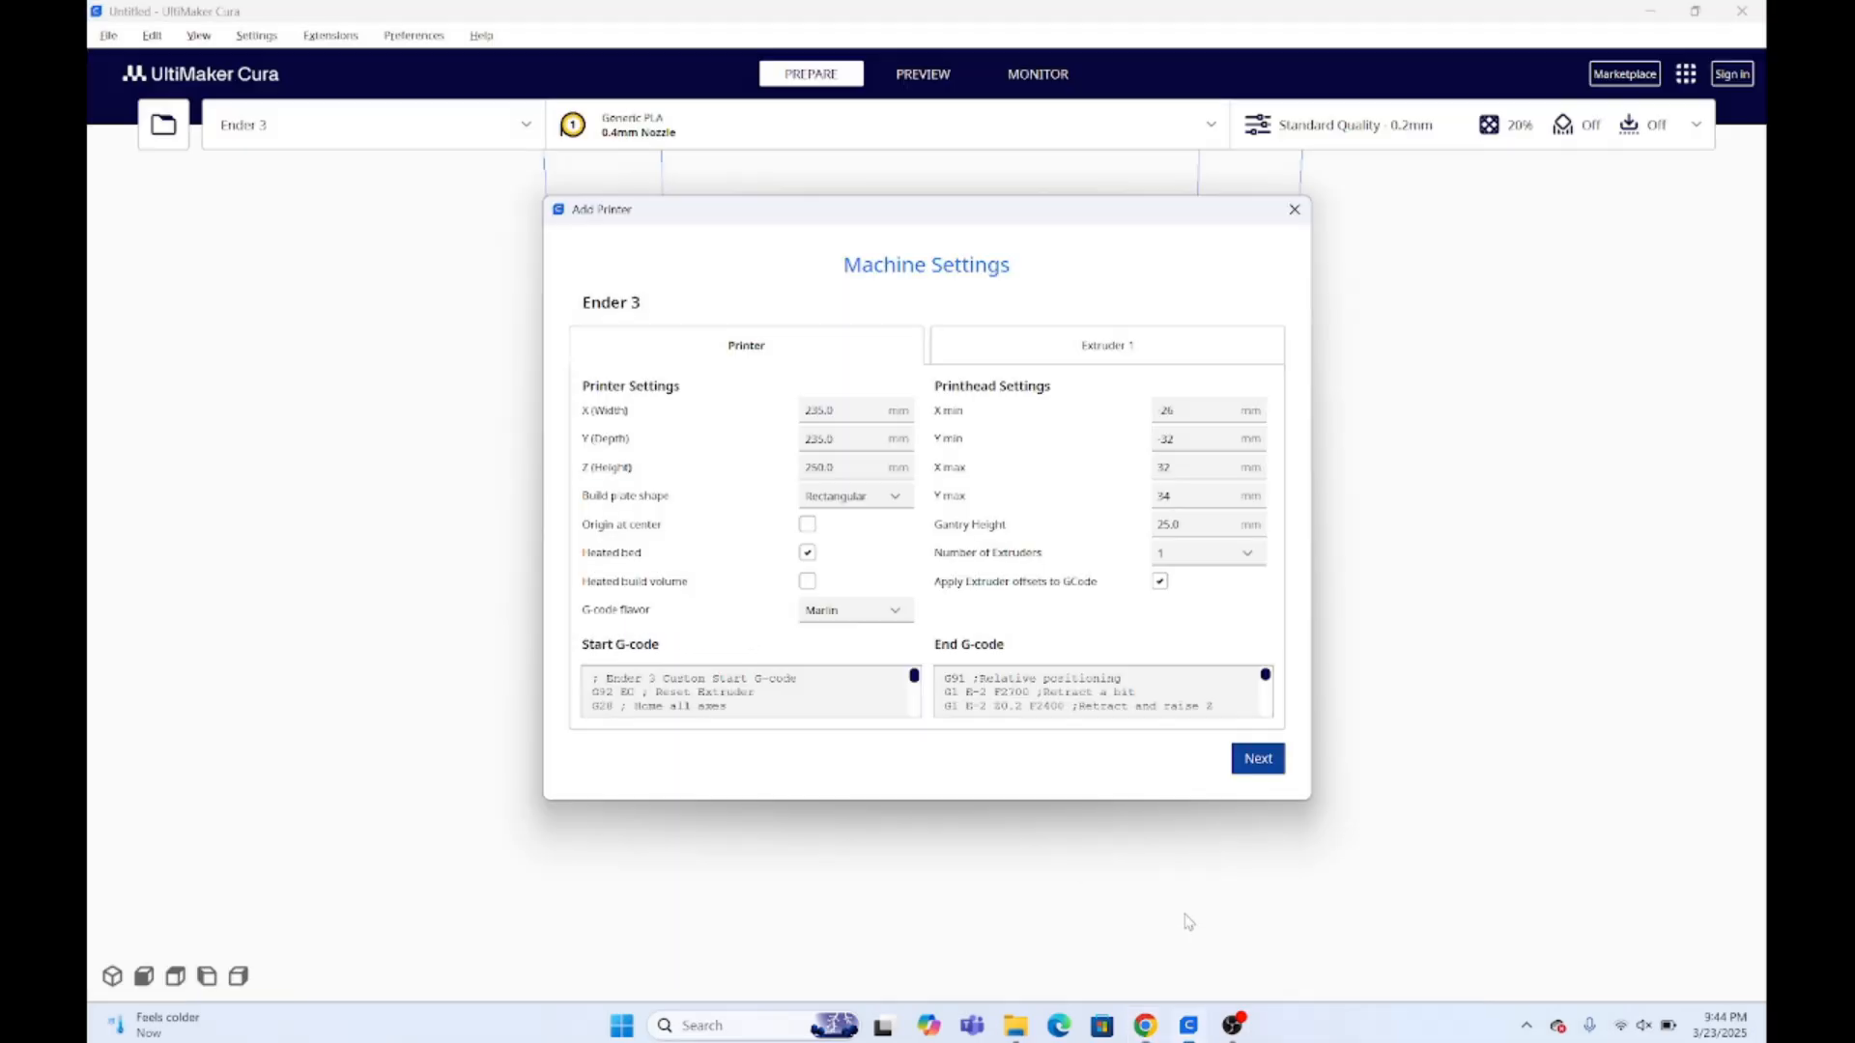
click(165, 125)
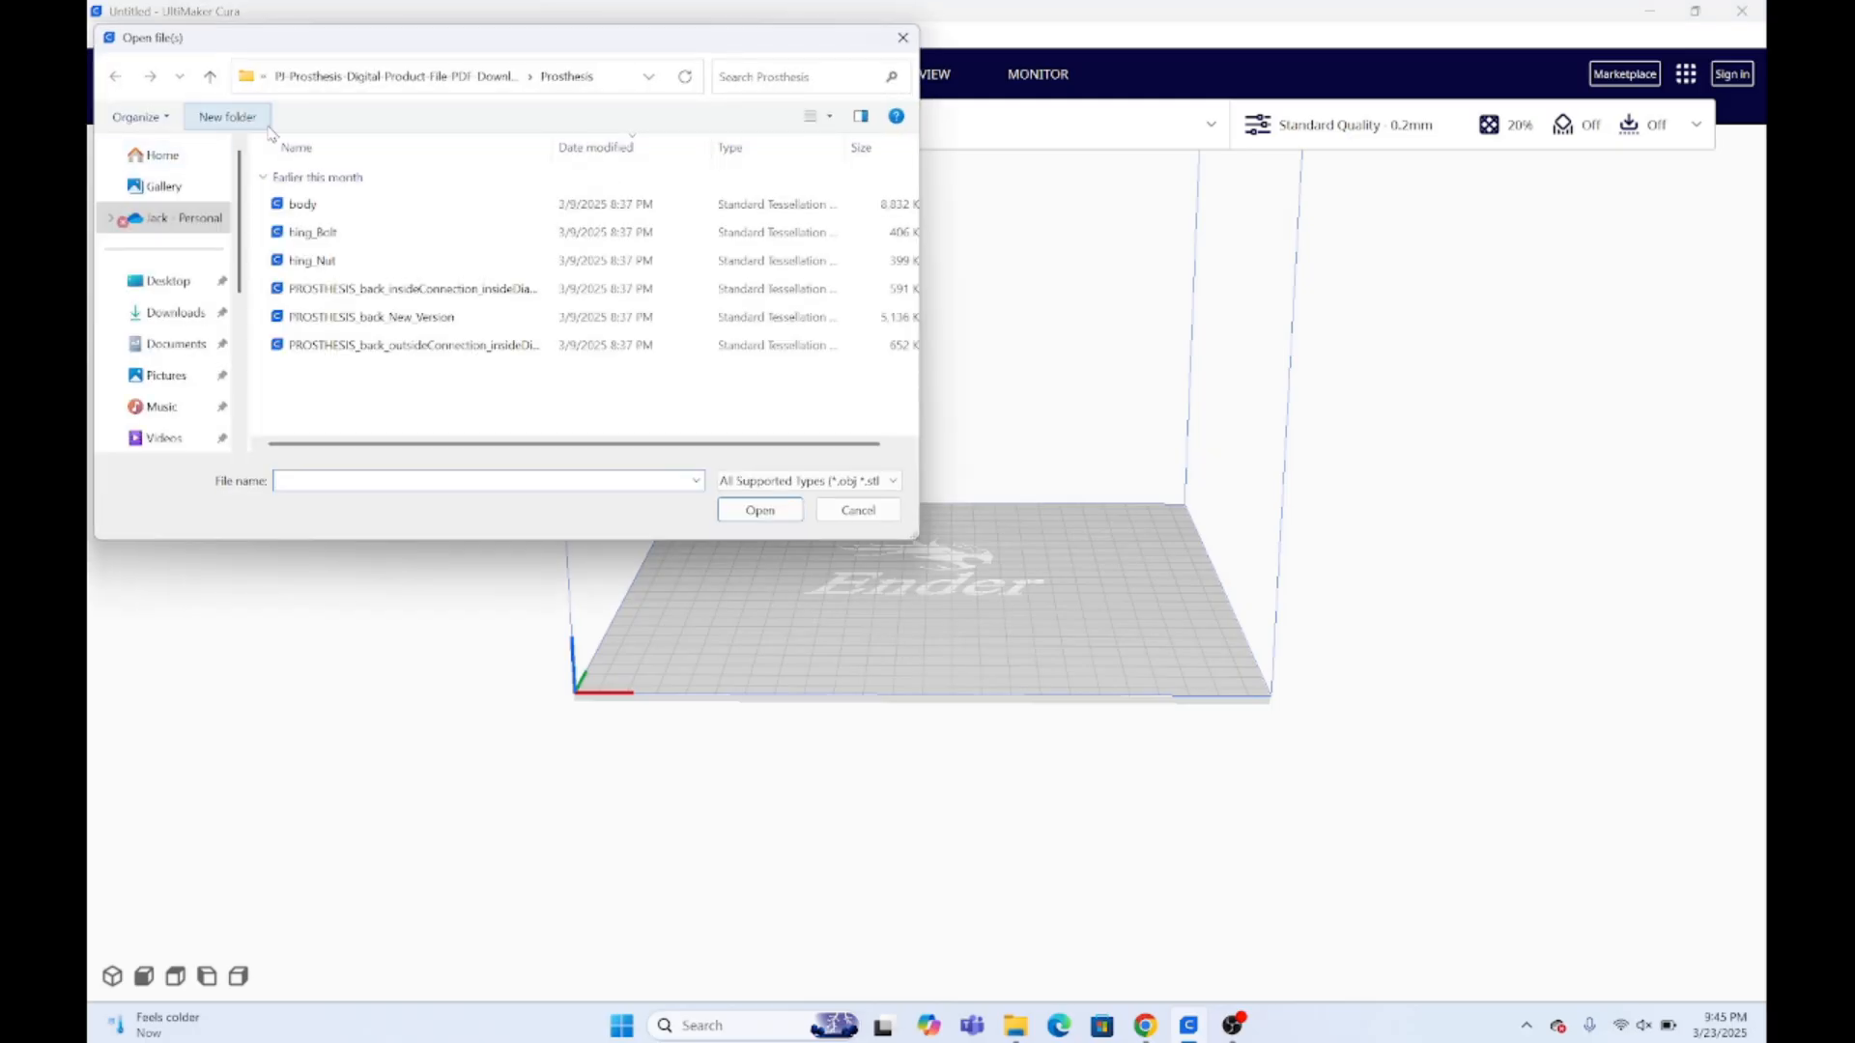
click(175, 312)
double_click(340, 205)
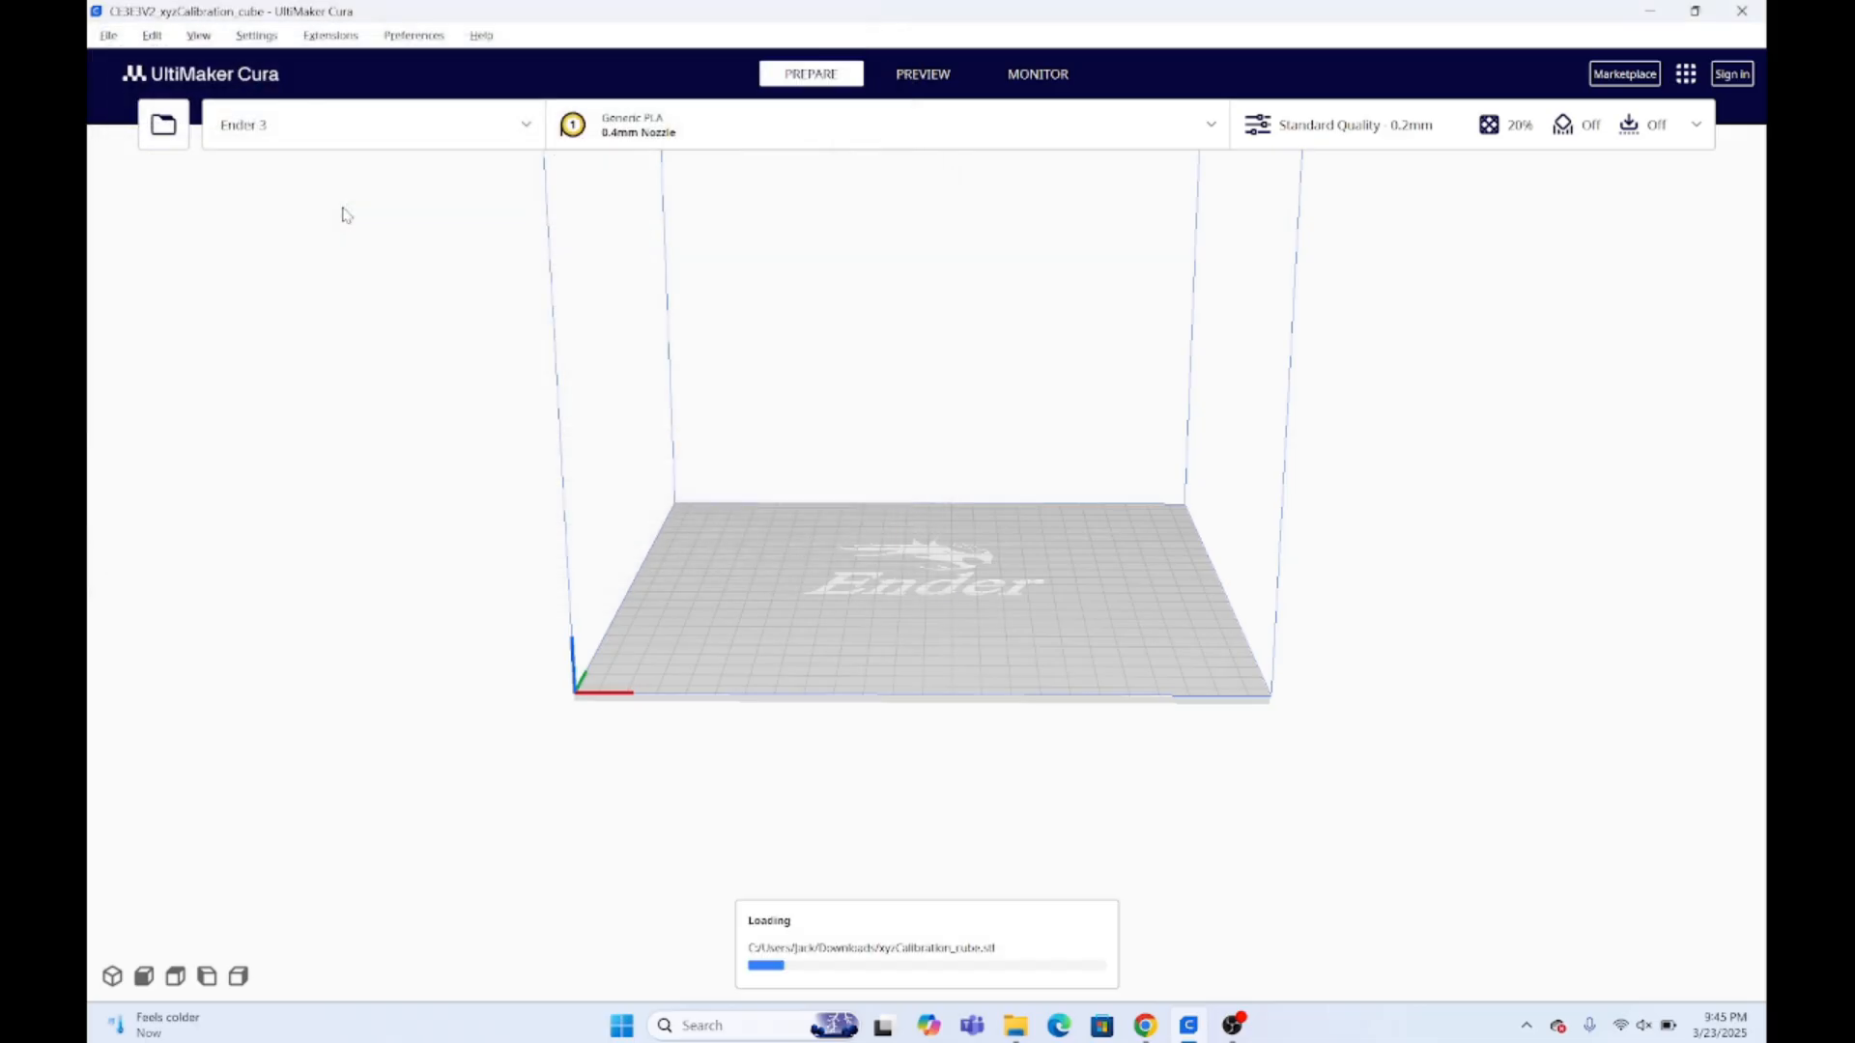
Inspect the calibration cube on the build plate up close from its X and Y sides
scroll(929, 560, up, 5)
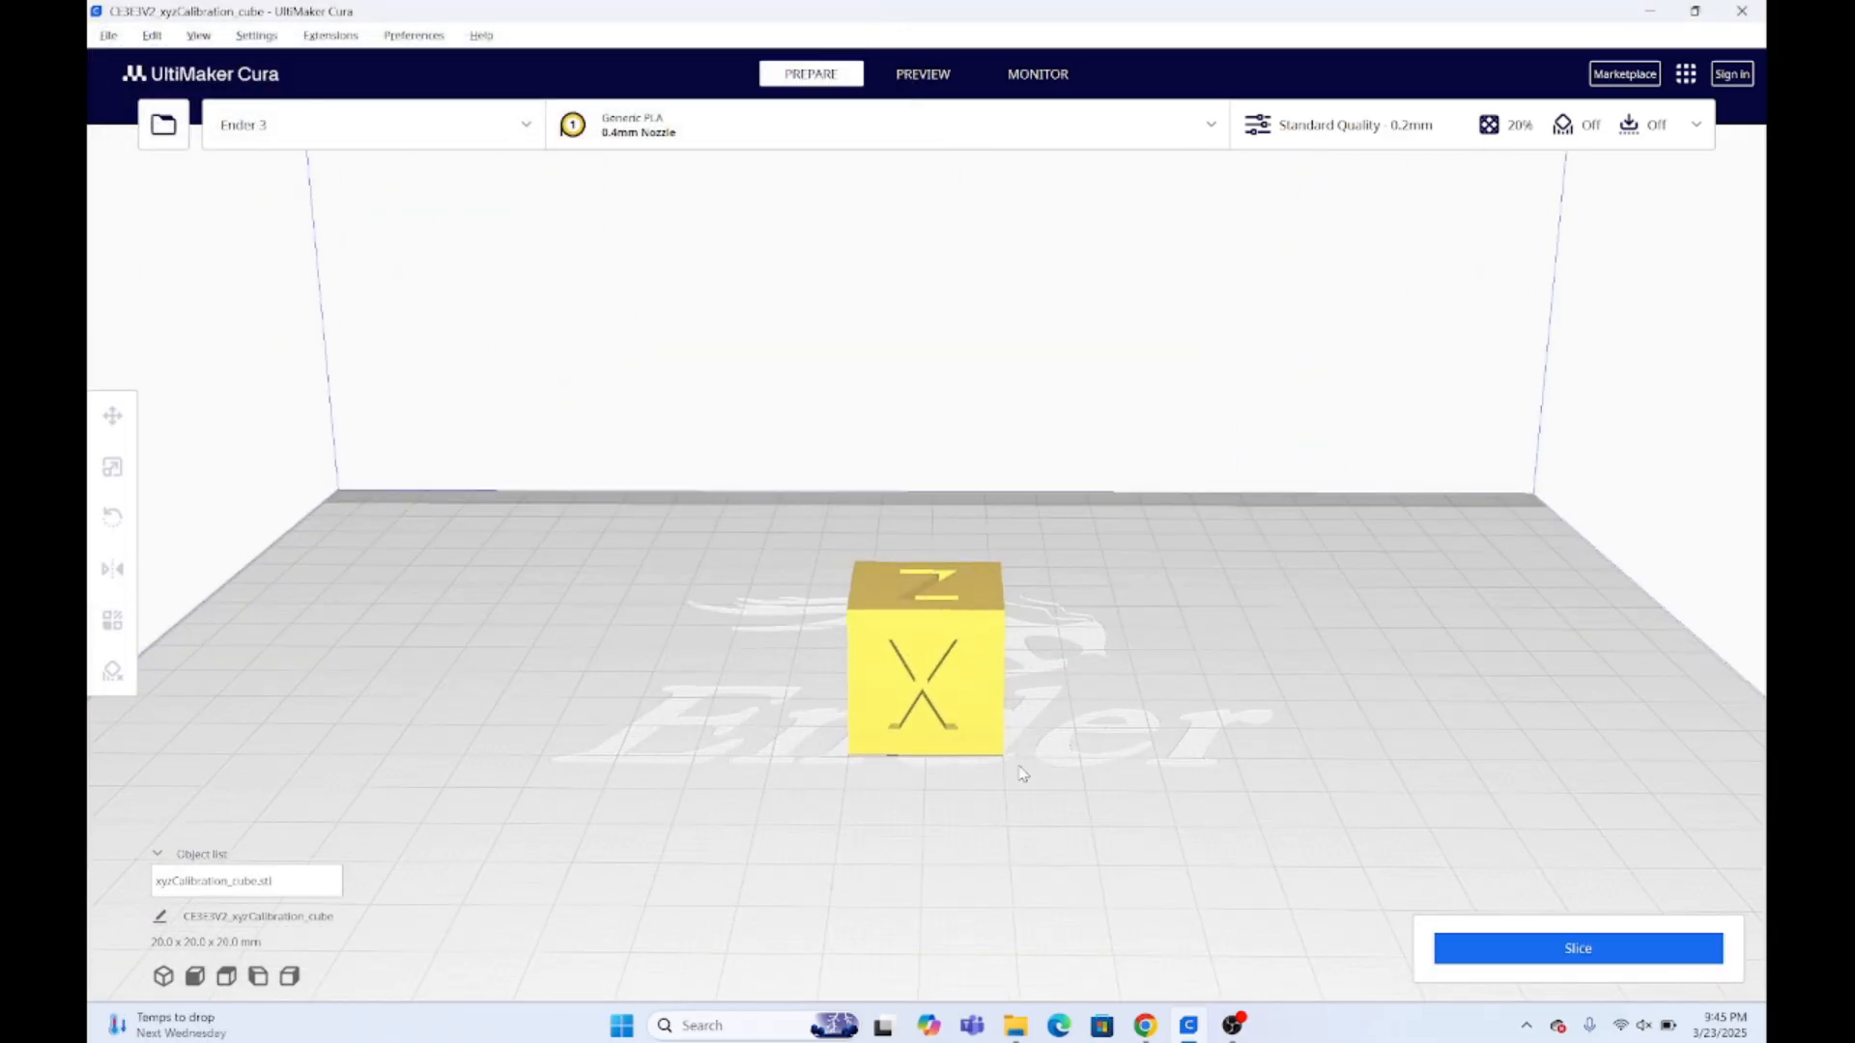
key(Right)
key(Right)
key(Right)
key(Right)
key(Right)
key(Right)
key(Right)
key(Right)
key(Right)
key(Right)
key(Right)
key(Right)
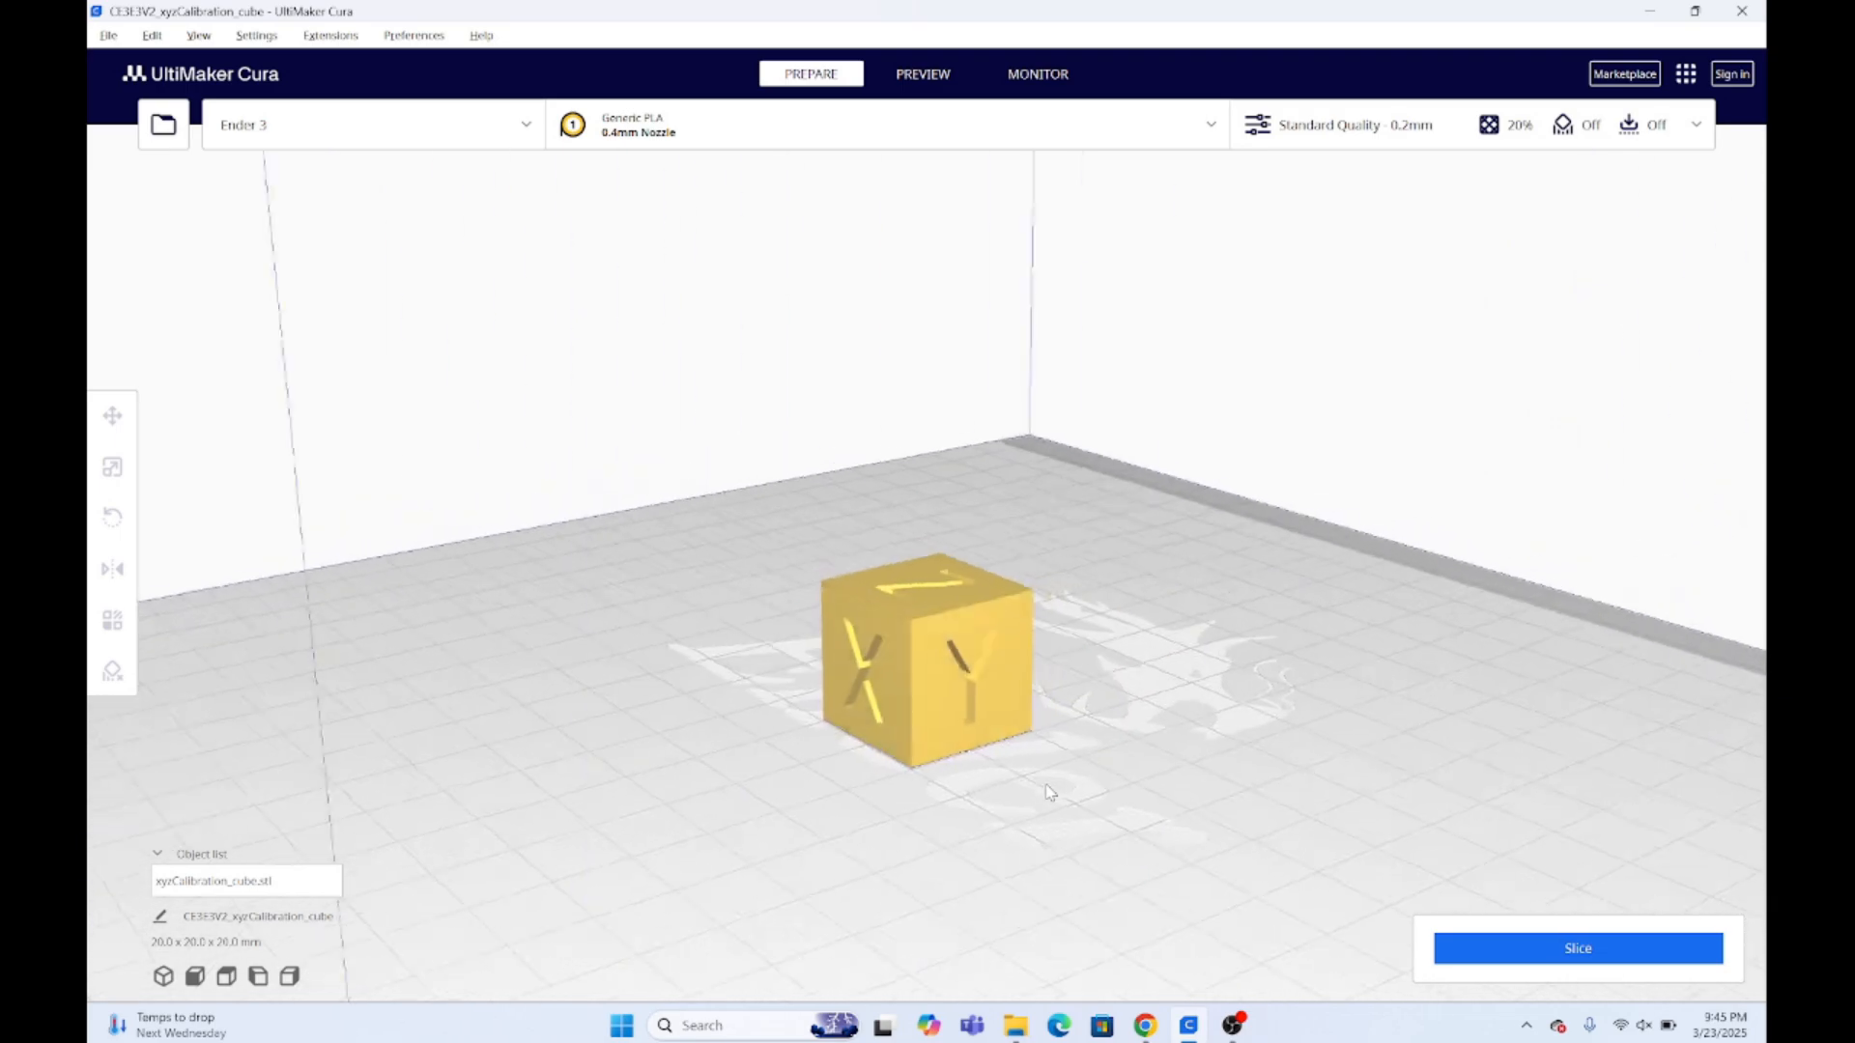
key(Right)
key(Right)
key(Right)
key(Right)
key(Right)
key(Right)
key(Right)
key(Right)
key(Right)
key(Right)
key(Right)
key(Right)
key(Right)
key(Right)
key(Left)
key(Left)
key(Left)
key(Left)
key(Left)
key(Left)
key(Left)
key(Left)
key(Left)
key(Left)
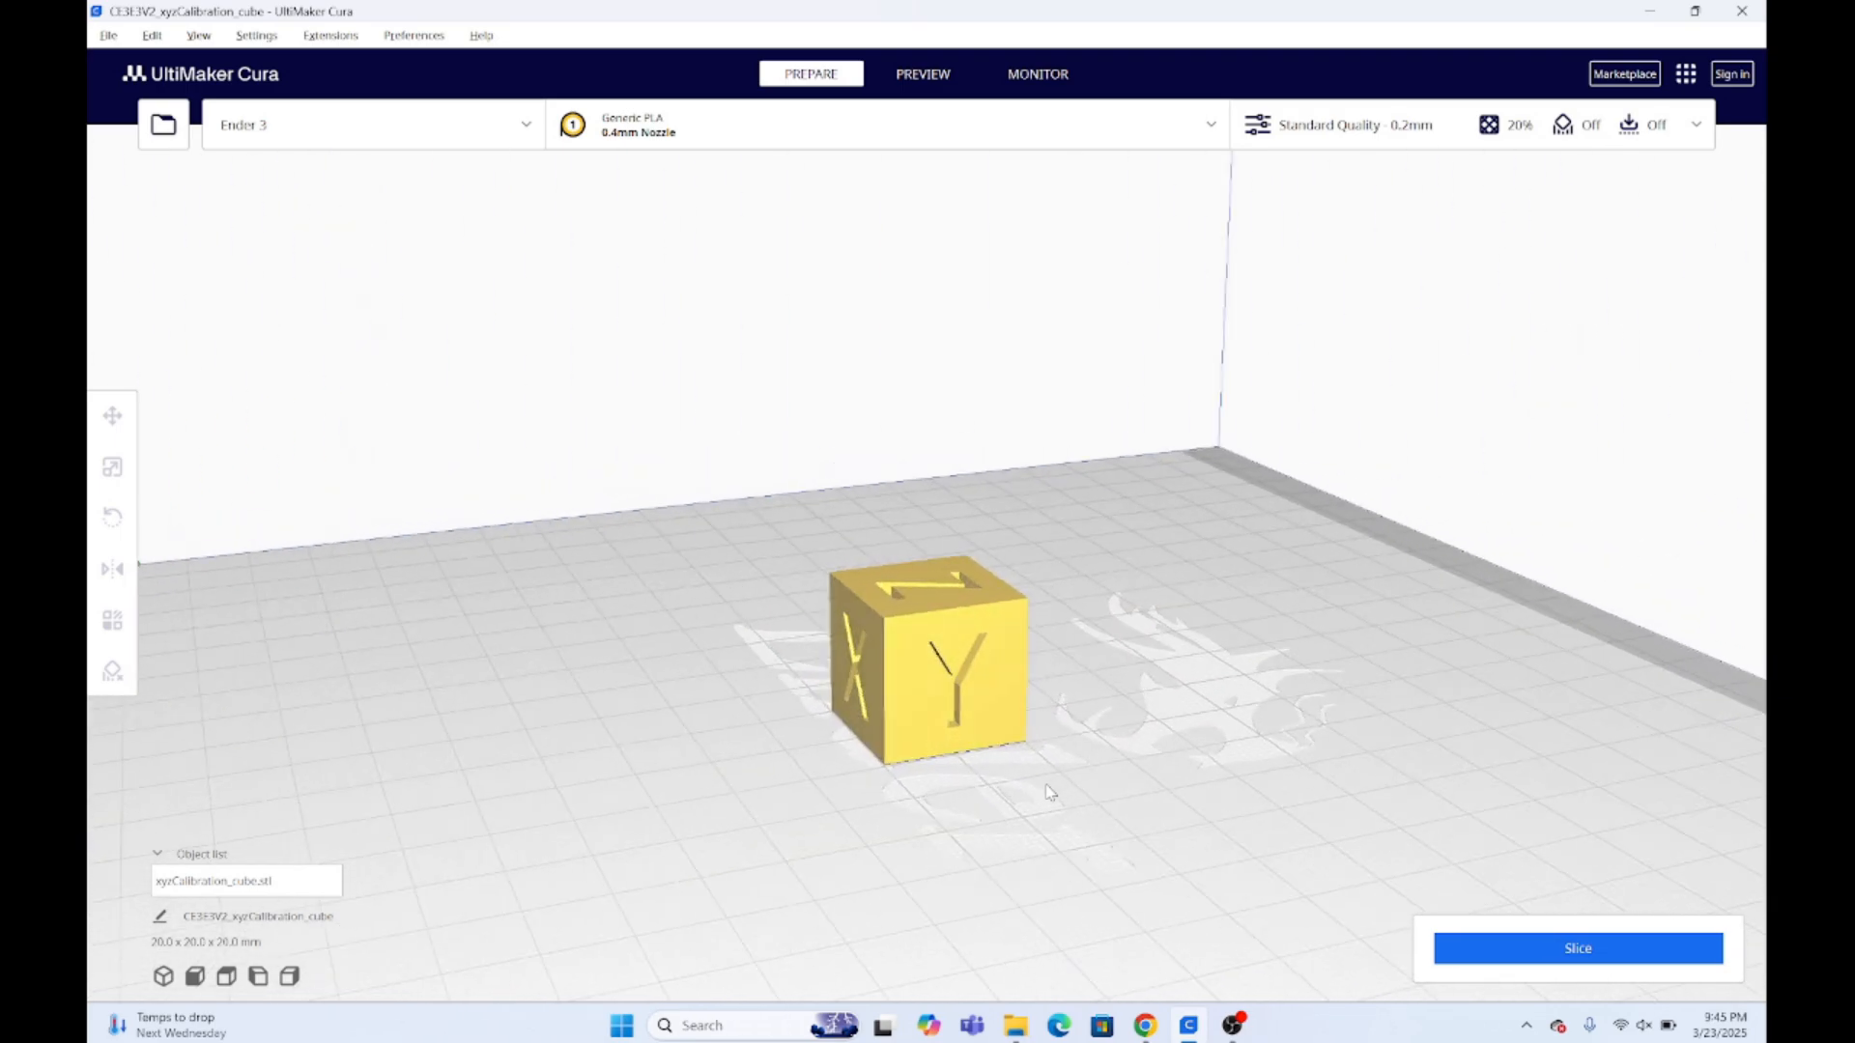
key(Left)
key(Left)
key(Left)
key(Left)
key(Left)
key(Left)
key(Left)
key(Left)
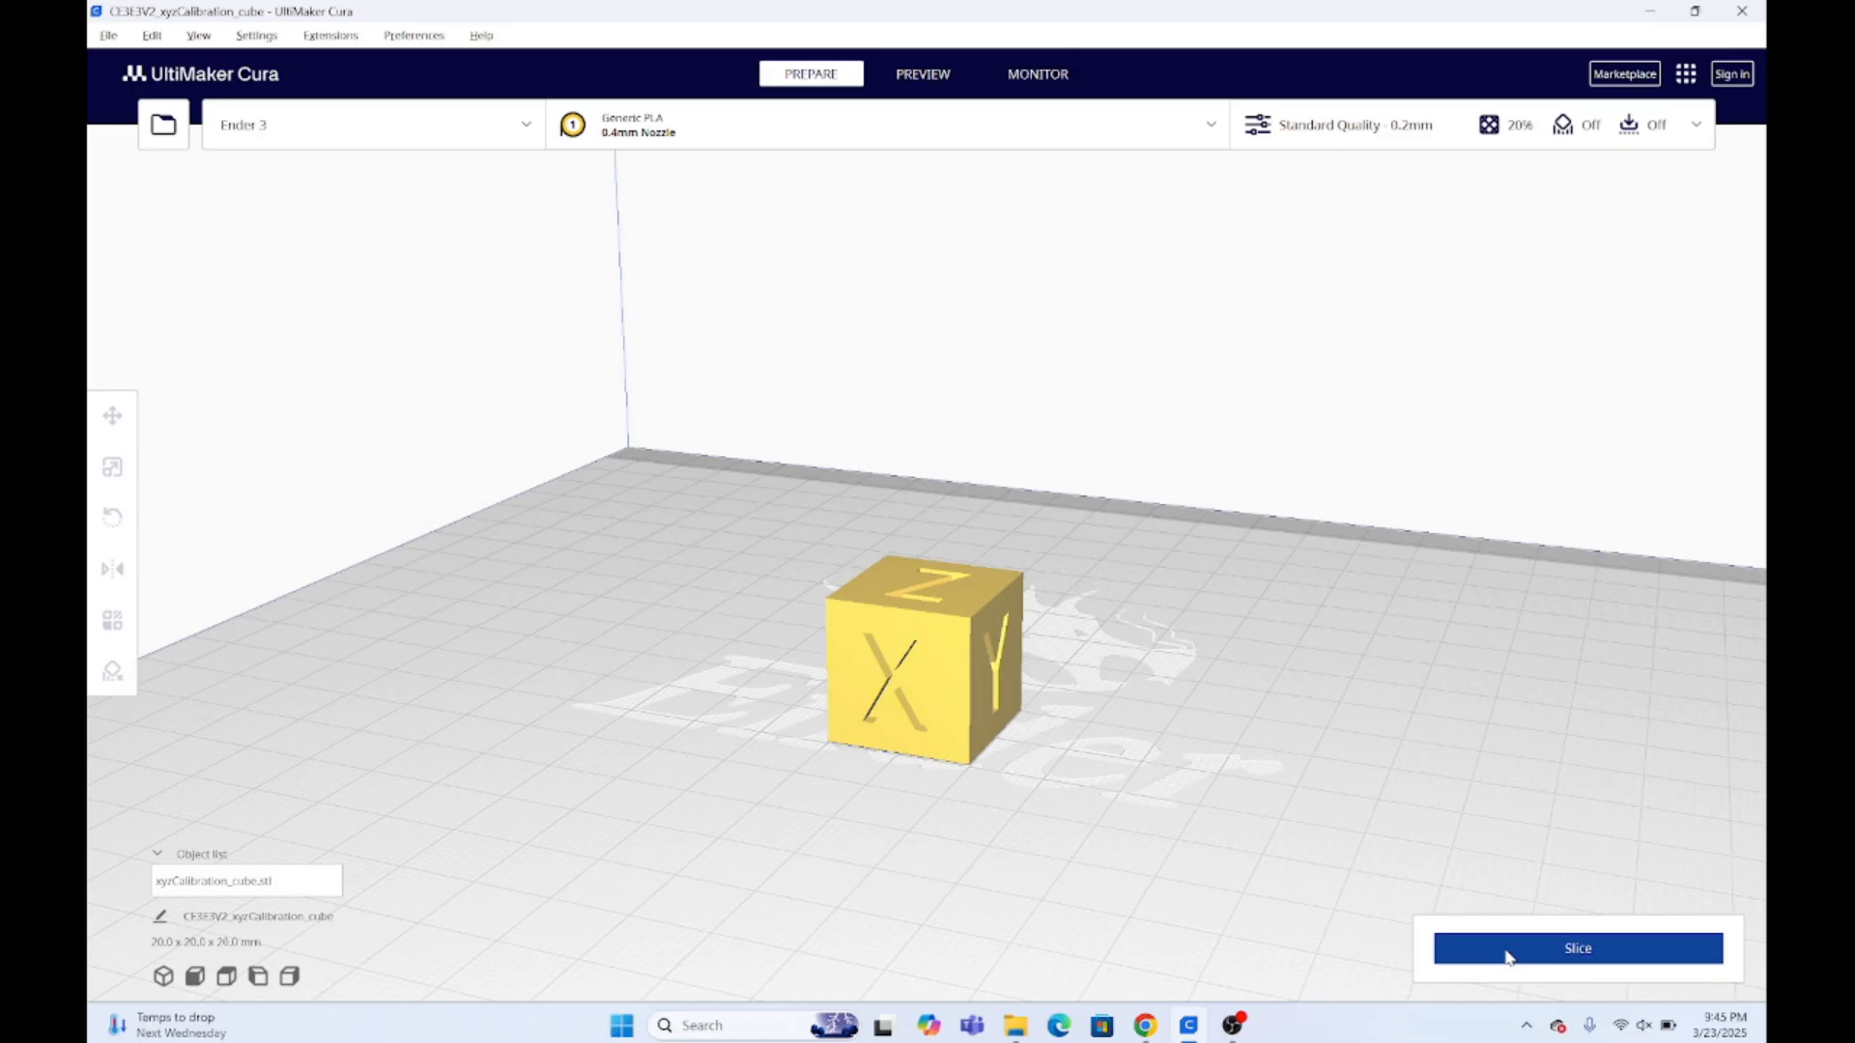
Choose the Standard Quality - 0.2 mm profile in the print settings
click(1351, 141)
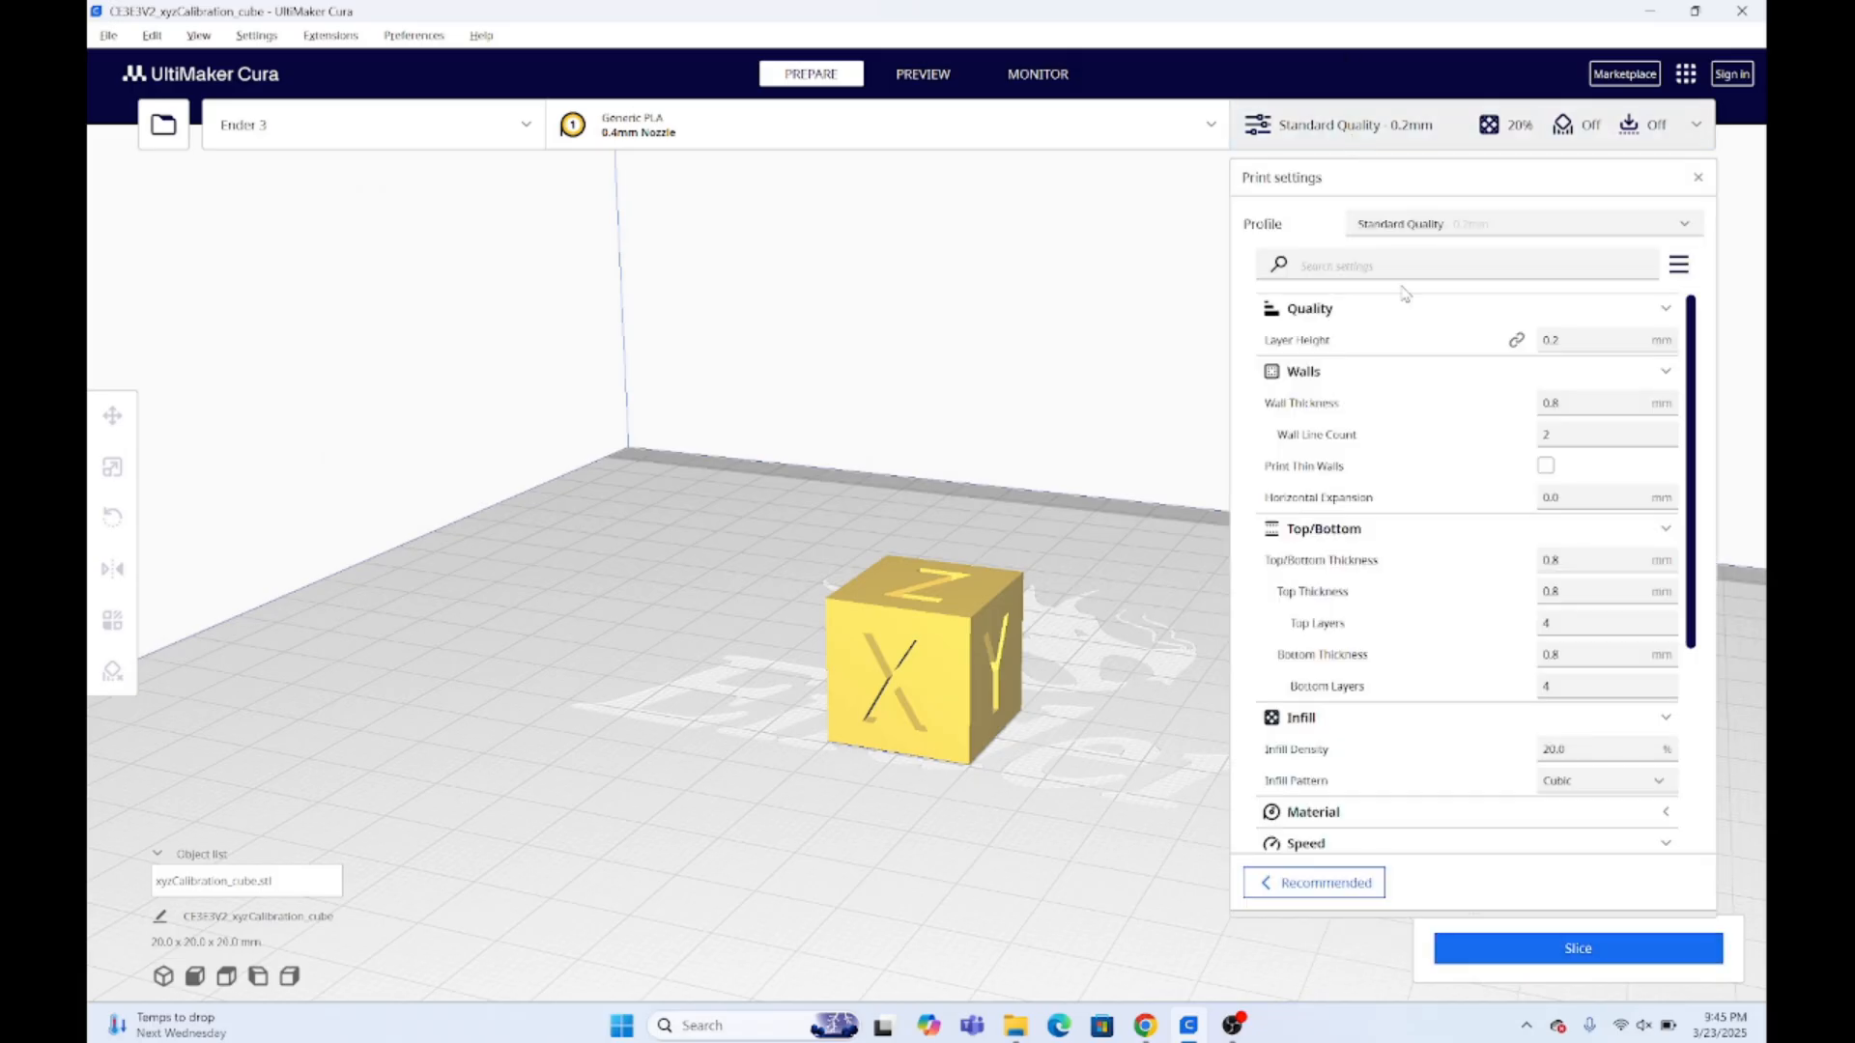
click(1425, 224)
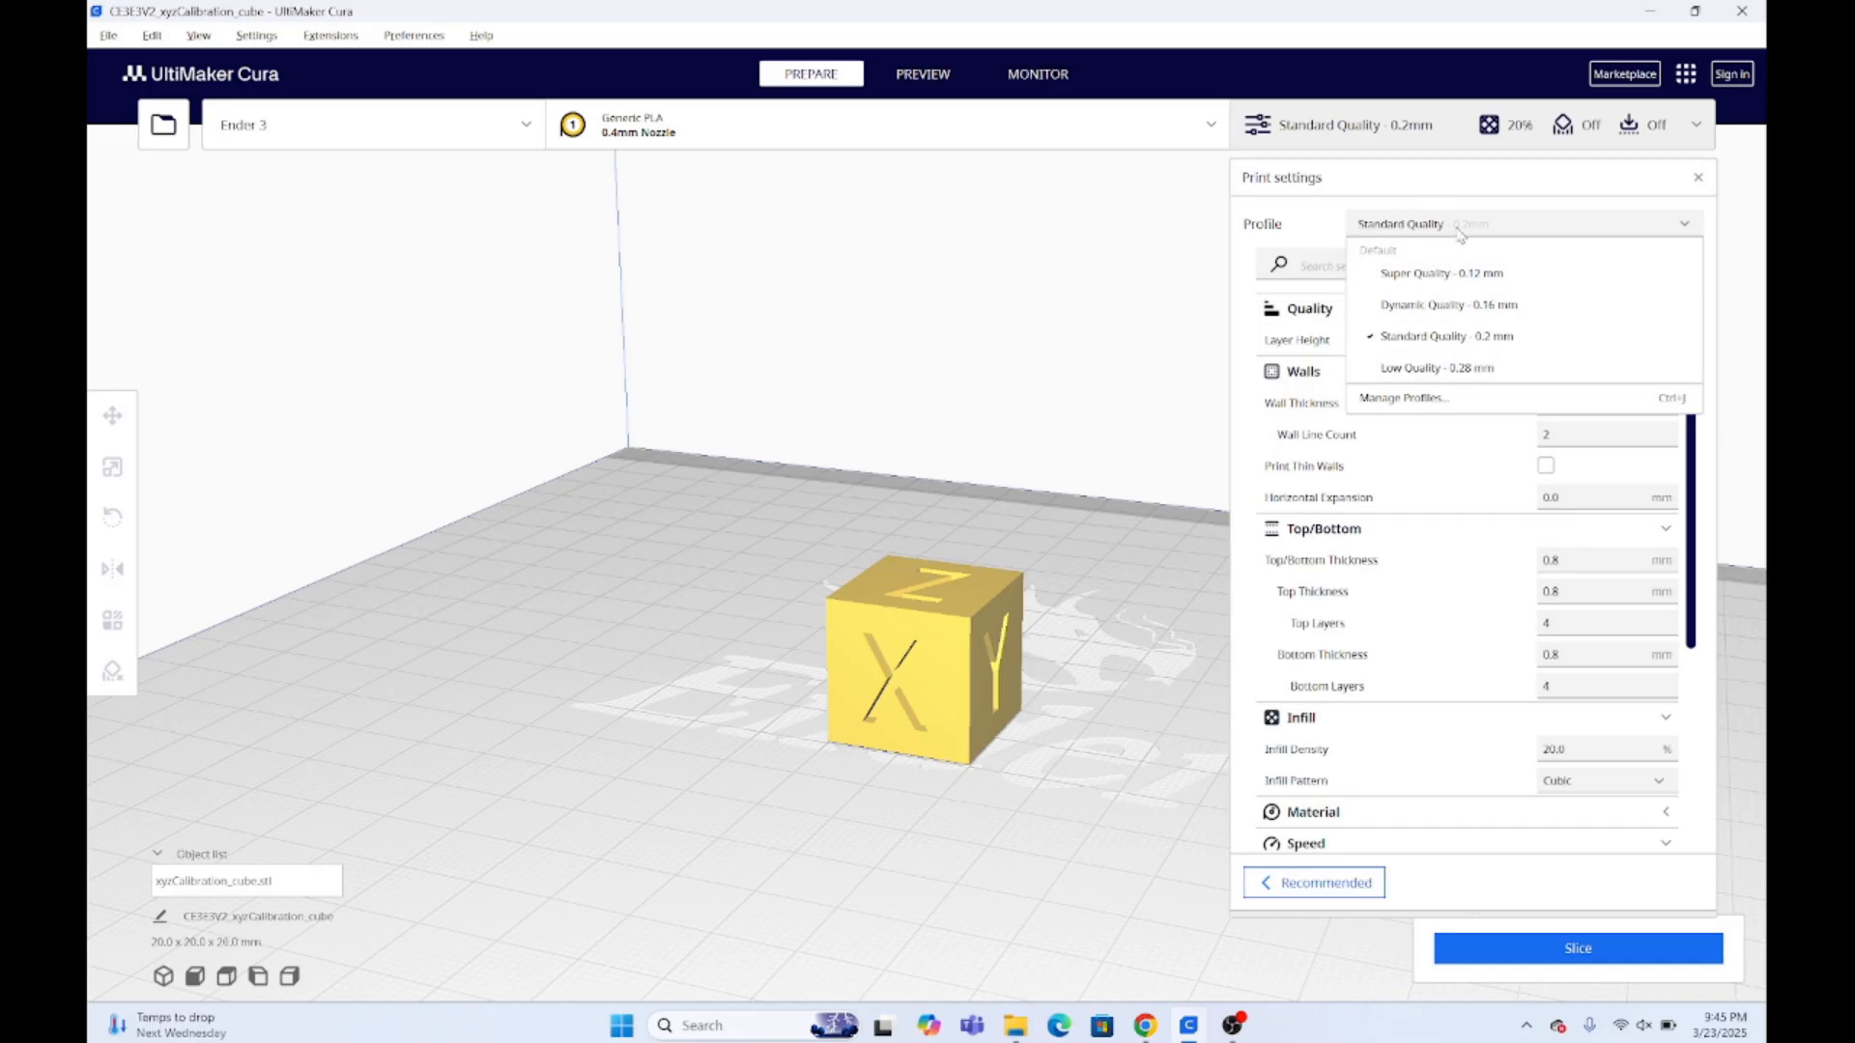
click(1524, 345)
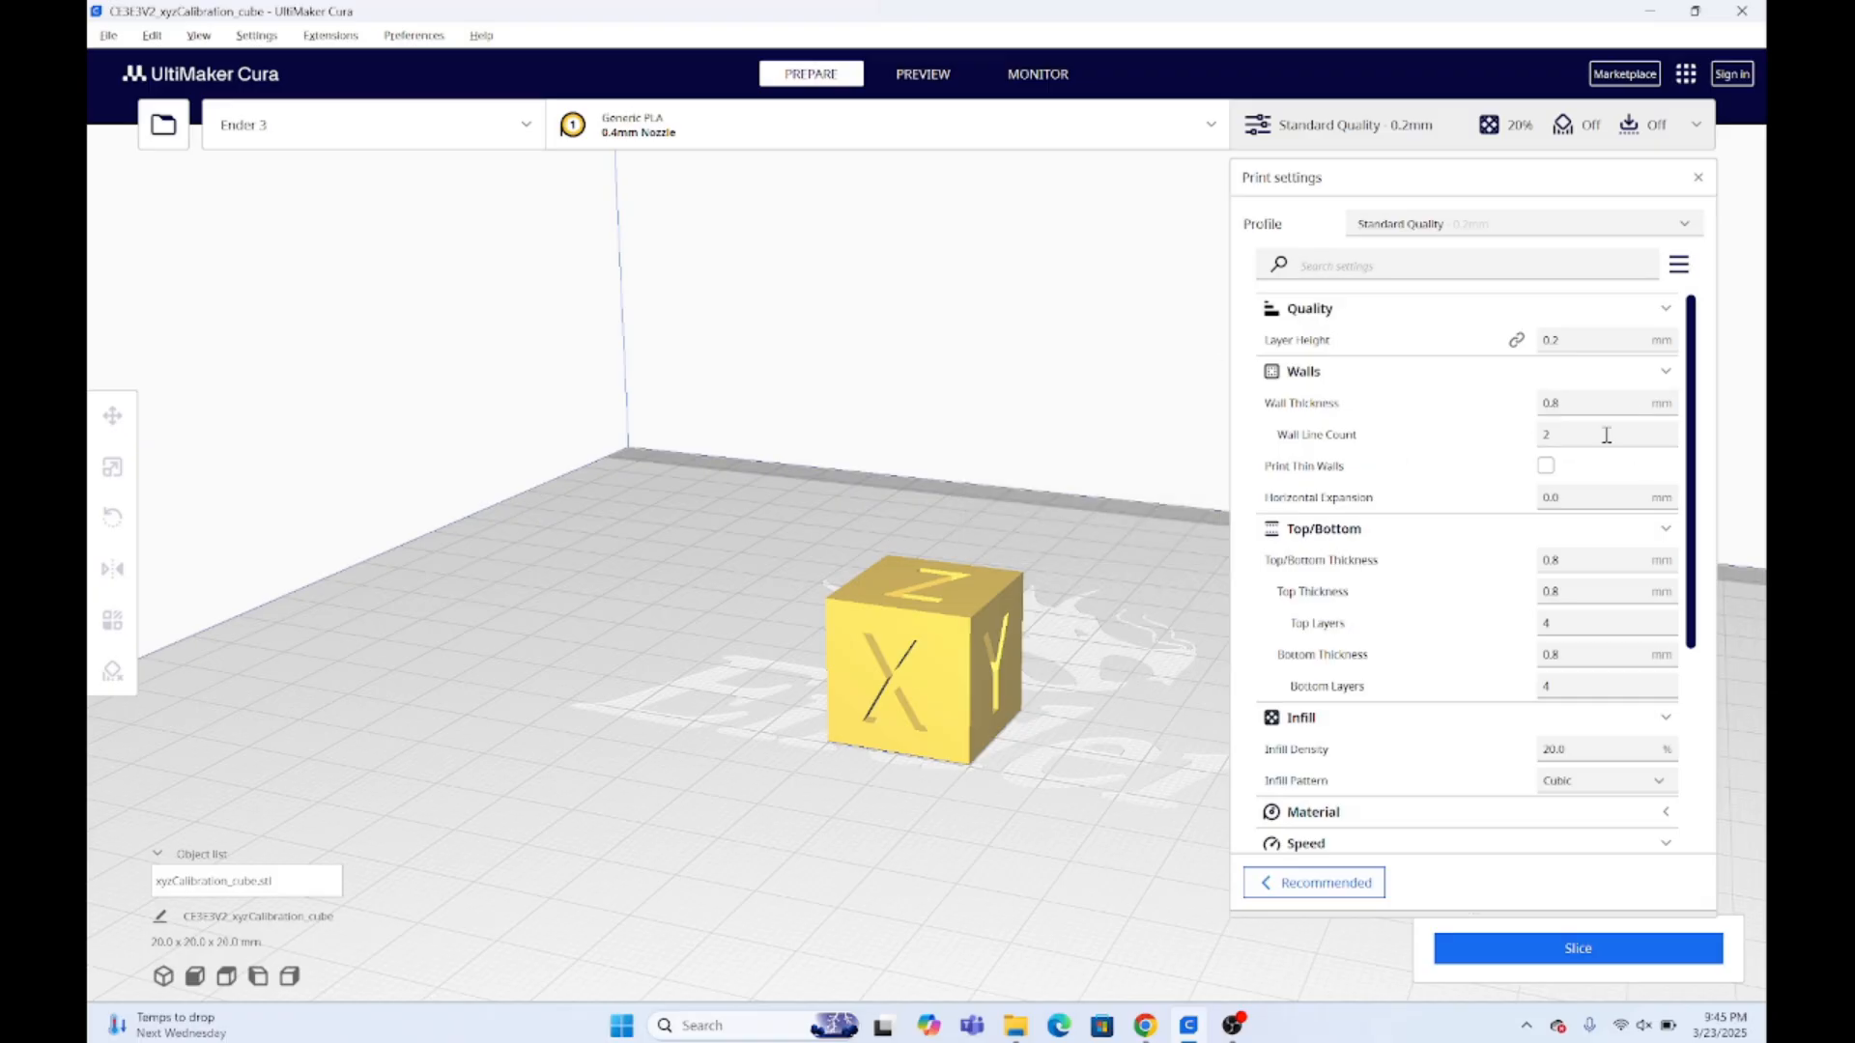
Review the wall, top/bottom, infill, speed, support and build plate adhesion settings, and close the print settings
mouse_move(1299, 493)
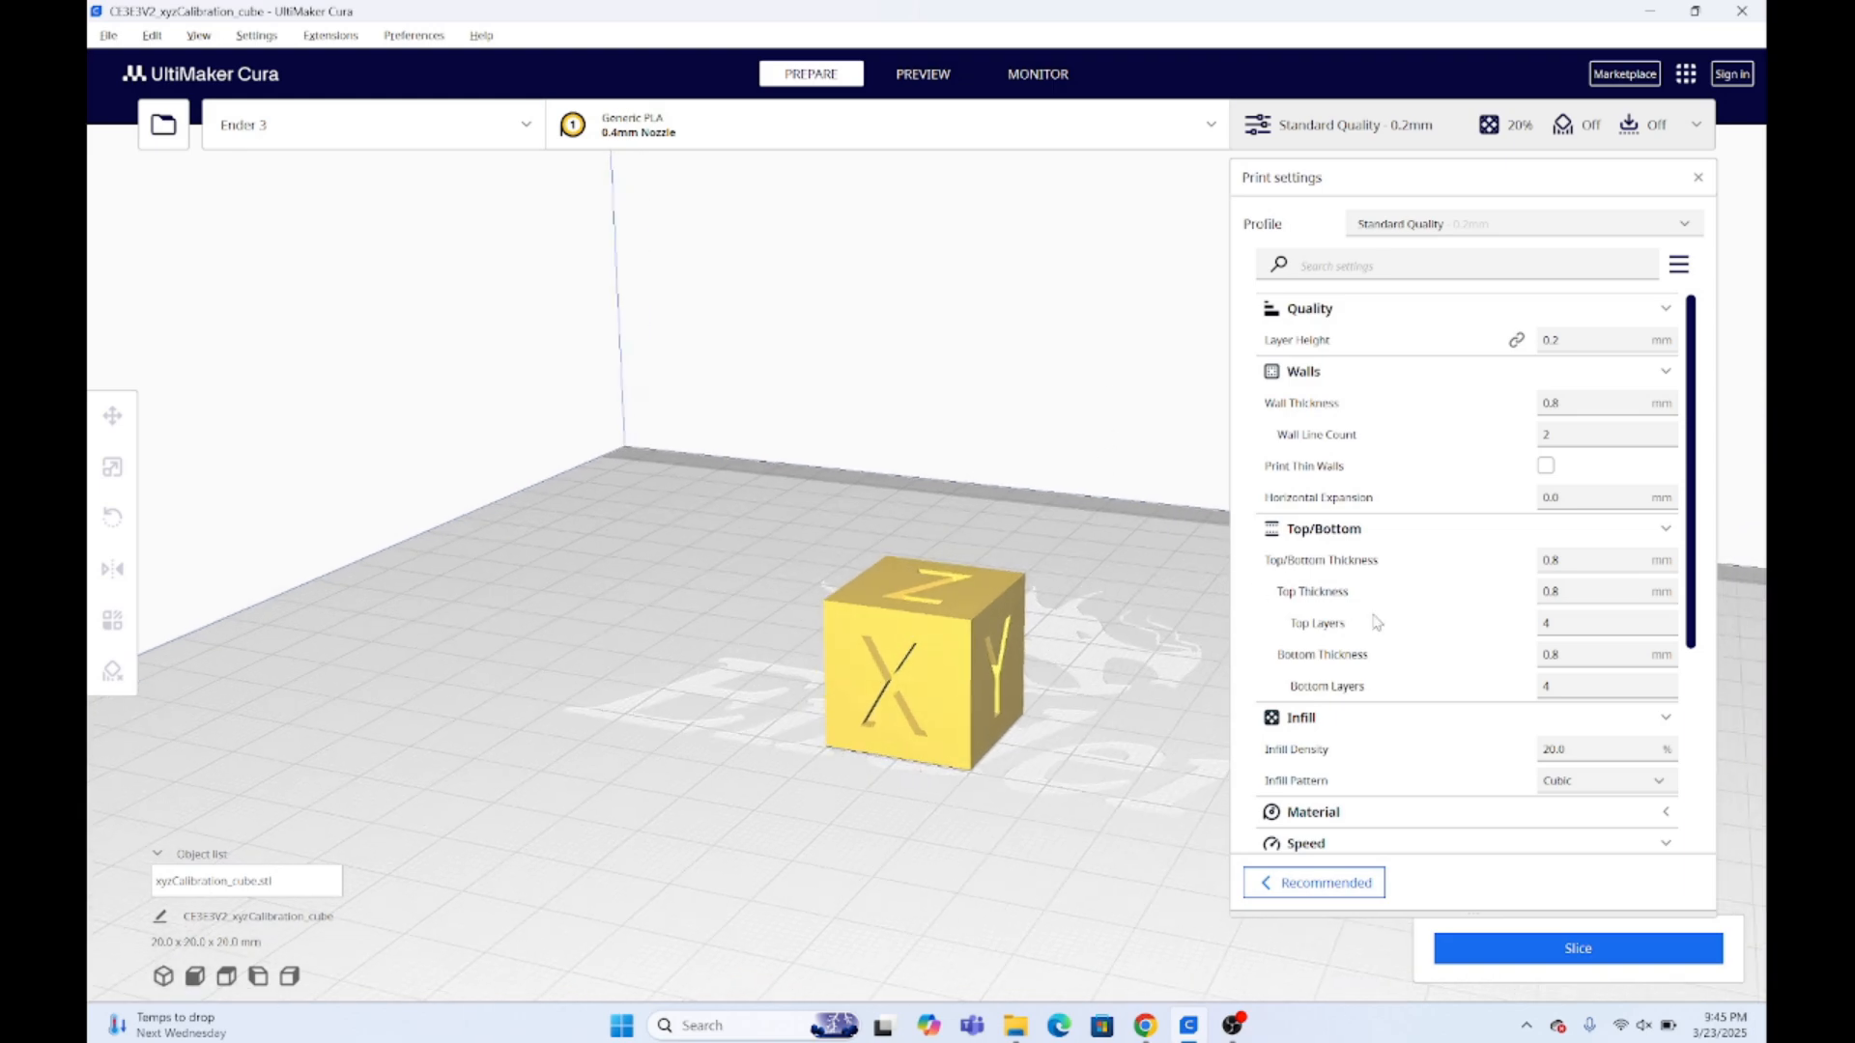
scroll(1380, 643, down, 3)
scroll(1380, 644, down, 1)
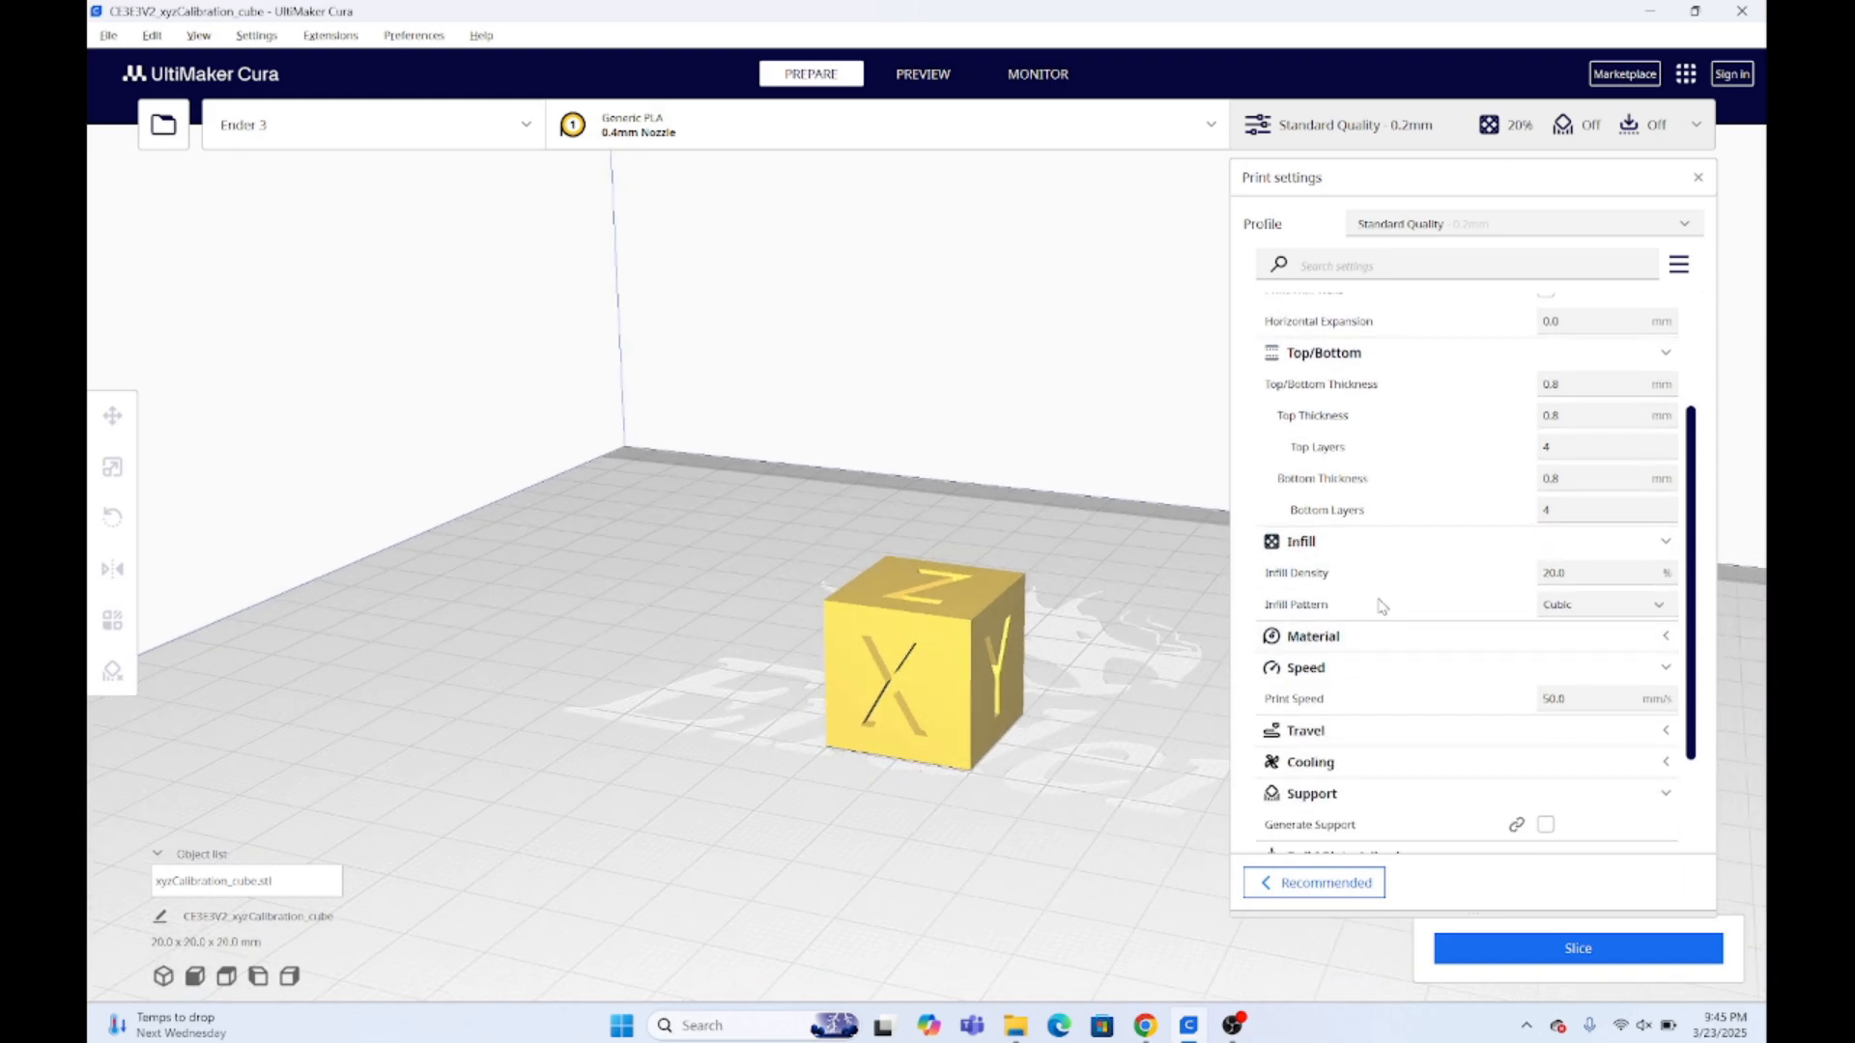
mouse_move(1312, 580)
scroll(1468, 502, down, 3)
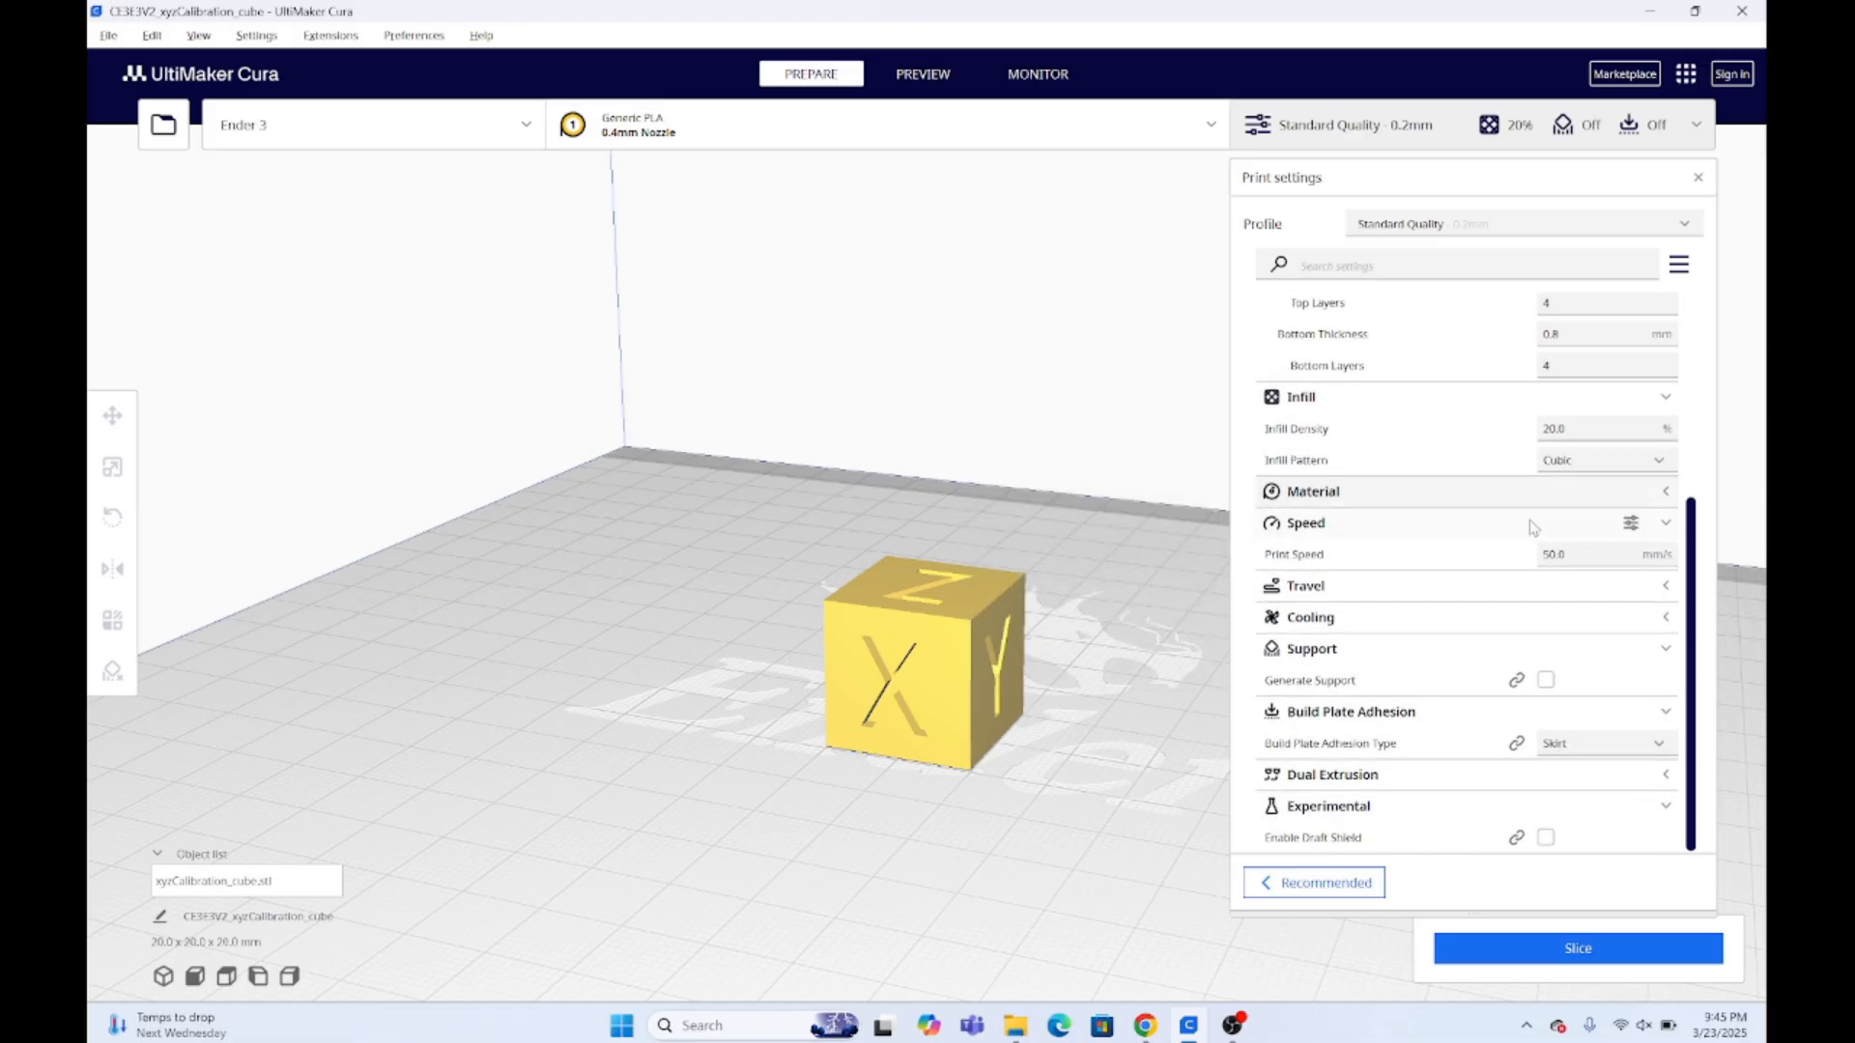
click(1695, 179)
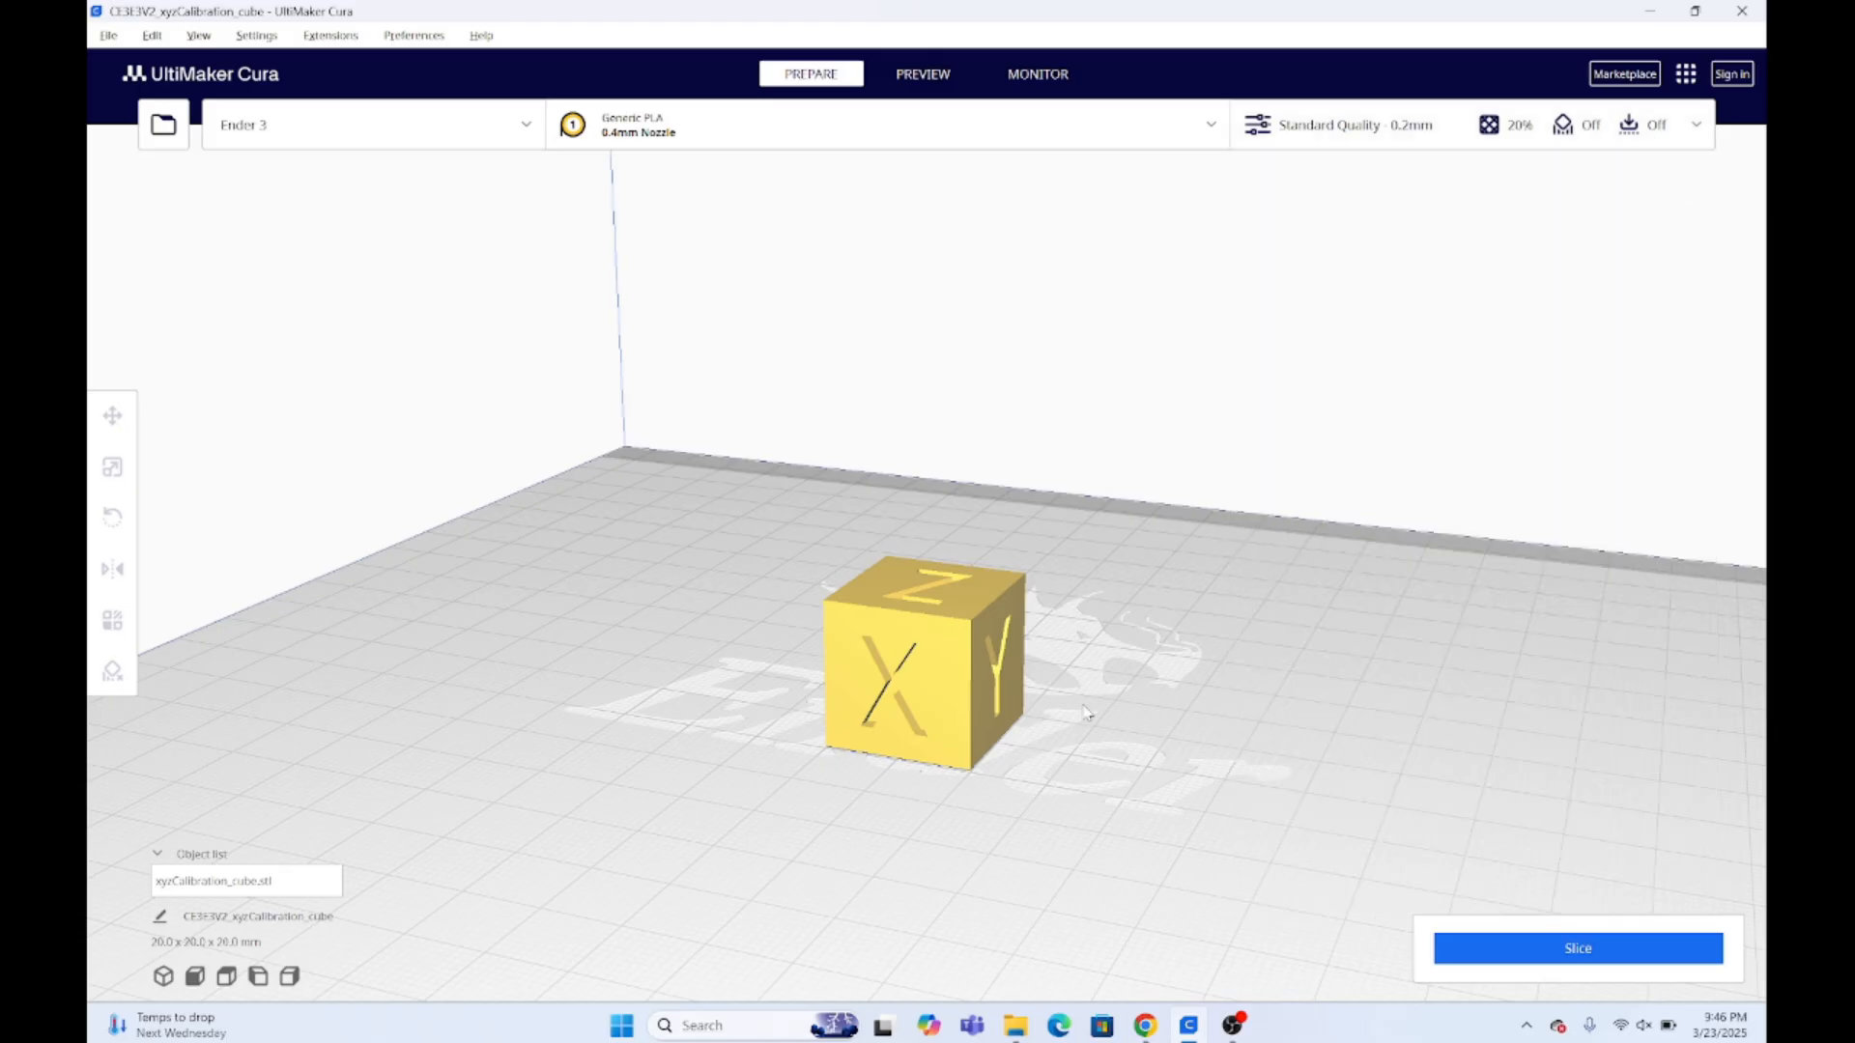
Slice the calibration cube with the current Standard Quality - 0.2mm settings
key(Up)
key(Up)
key(Up)
key(Up)
key(Up)
key(Up)
key(Up)
key(Up)
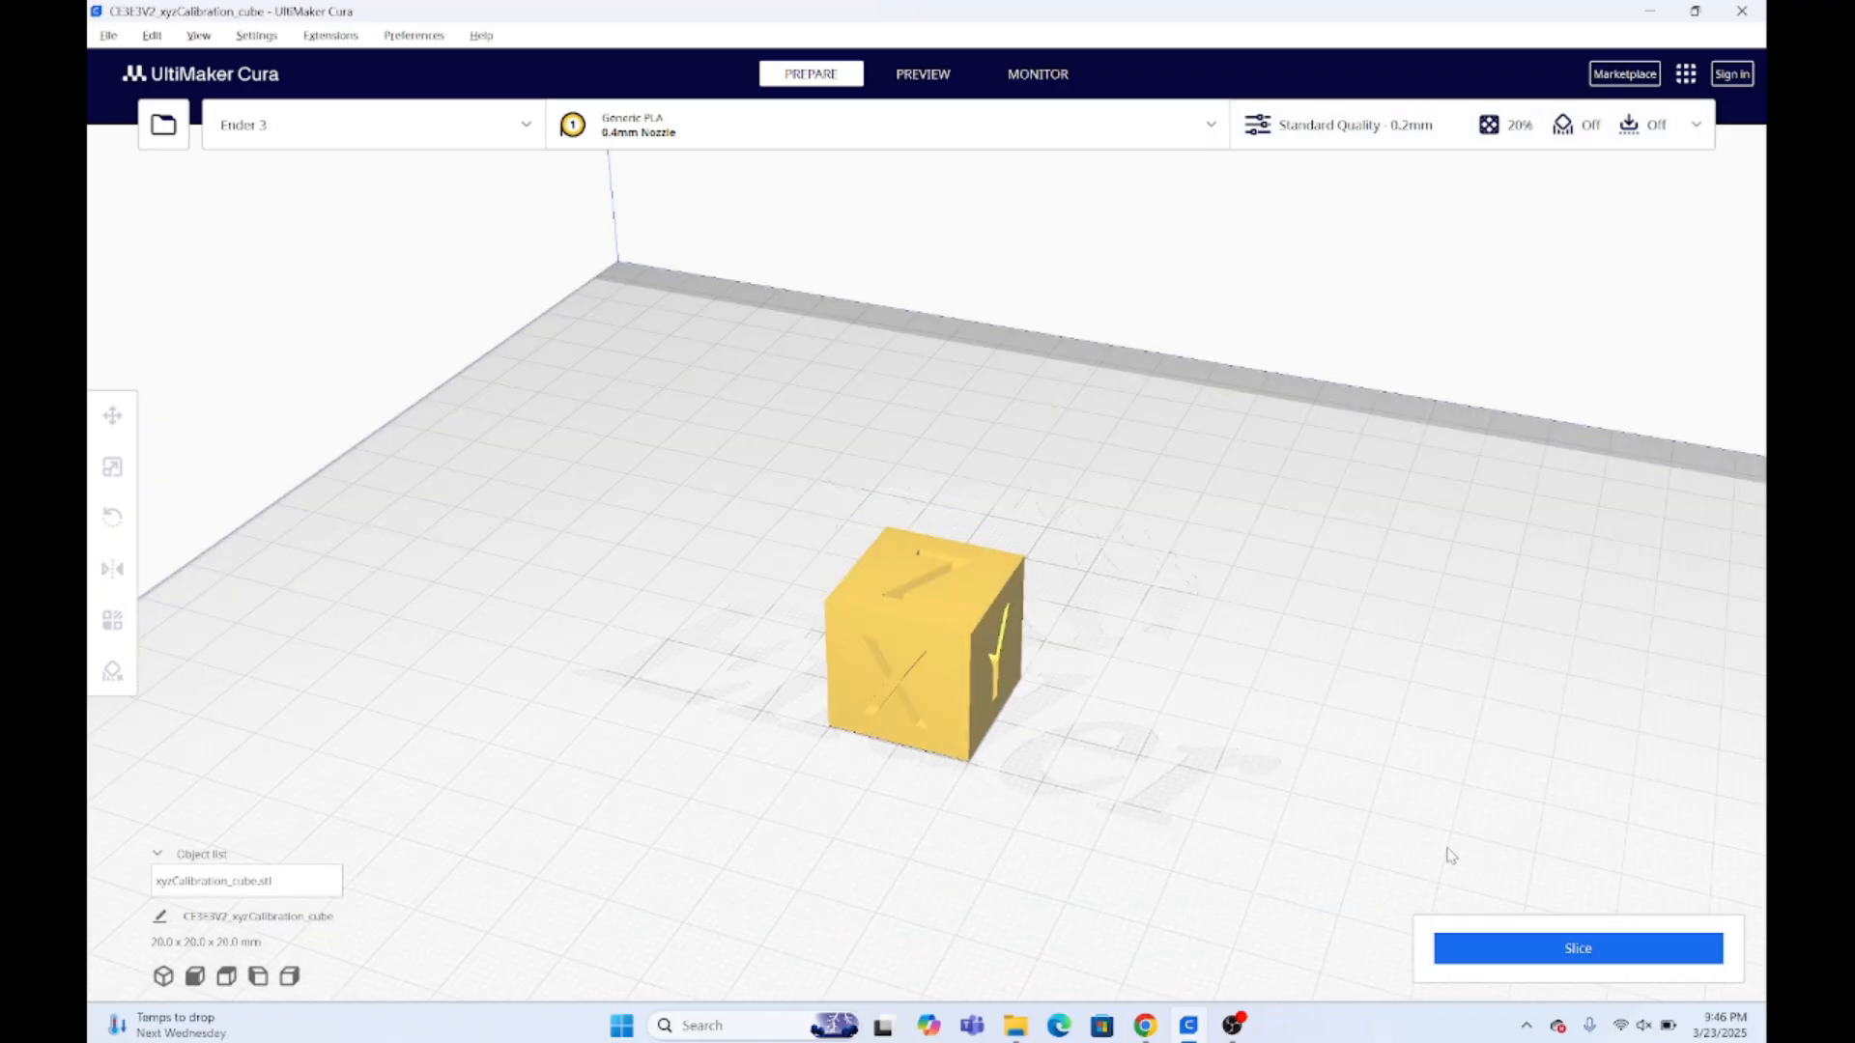
click(1525, 959)
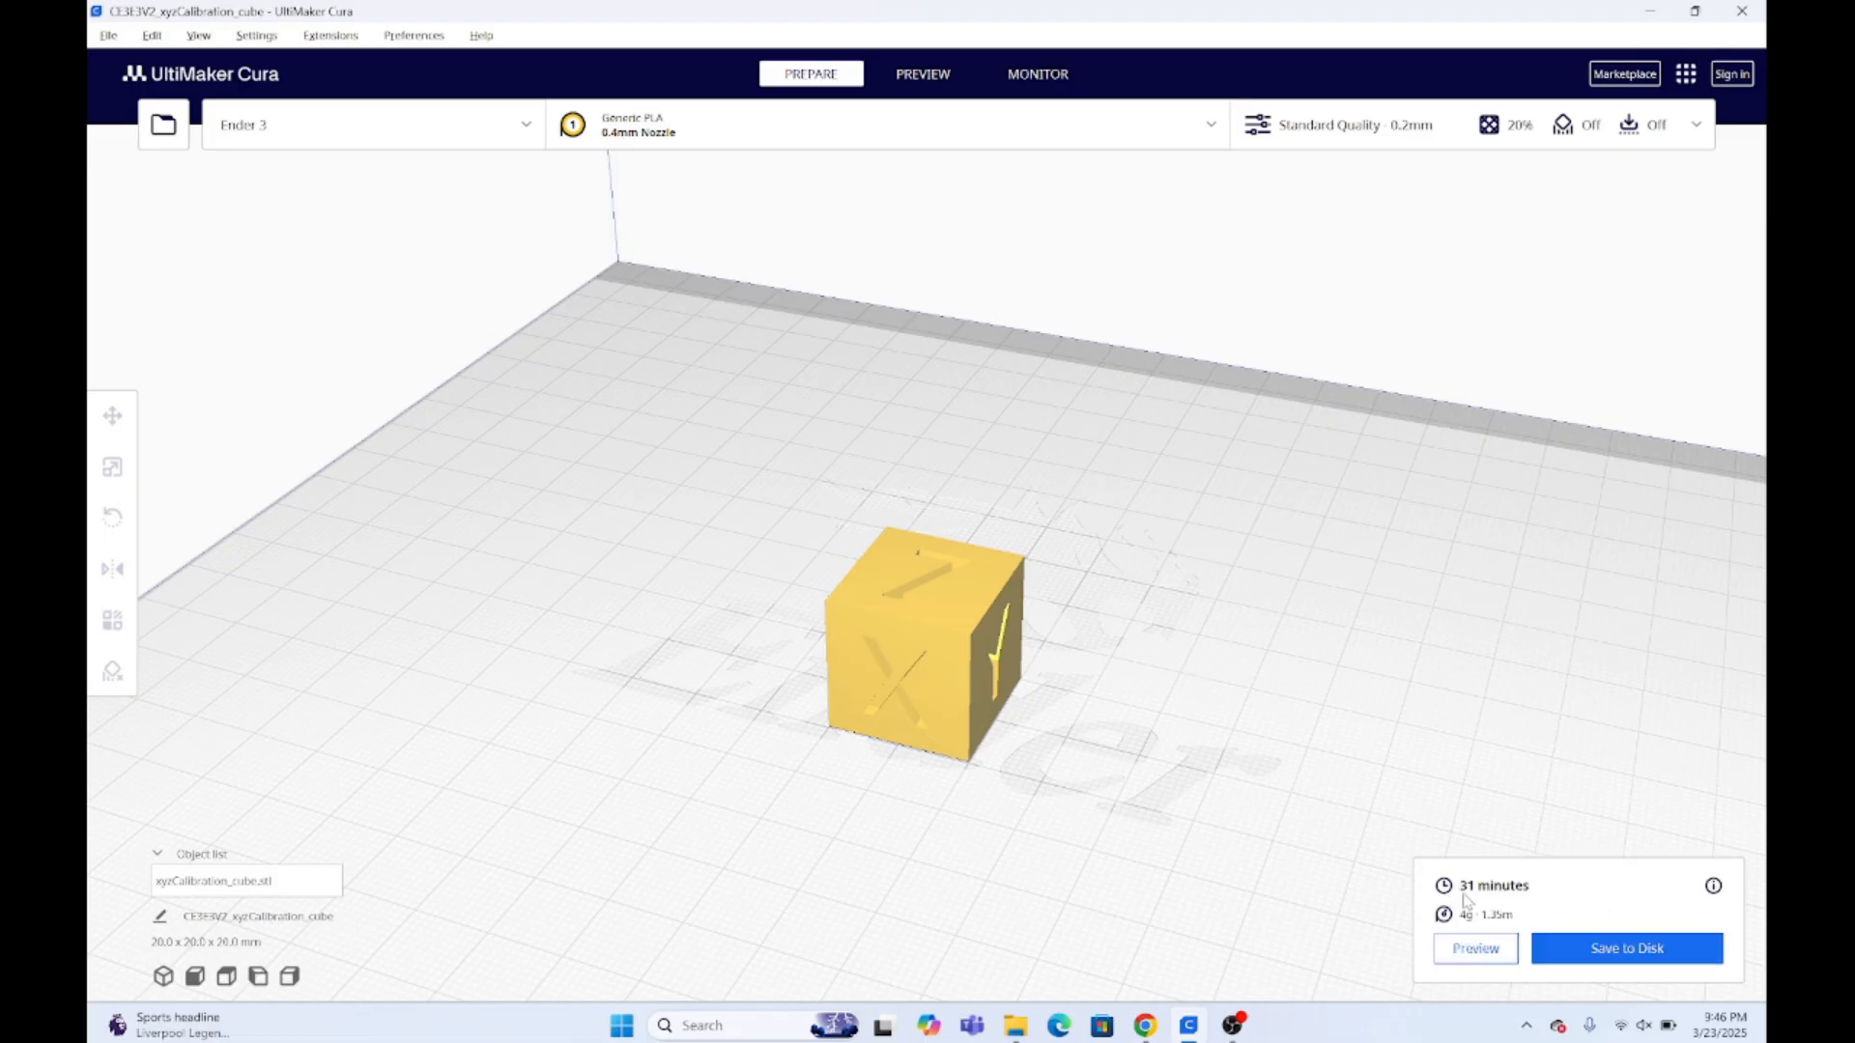
Open the layer preview of the sliced calibration cube and inspect its top, sides and surrounding skirt up close
click(1473, 949)
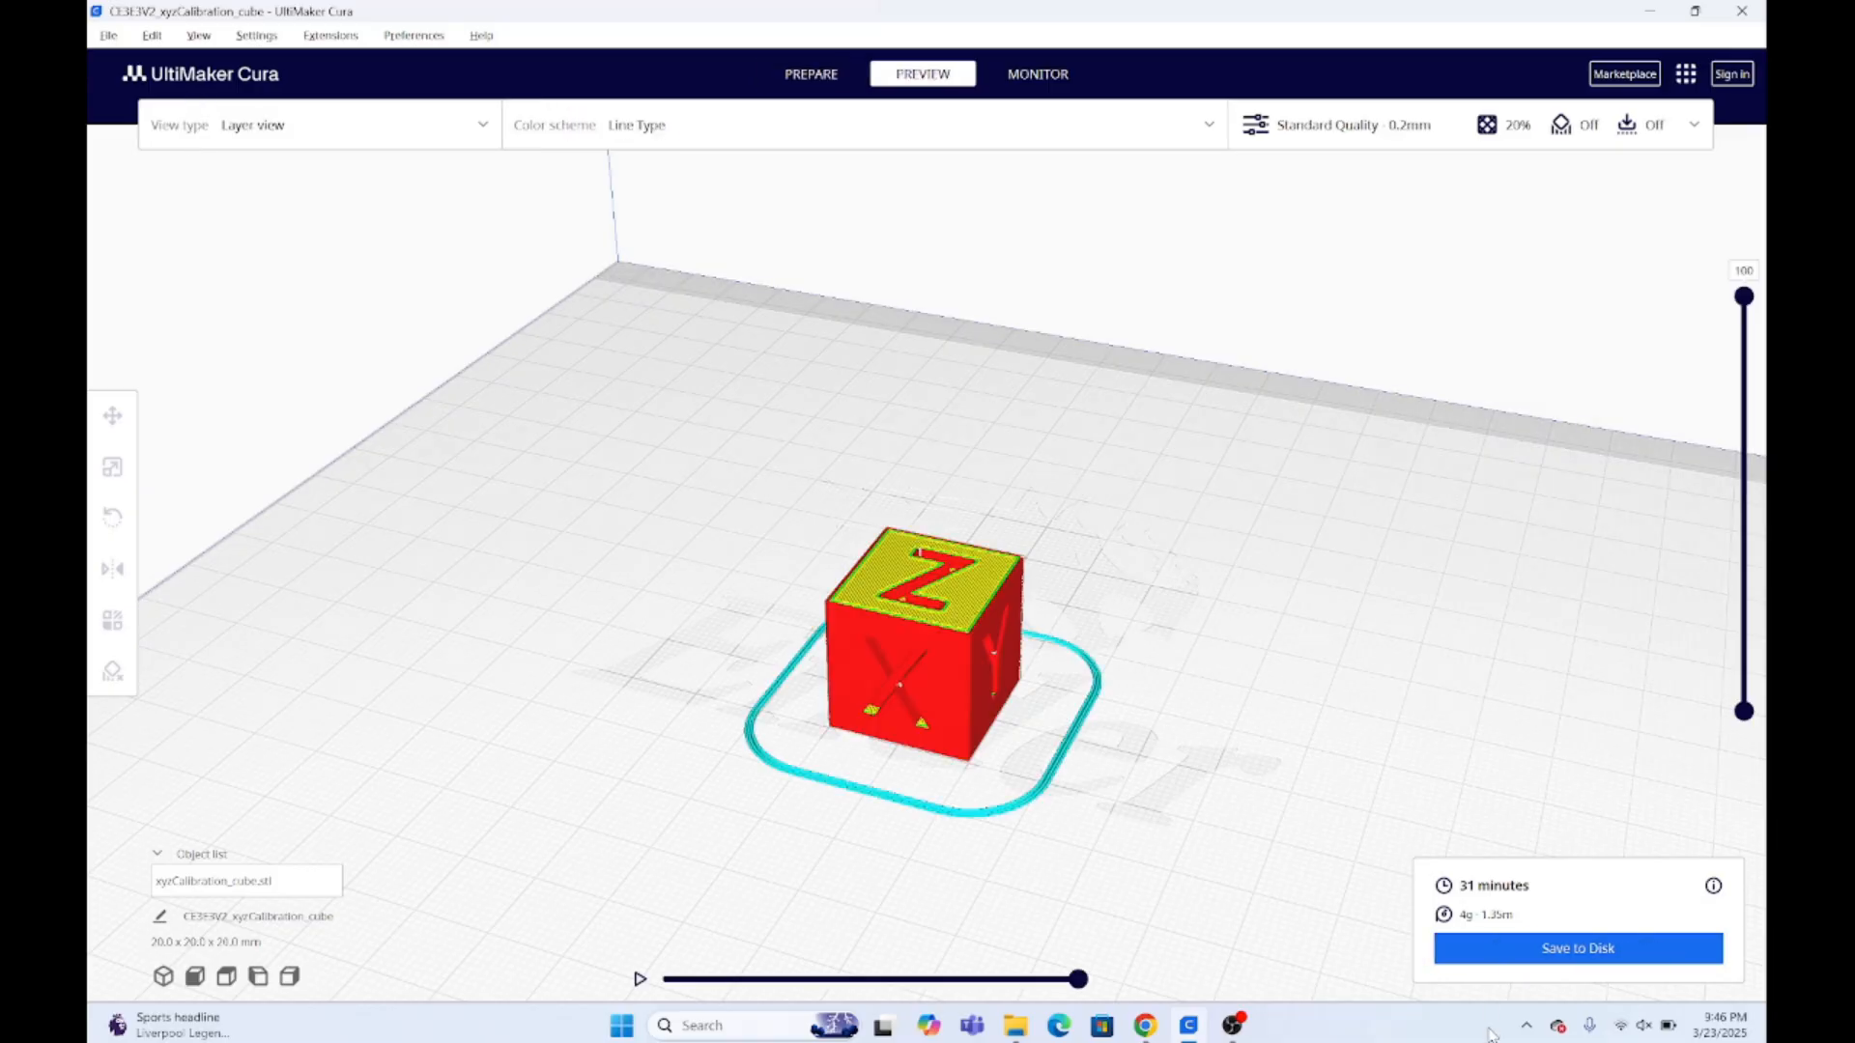
scroll(1292, 734, up, 4)
right_drag(1292, 734, 1293, 744)
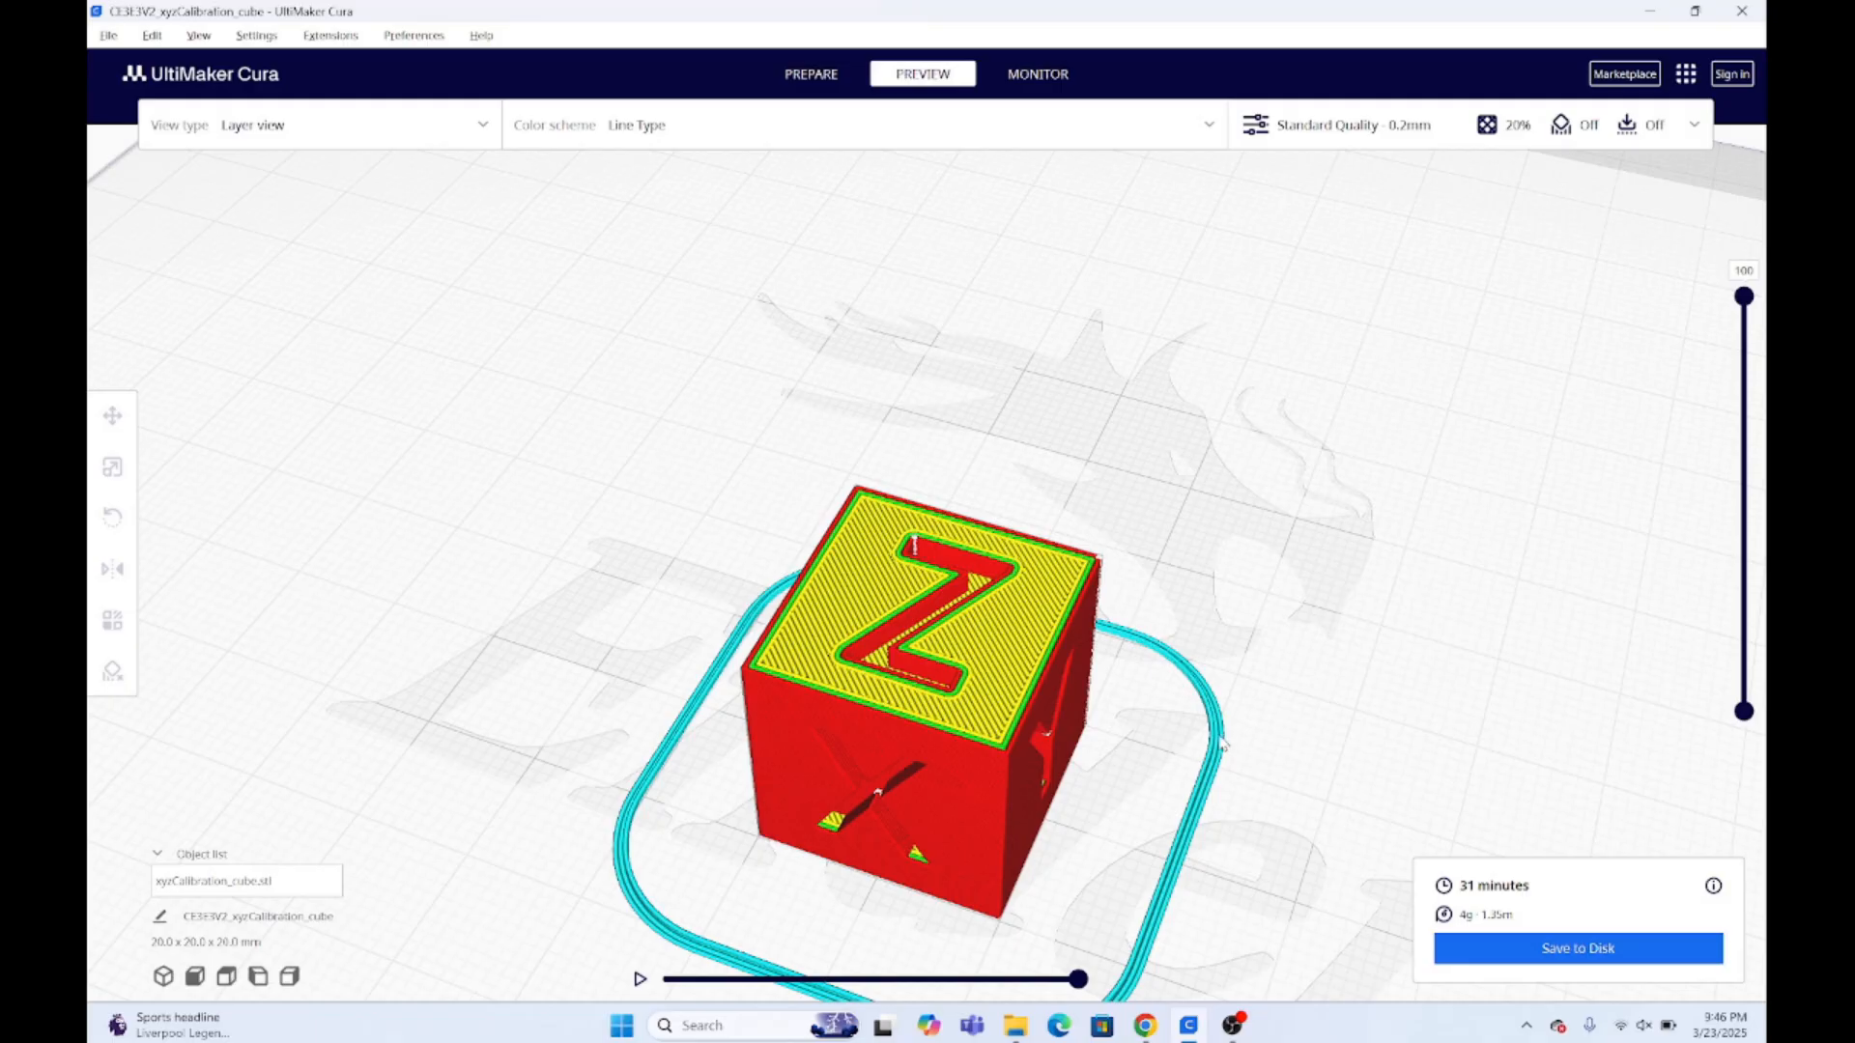
scroll(1222, 744, down, 2)
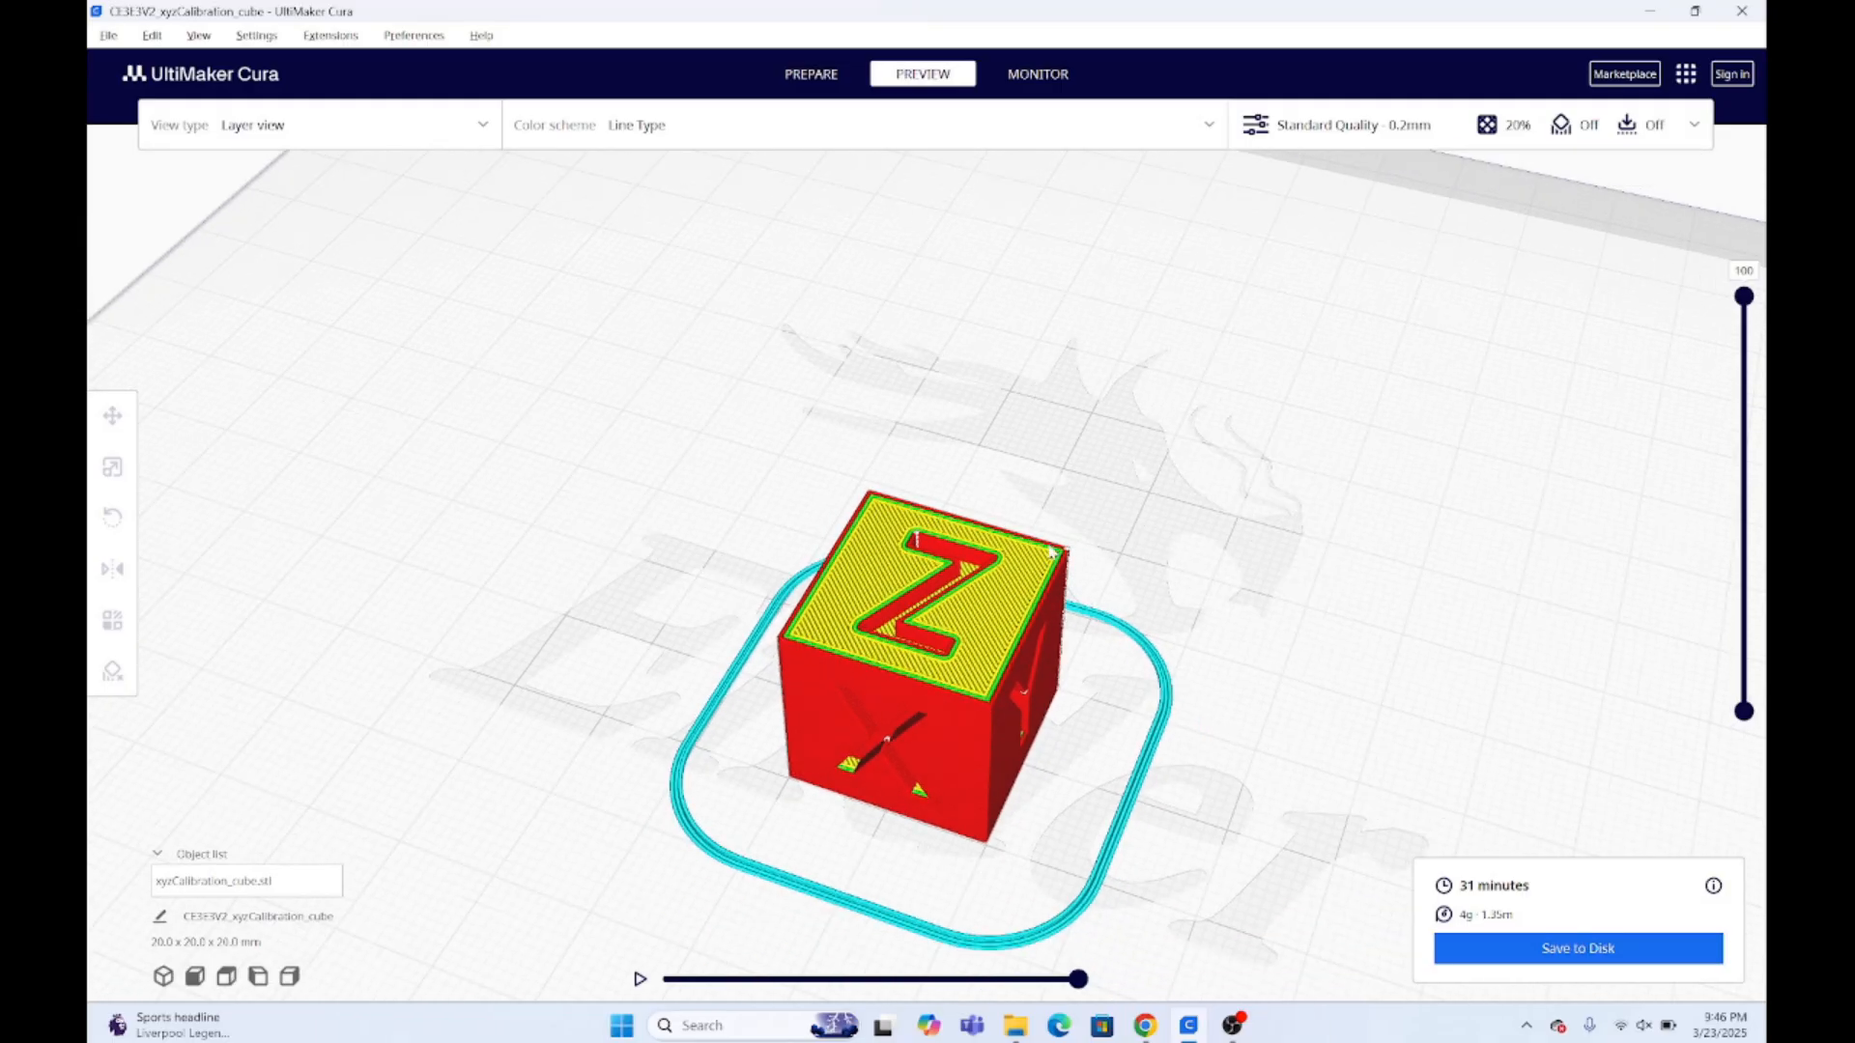
scroll(1160, 809, up, 3)
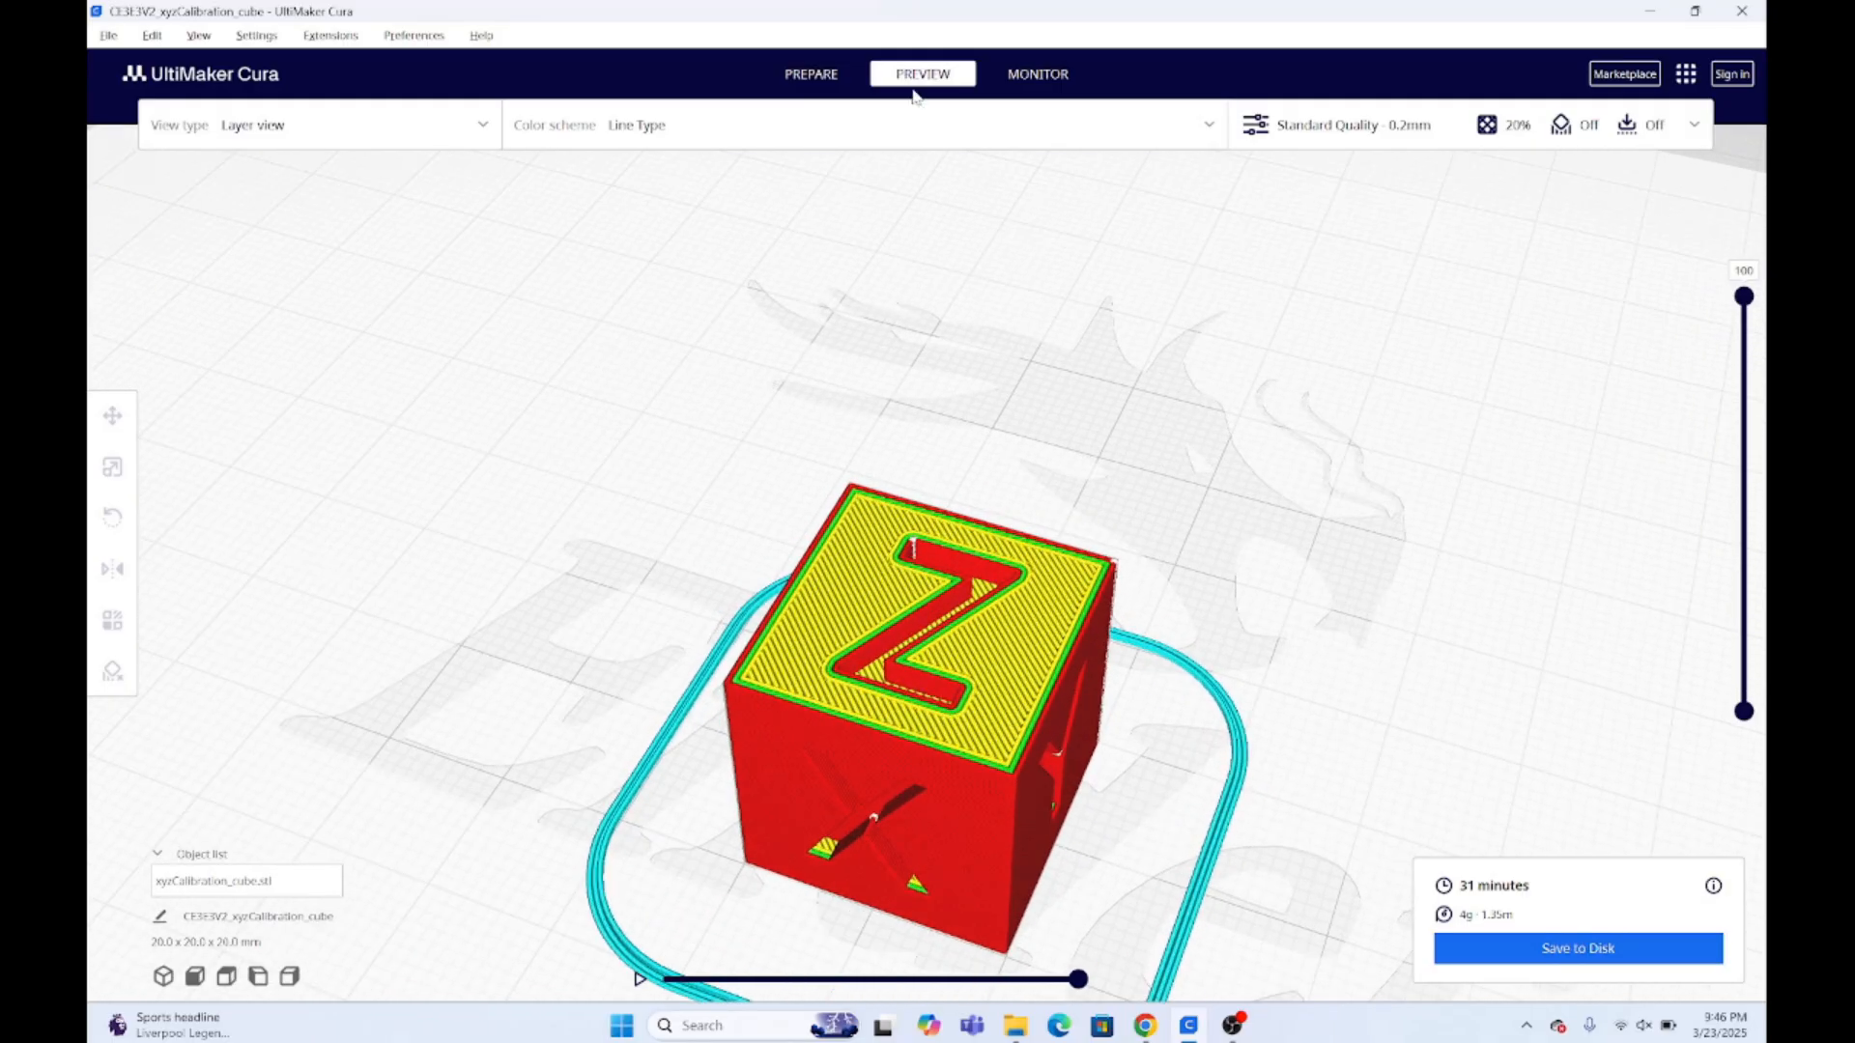
Set the layer preview's color scheme to Material Color
click(939, 133)
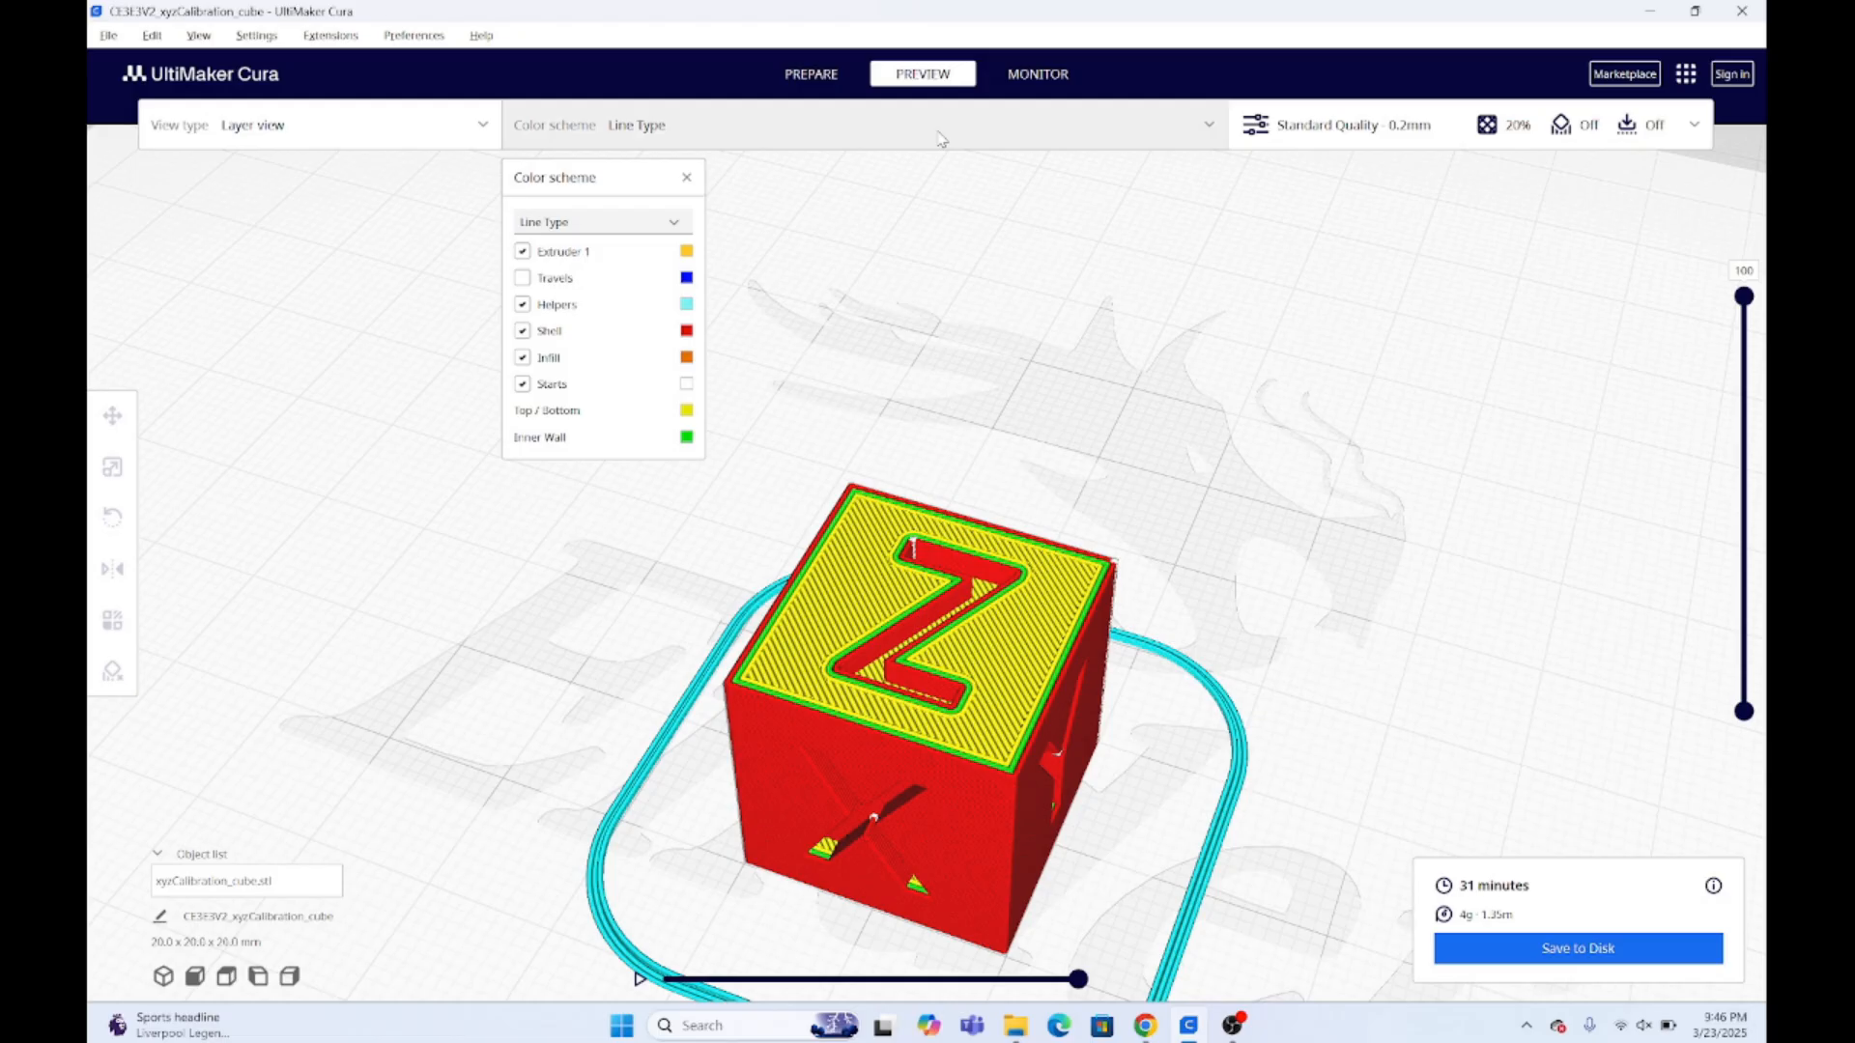
click(639, 224)
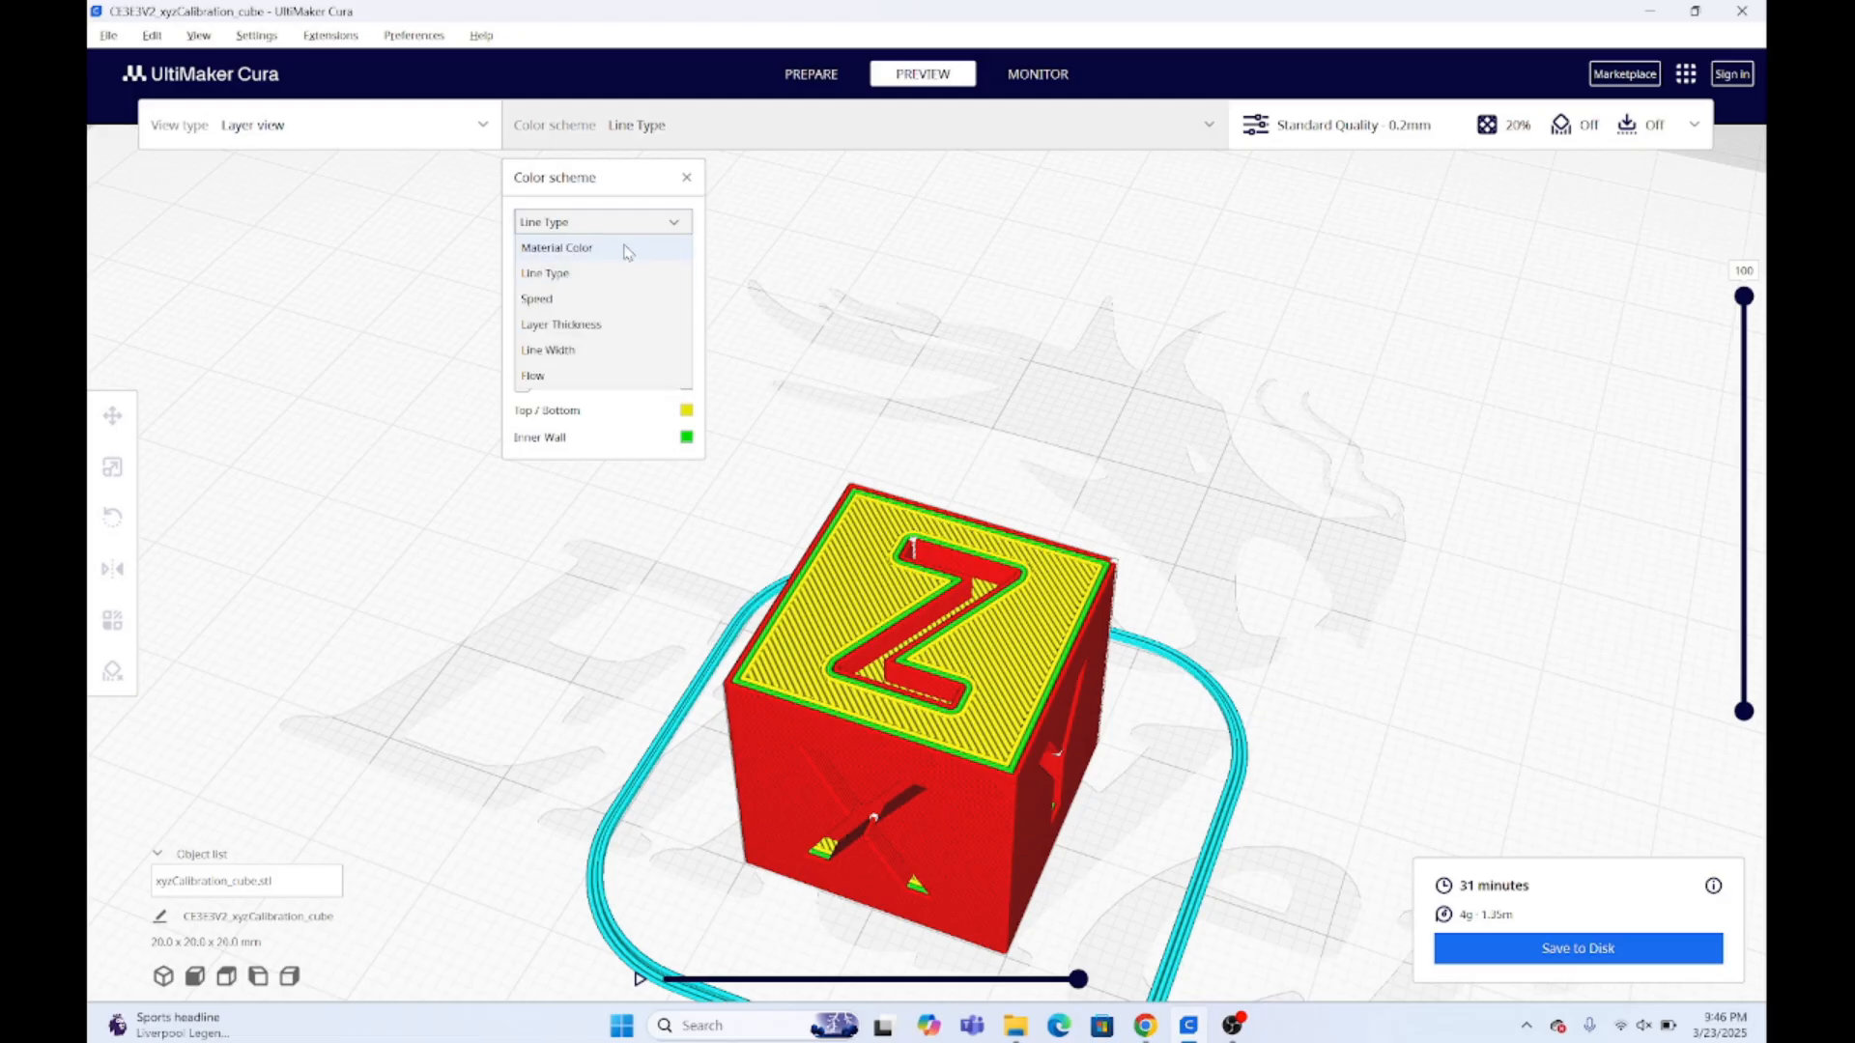
click(626, 250)
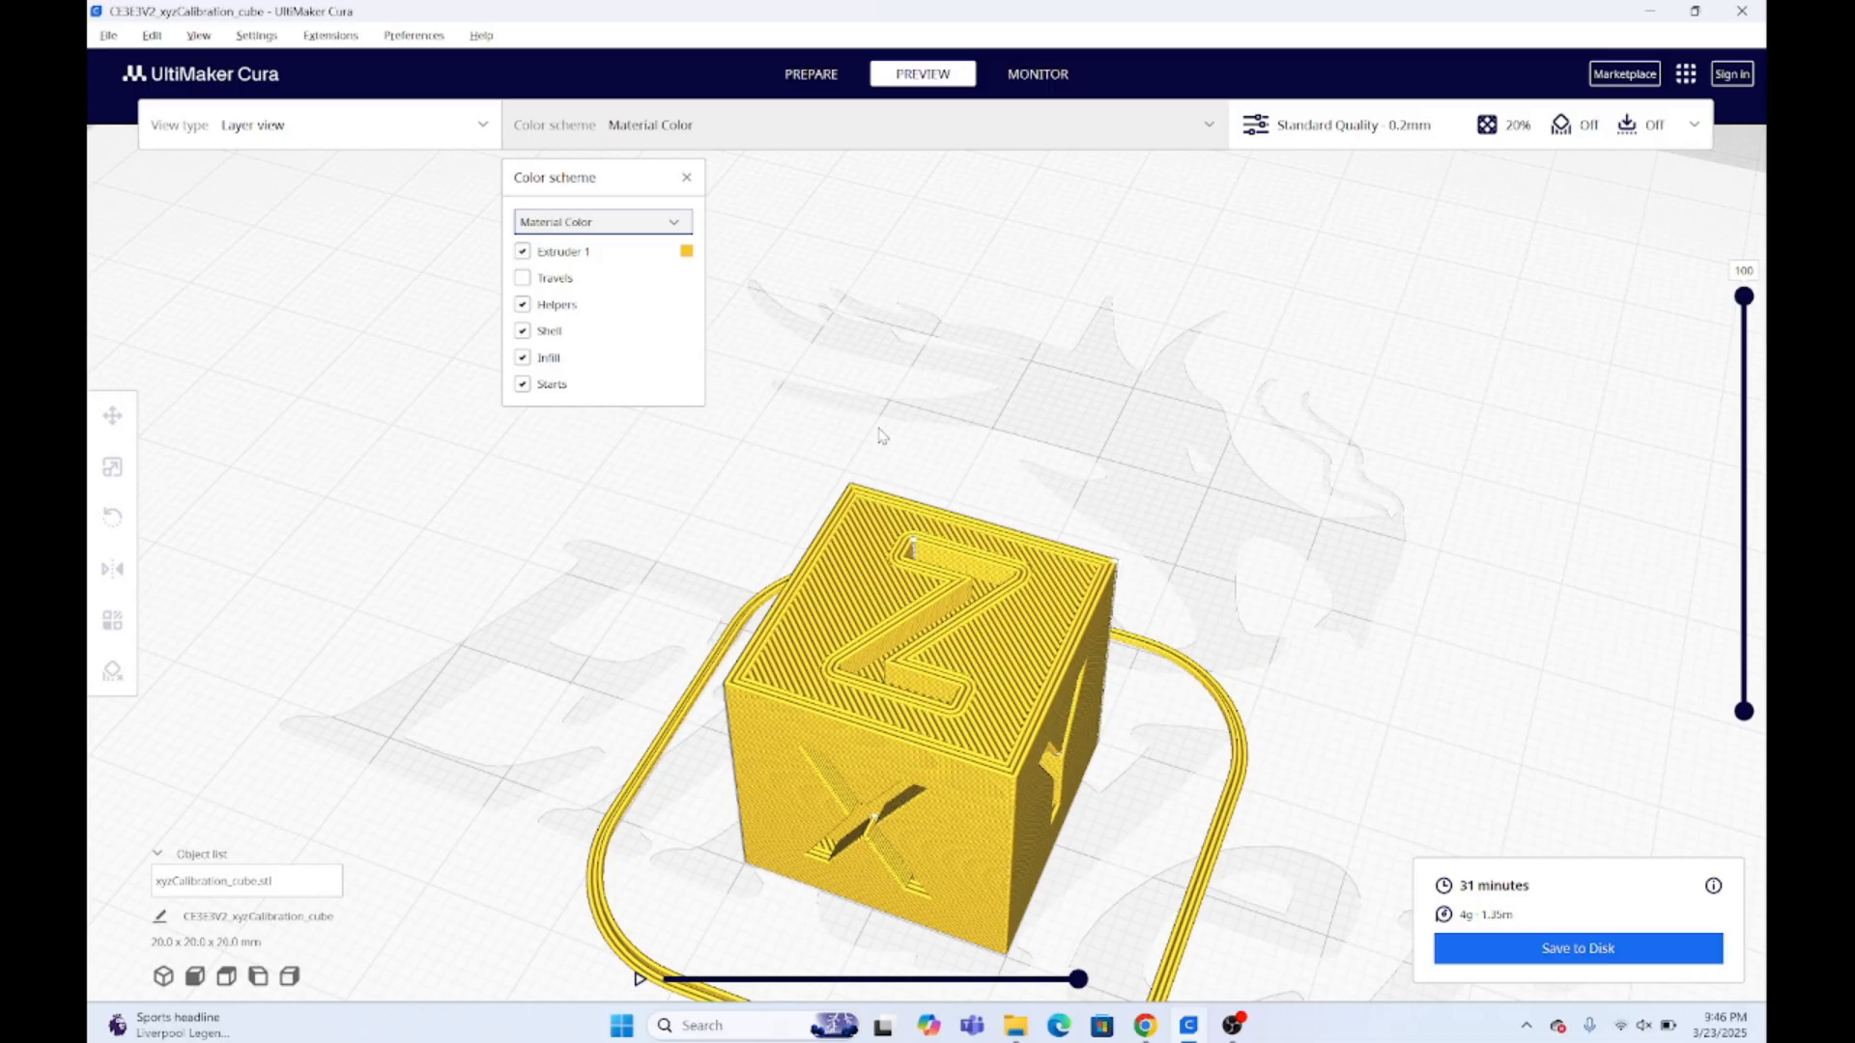
click(692, 253)
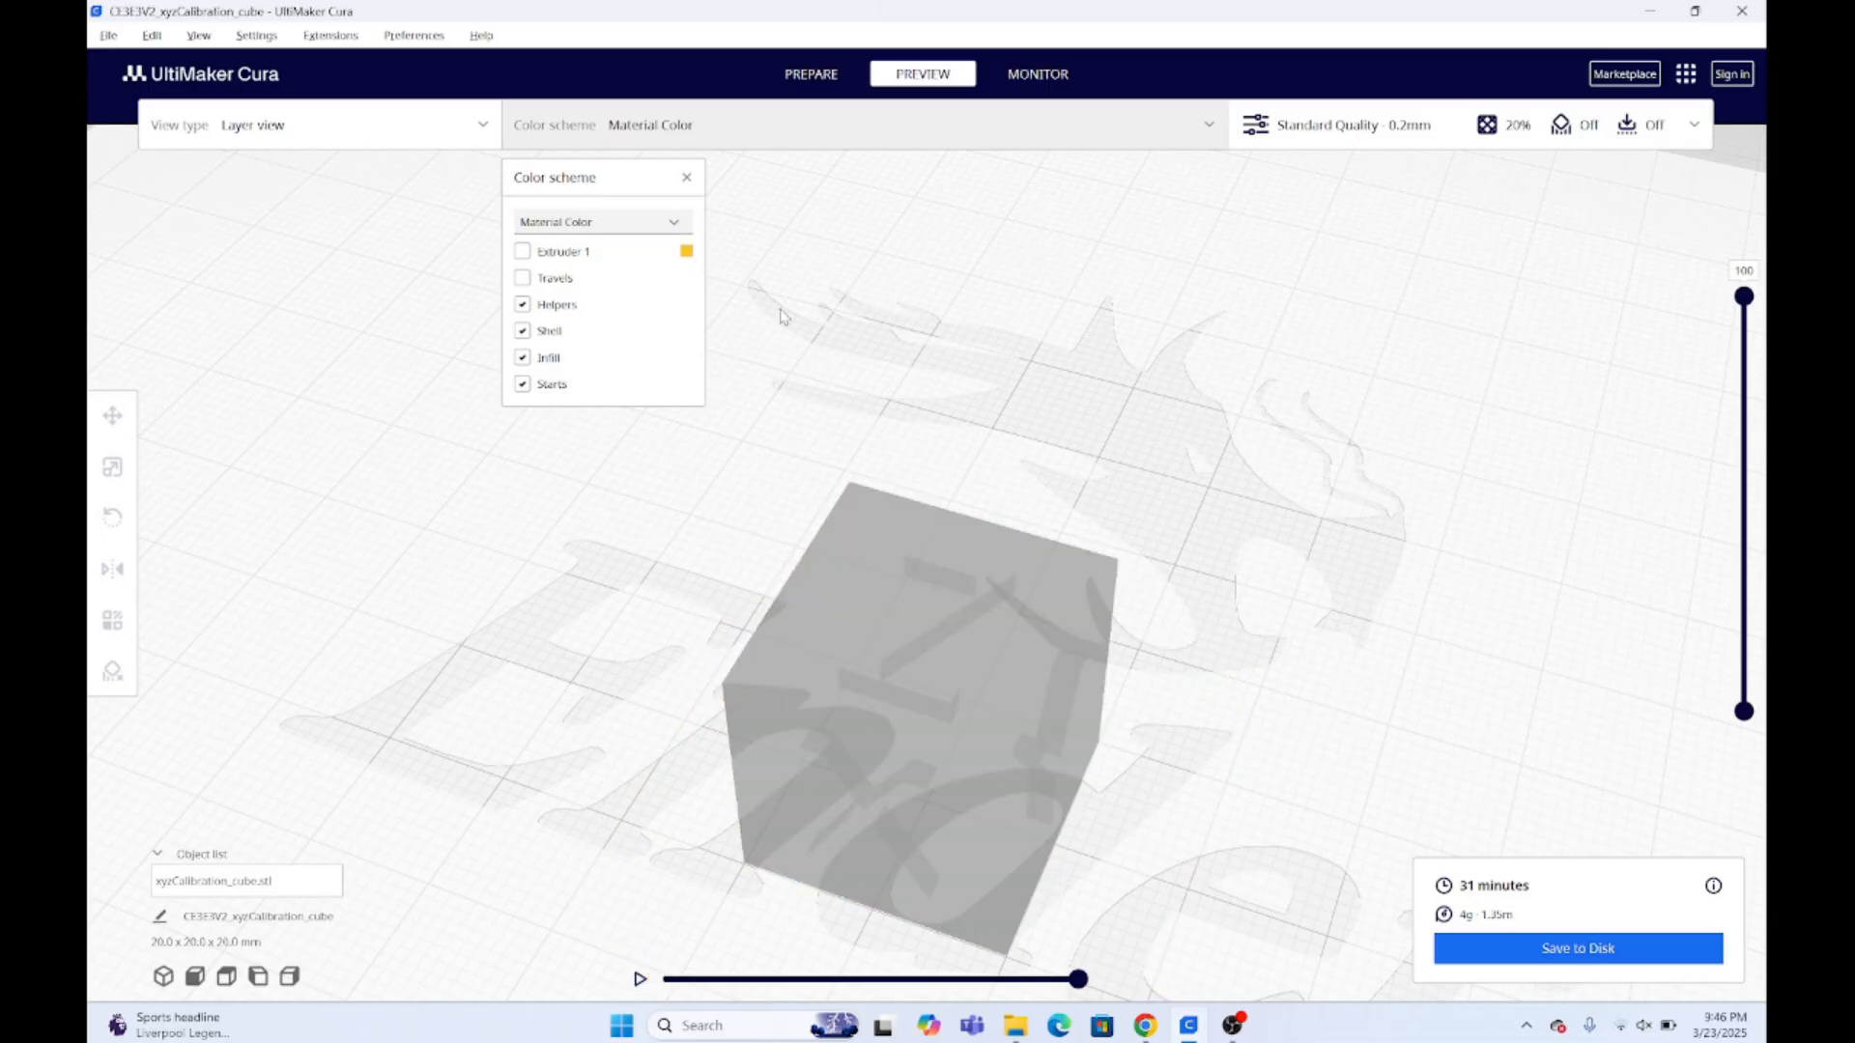
click(950, 589)
click(1137, 447)
click(523, 251)
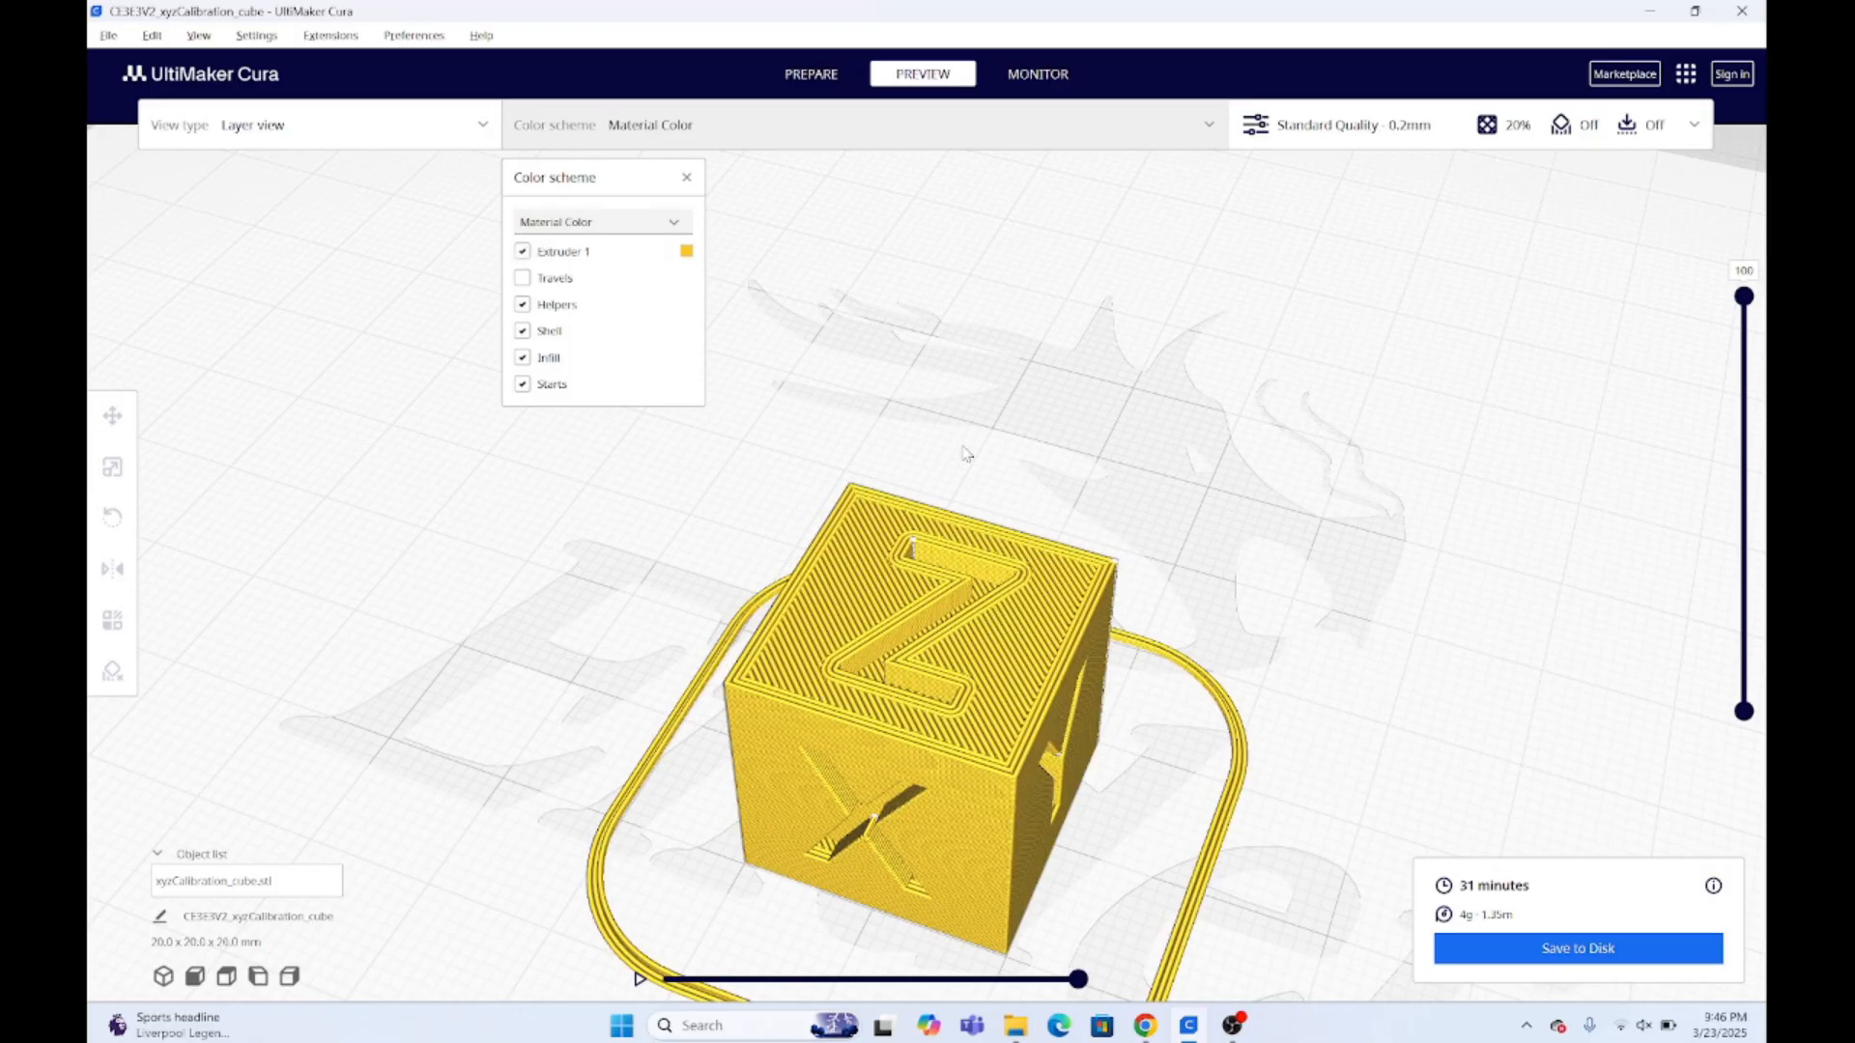
Close the color scheme options and examine the cube's layers from layer 1 through layer 5 and up to layer 100
click(687, 179)
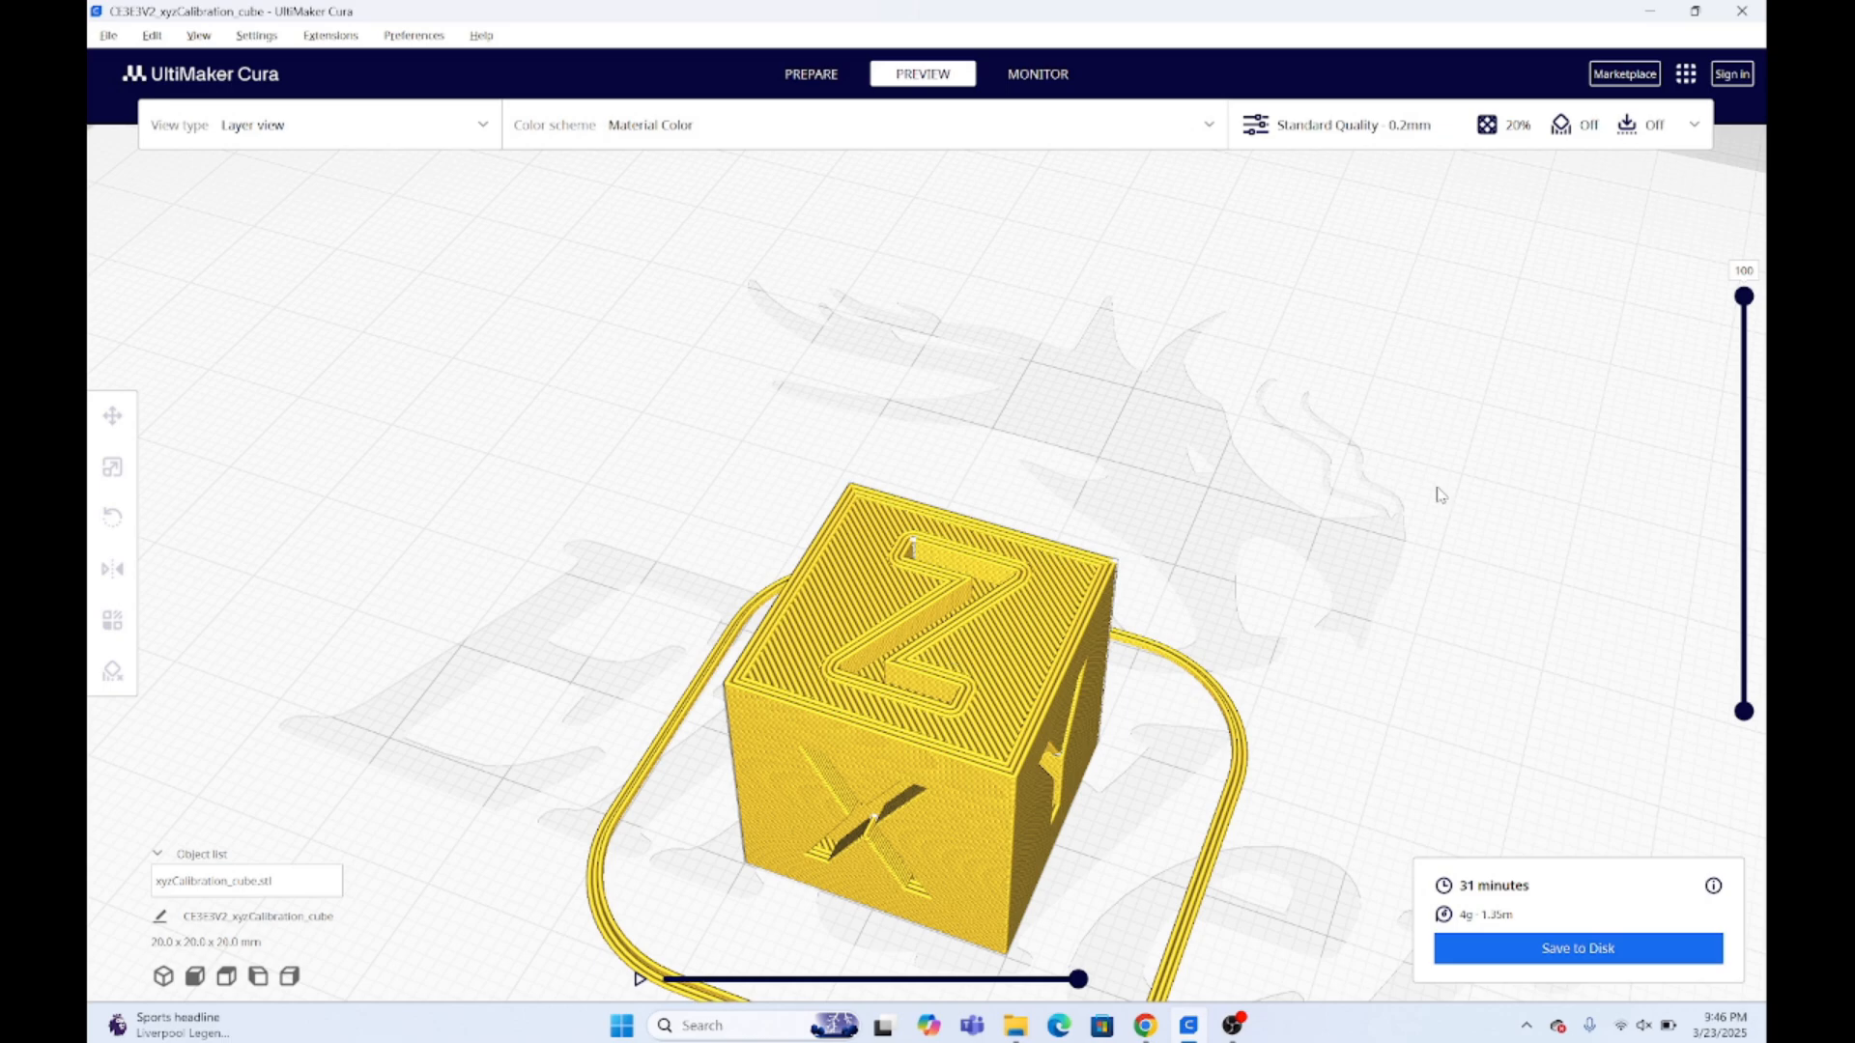
click(1743, 298)
drag(1743, 300, 1763, 711)
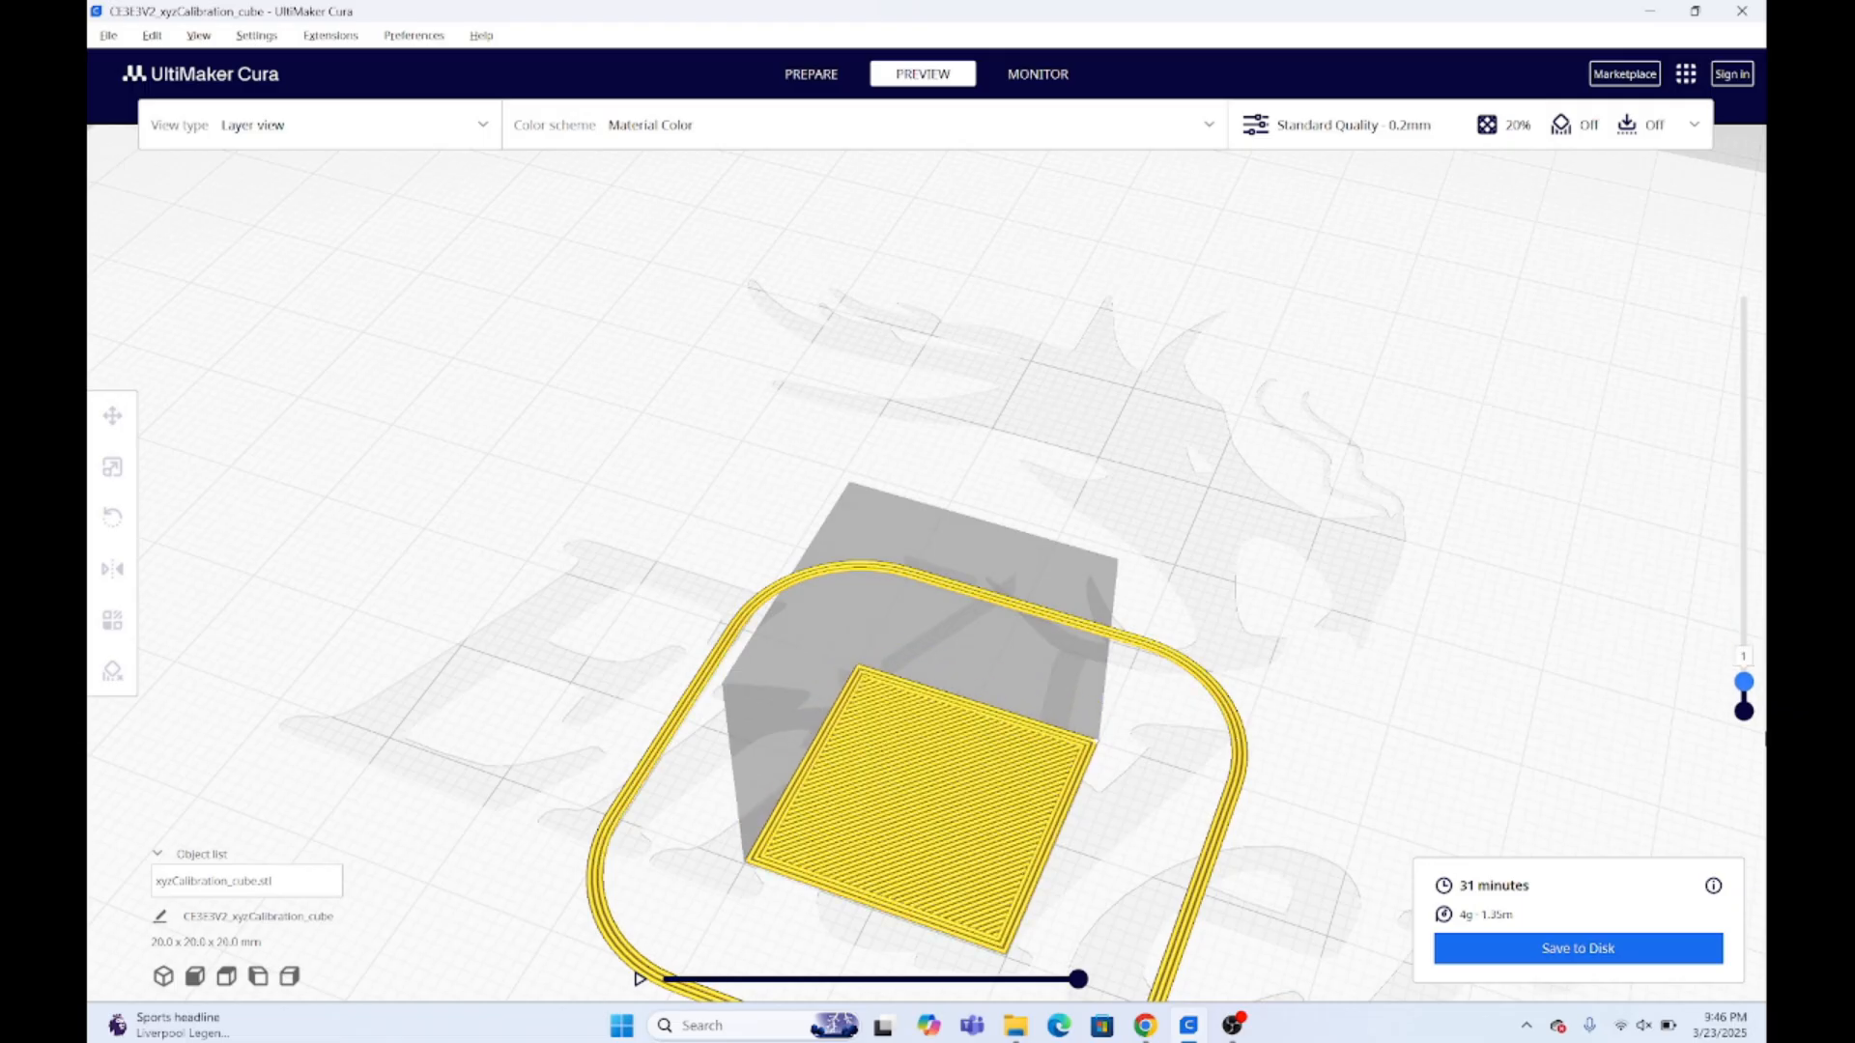
key(Up)
key(Up)
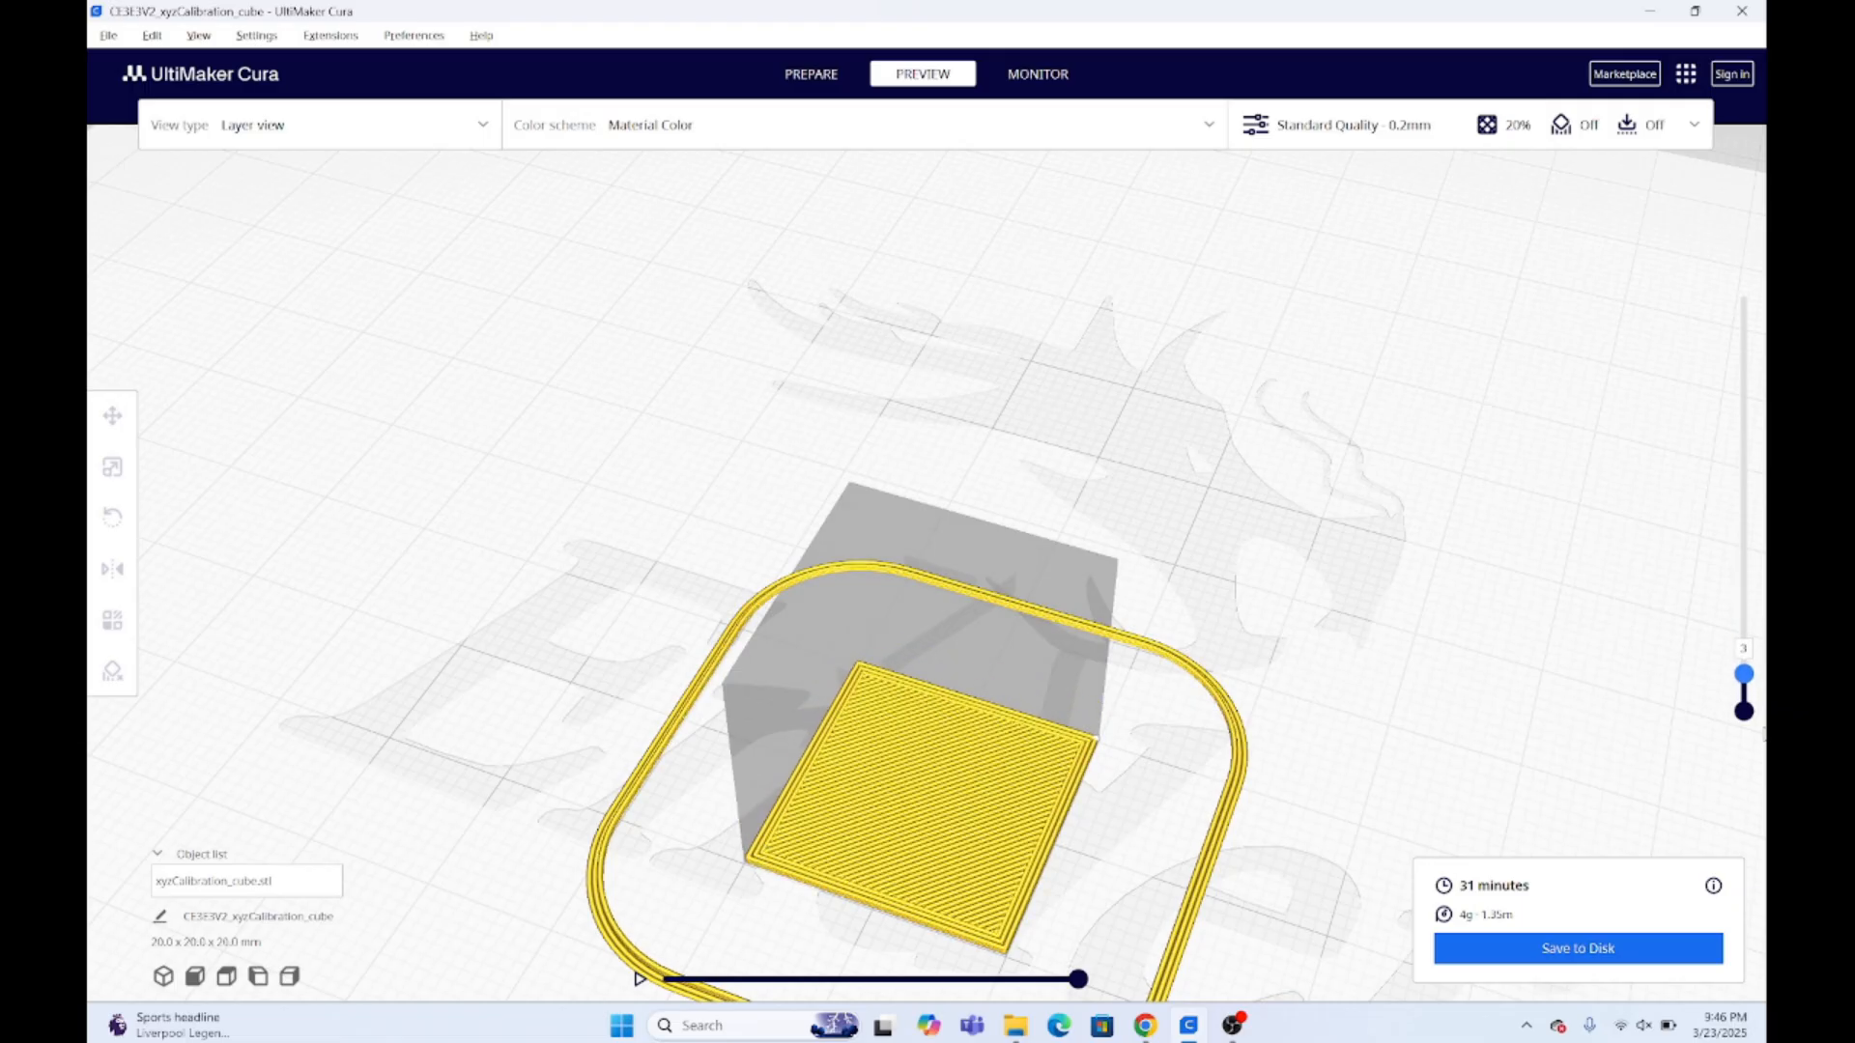
key(Up)
key(Up)
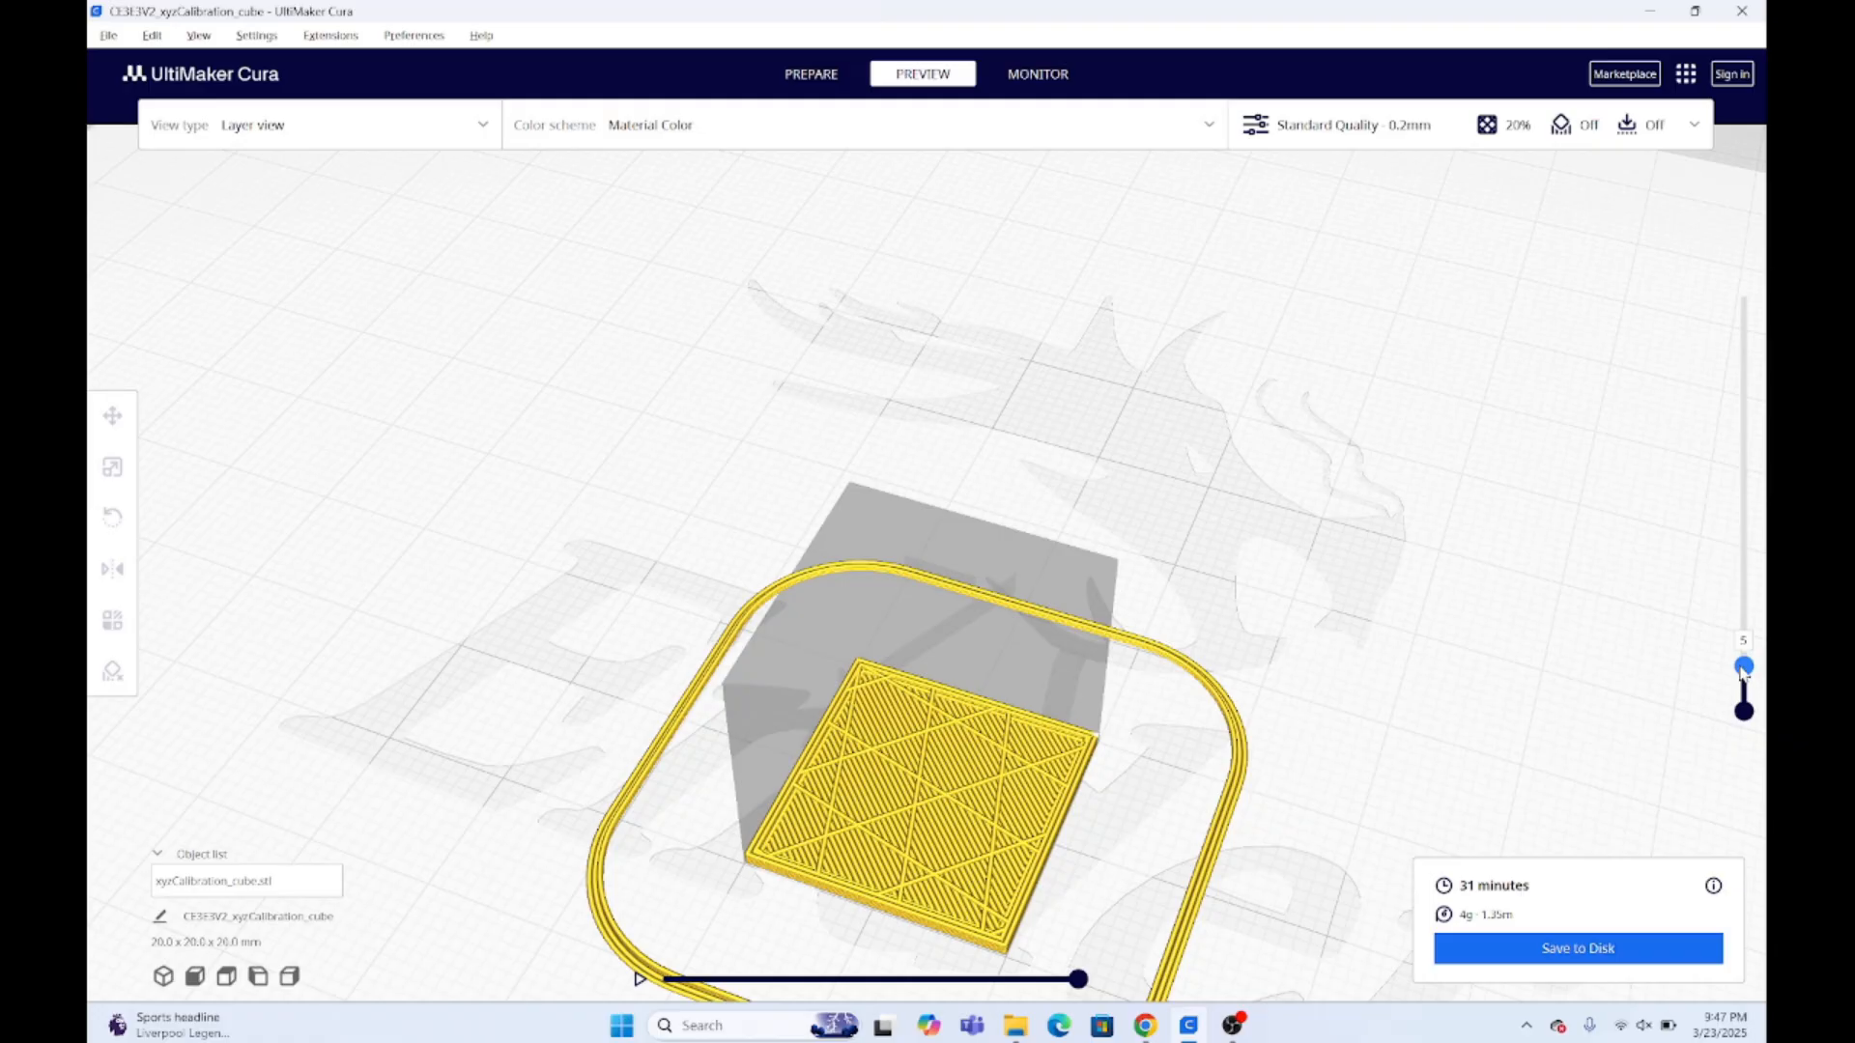
drag(1743, 671, 1668, 285)
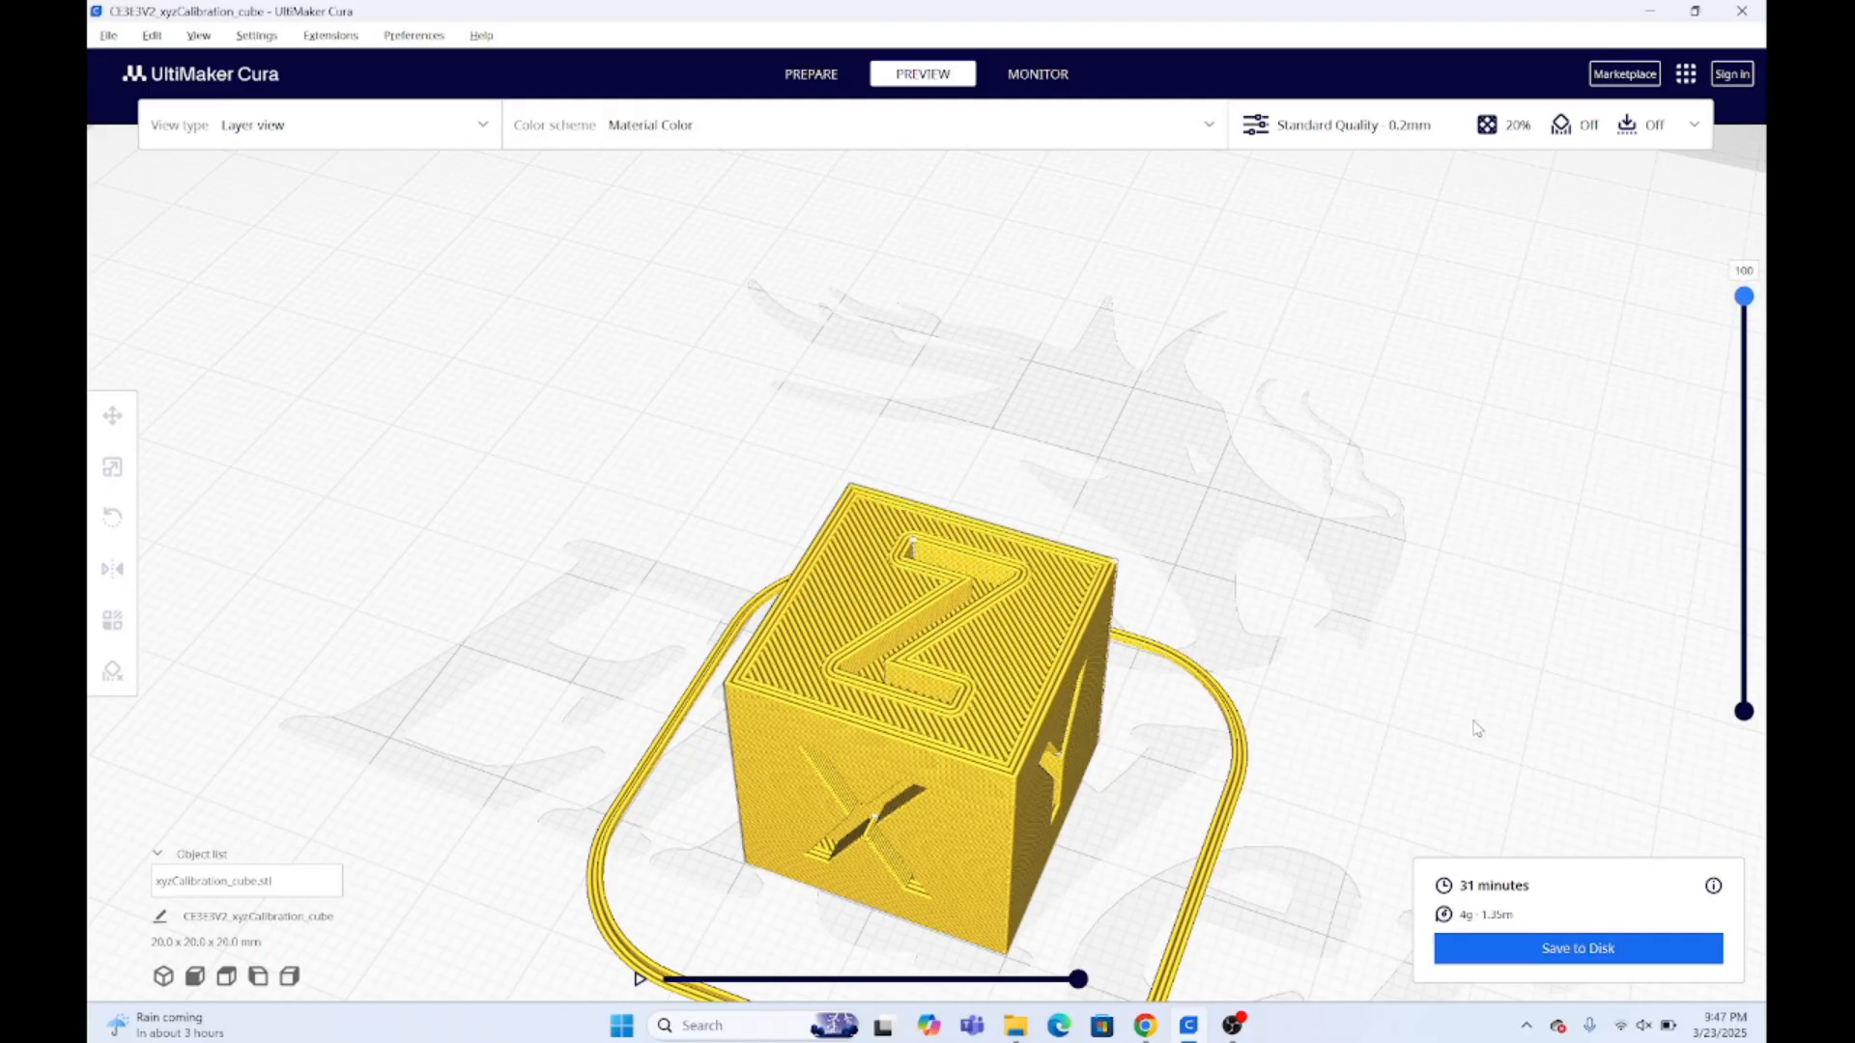
Save the sliced cube to the Downloads folder as a G-code file named "calibration cube gcode"
click(1512, 950)
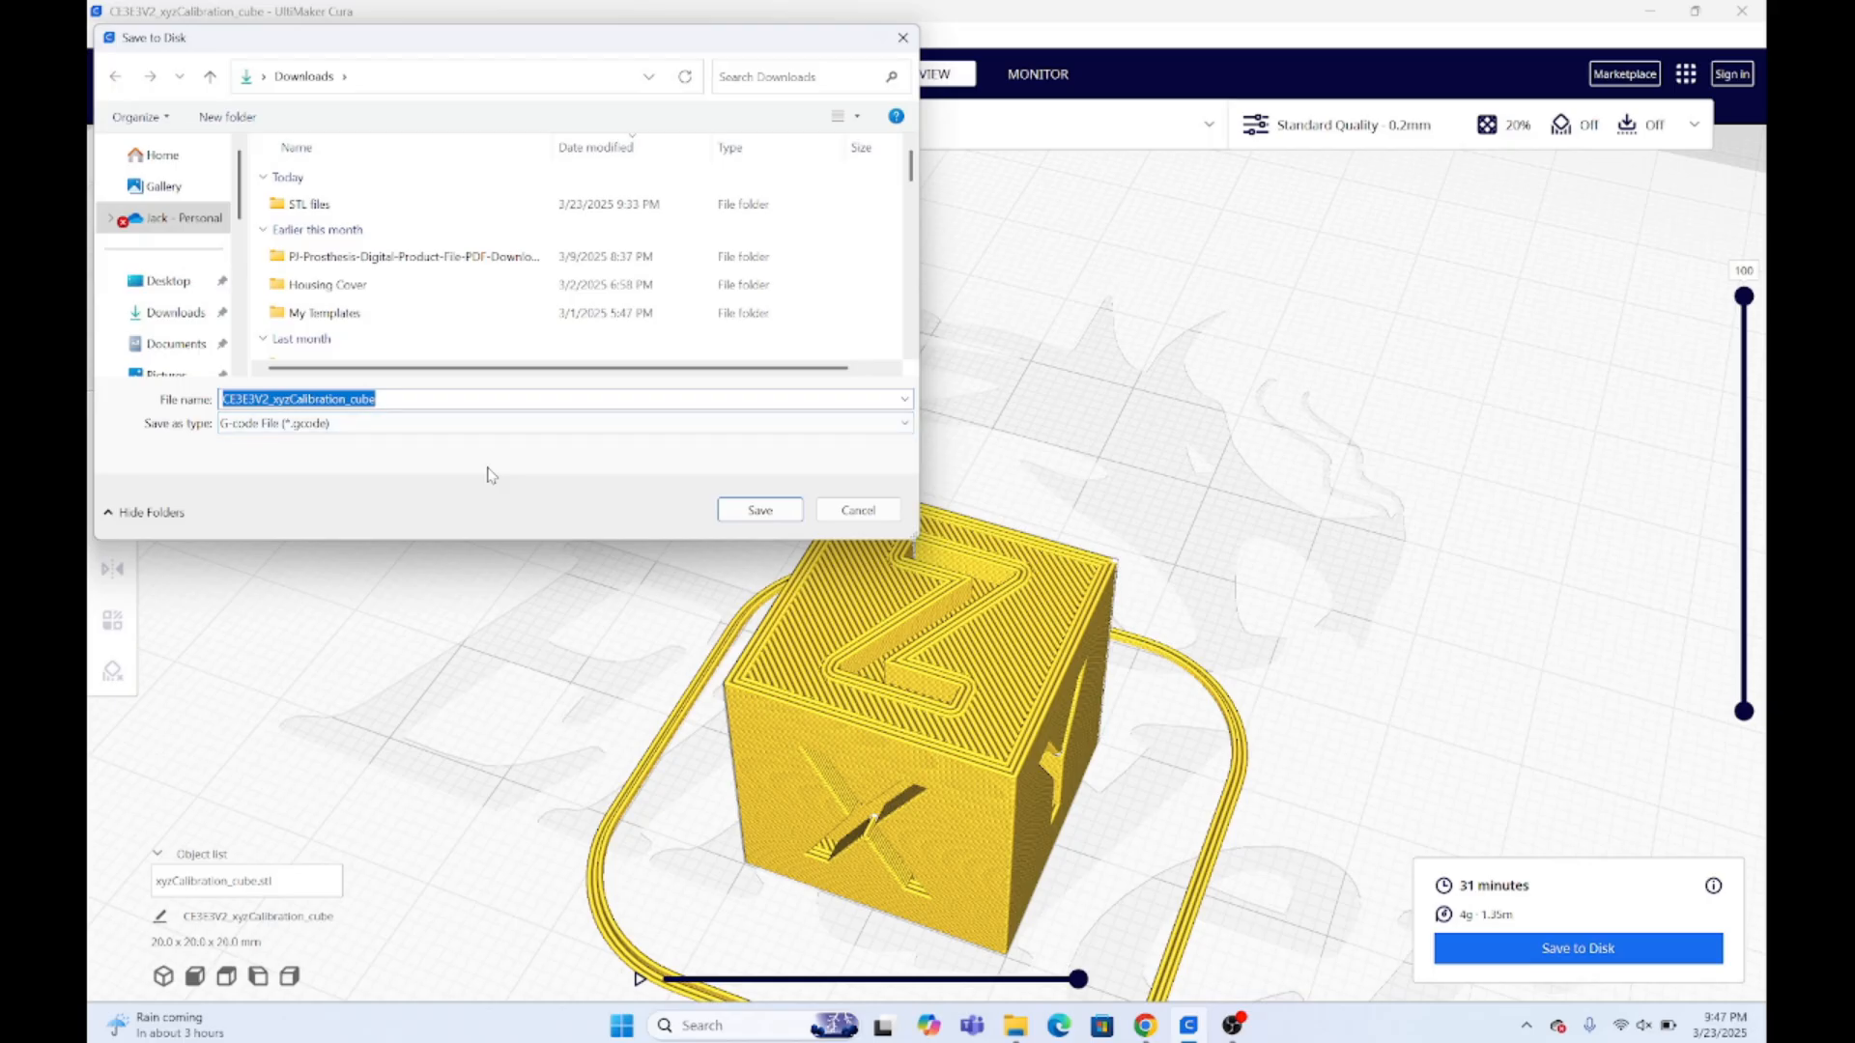
text(calib)
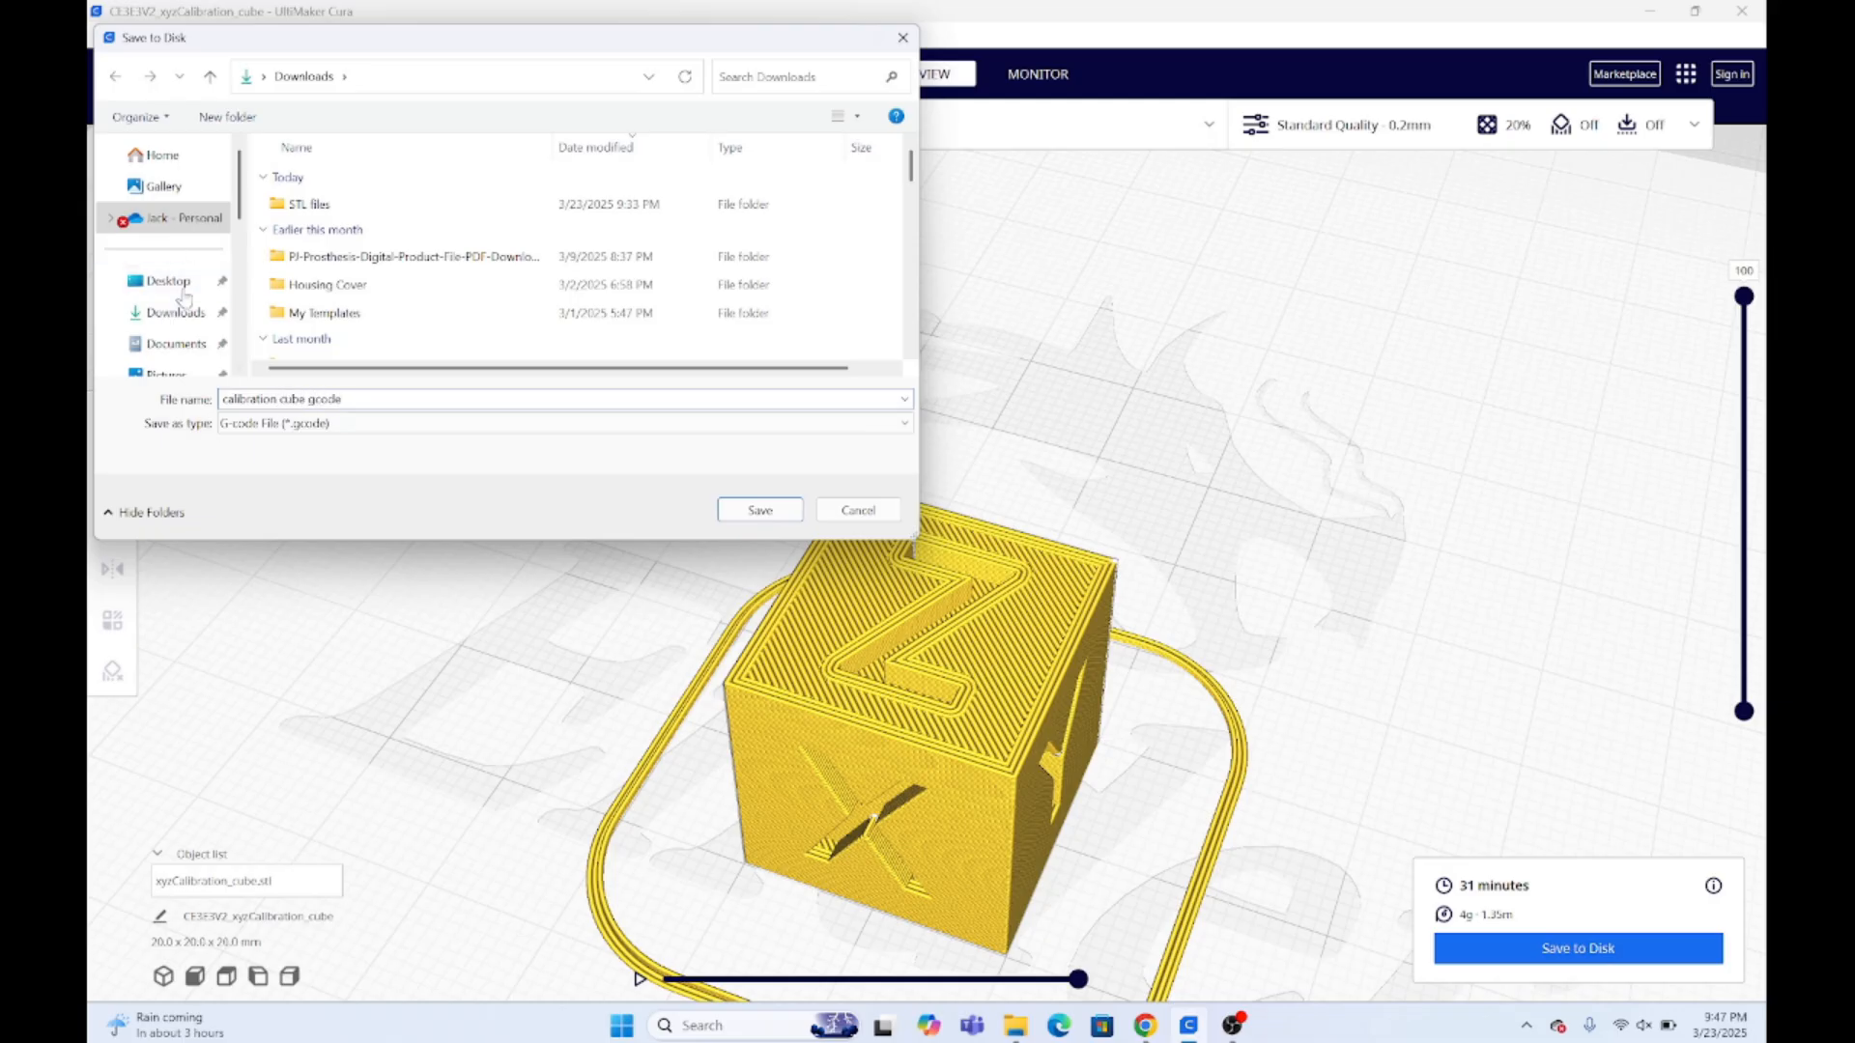
click(760, 512)
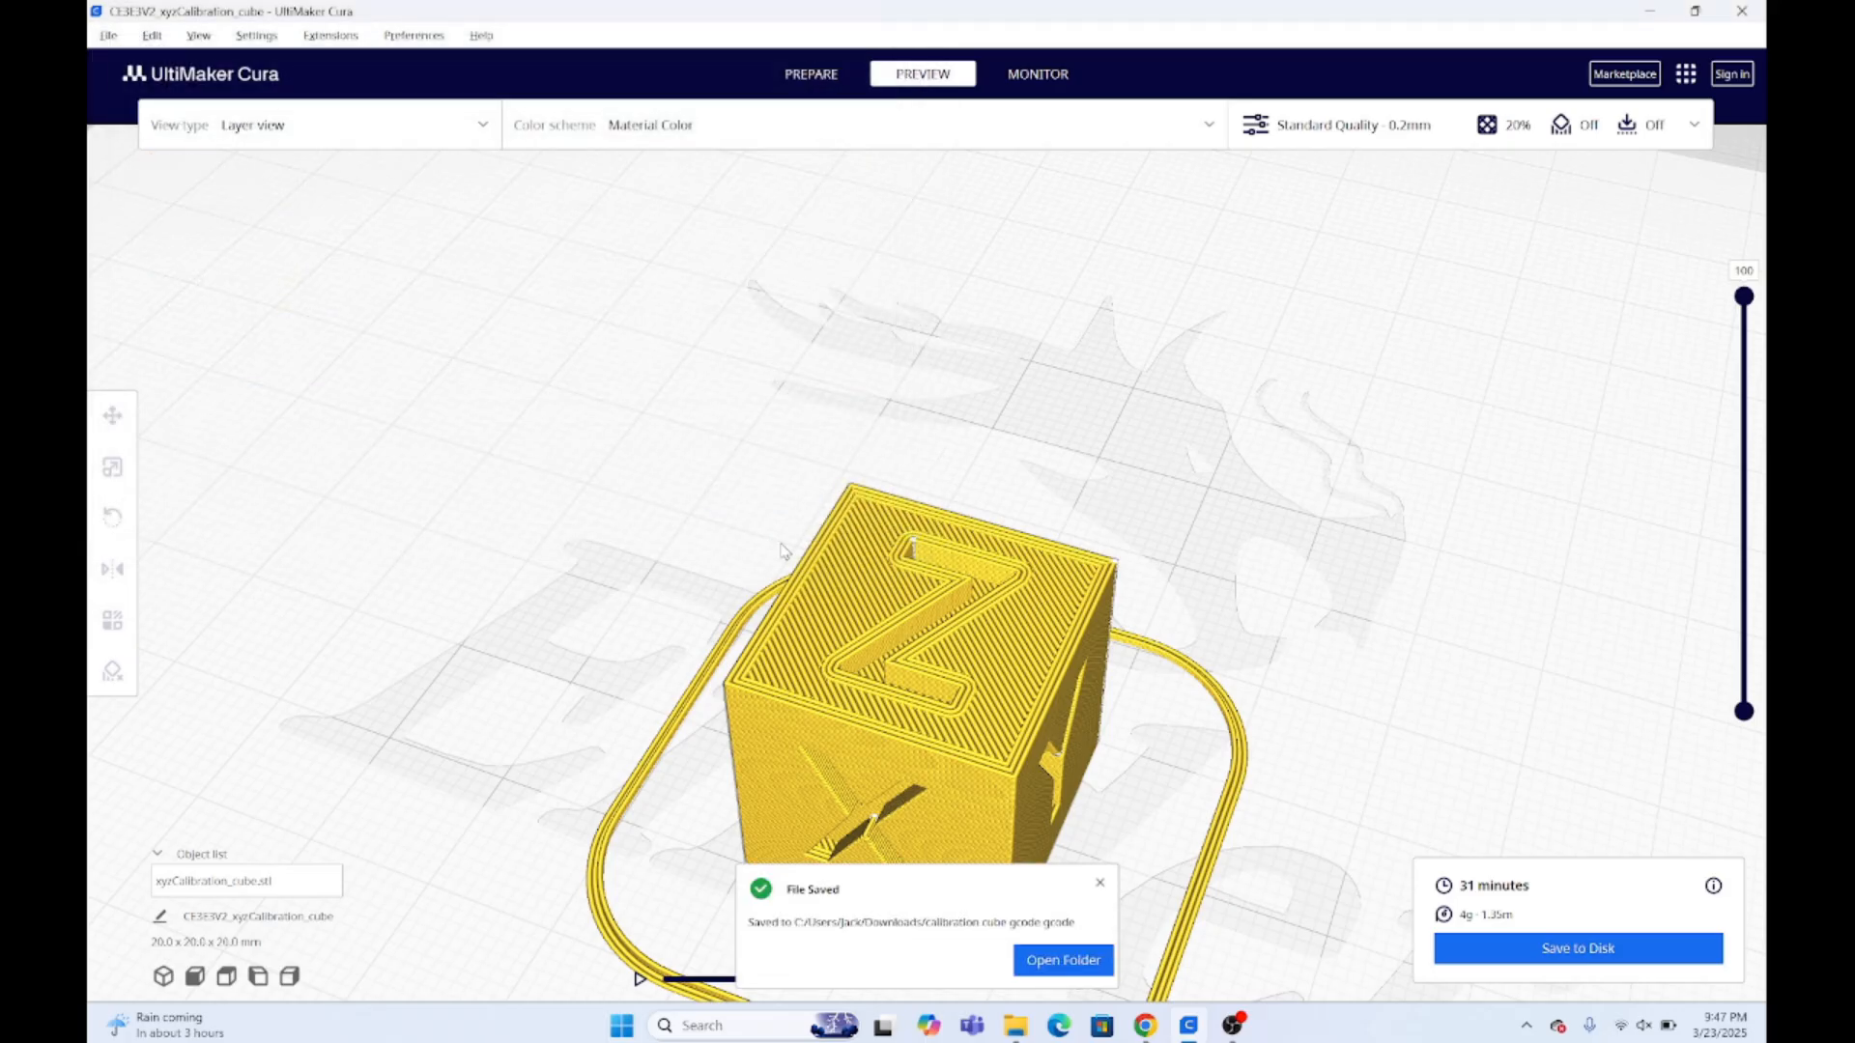